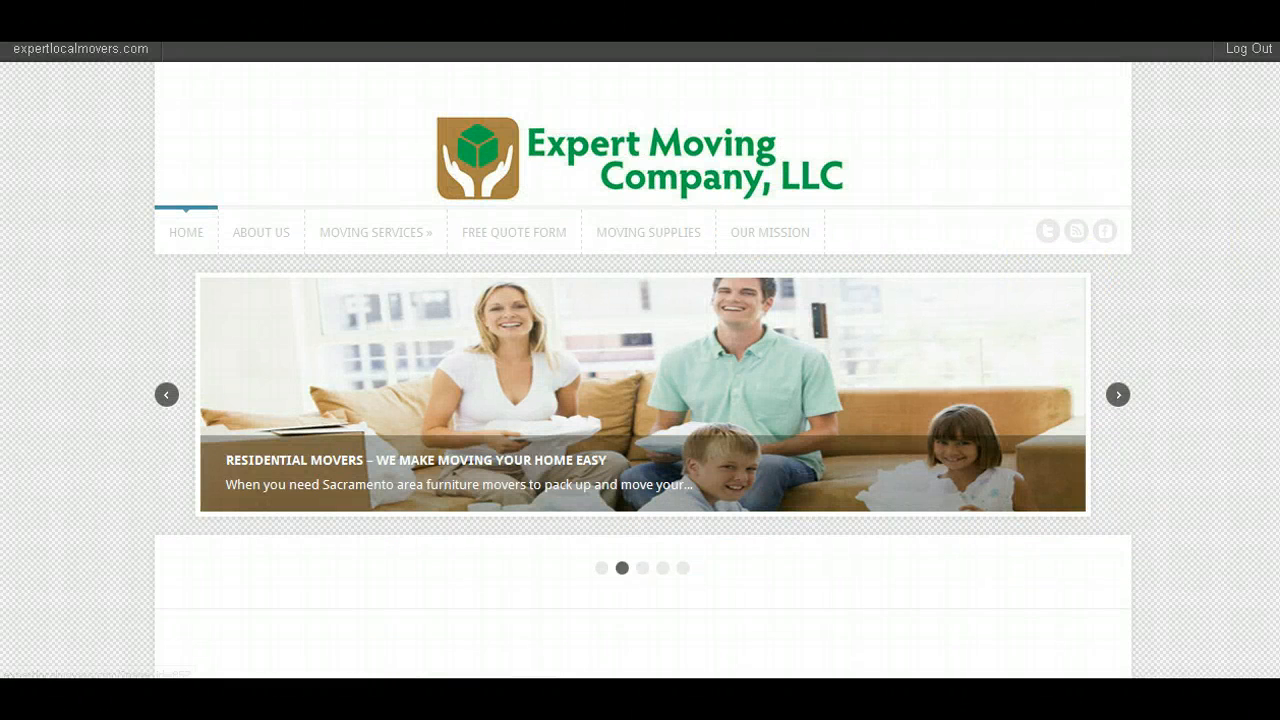
scroll(640, 400, down, 4)
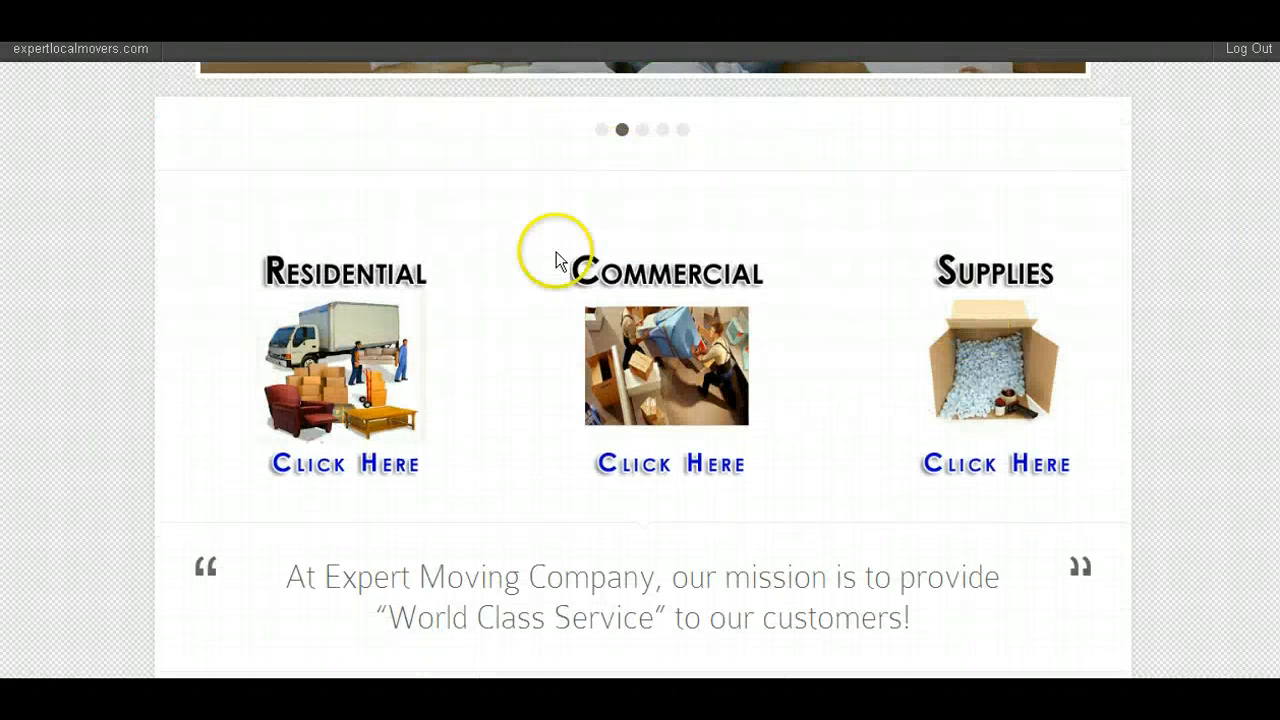
scroll(640, 400, up, 4)
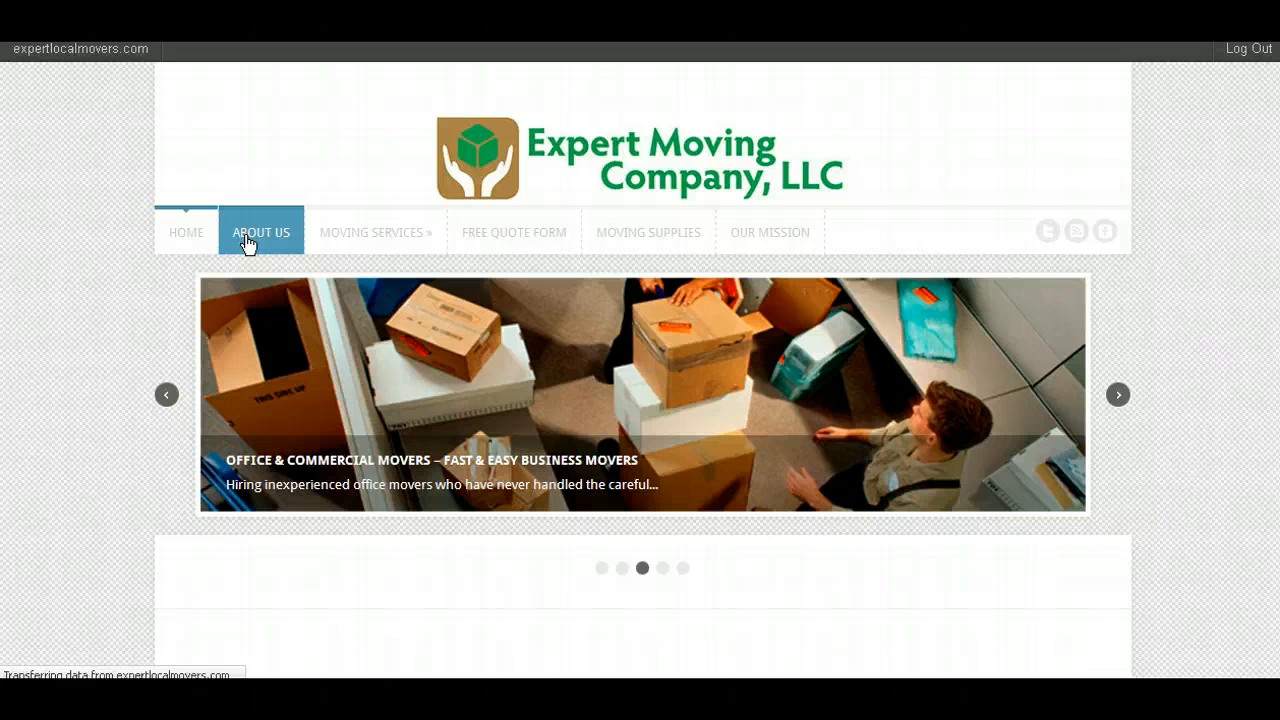
Log in to the site as SiteAdmin with the account password and decline the browser's offer to remember it.
click(80, 52)
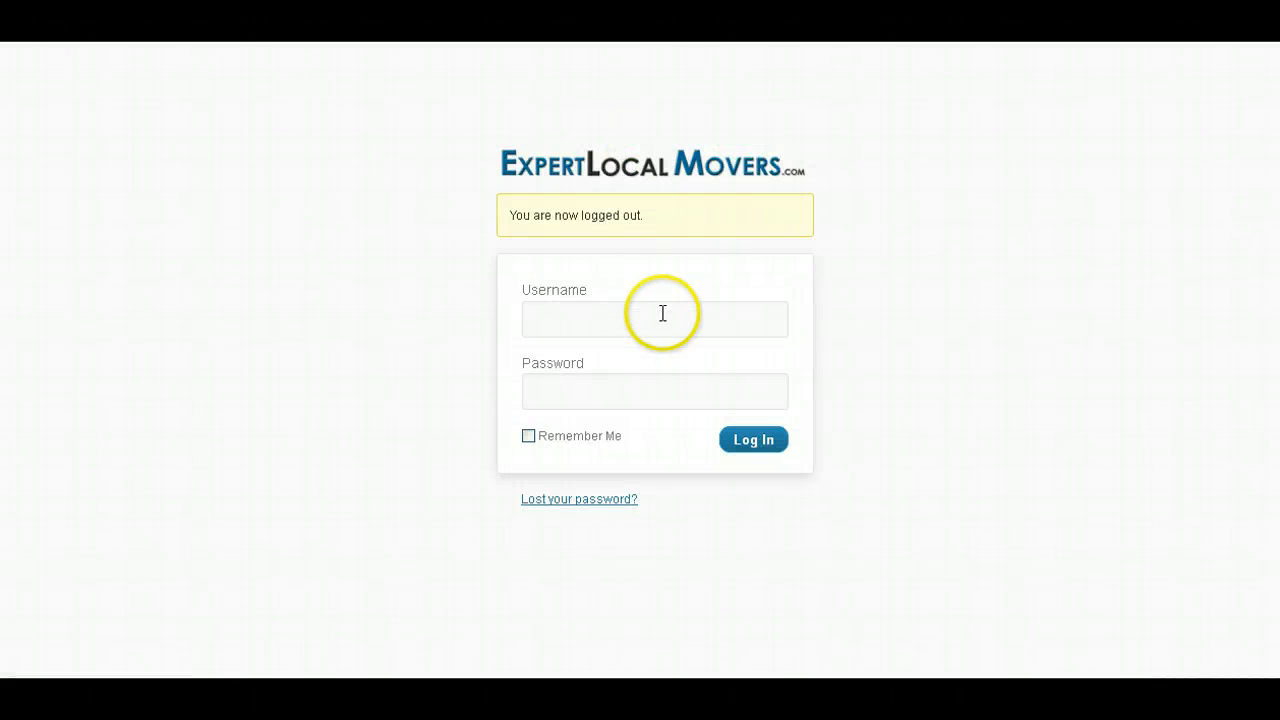
click(660, 320)
text(Si)
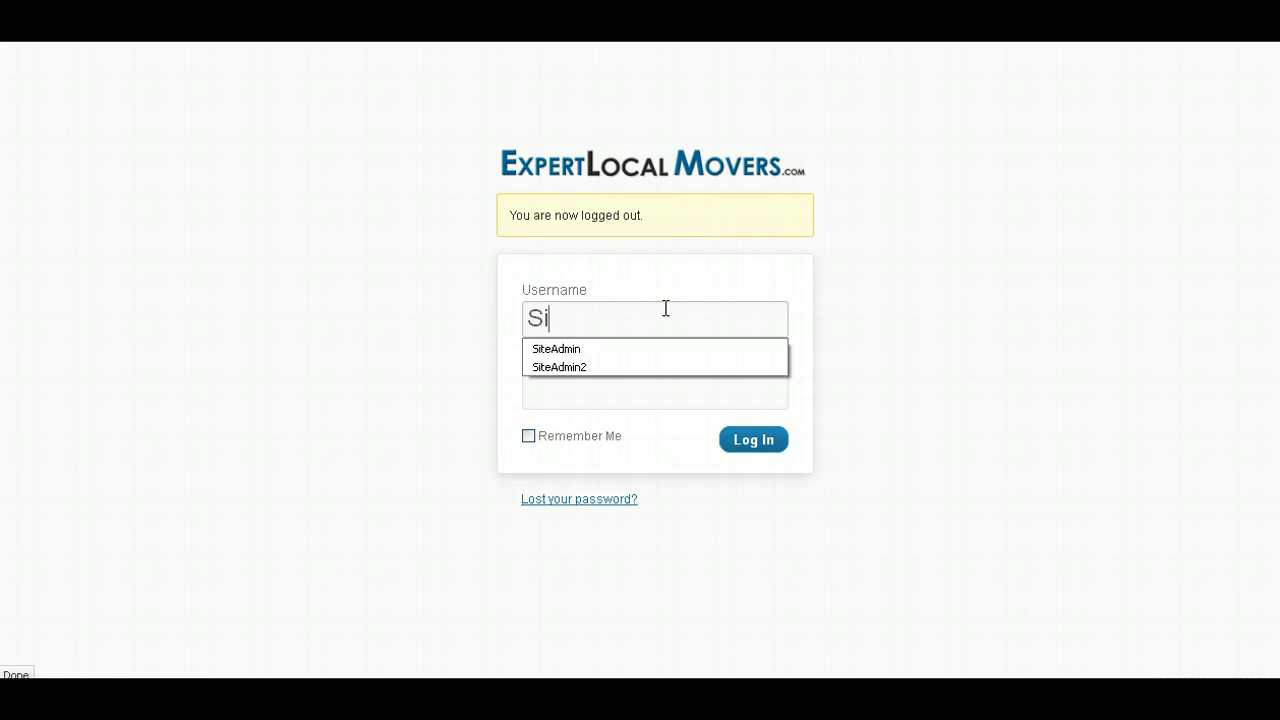
text(te)
key(Down)
key(Tab)
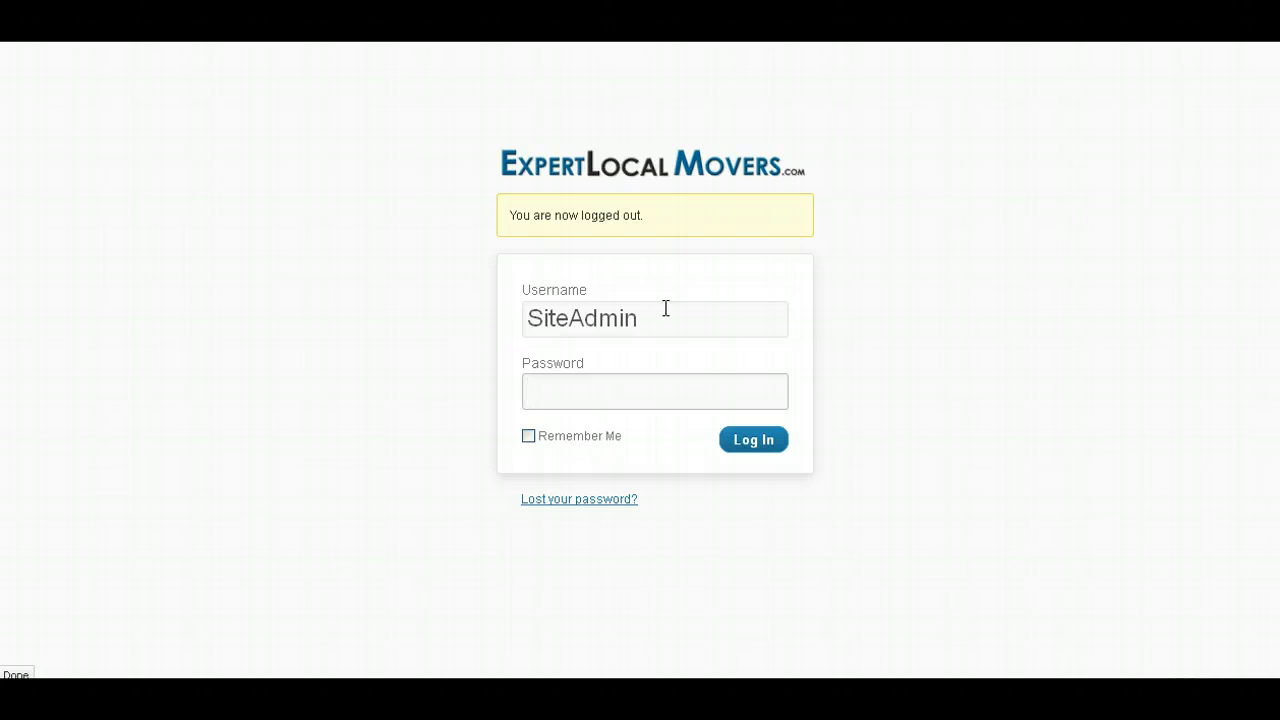
text(******)
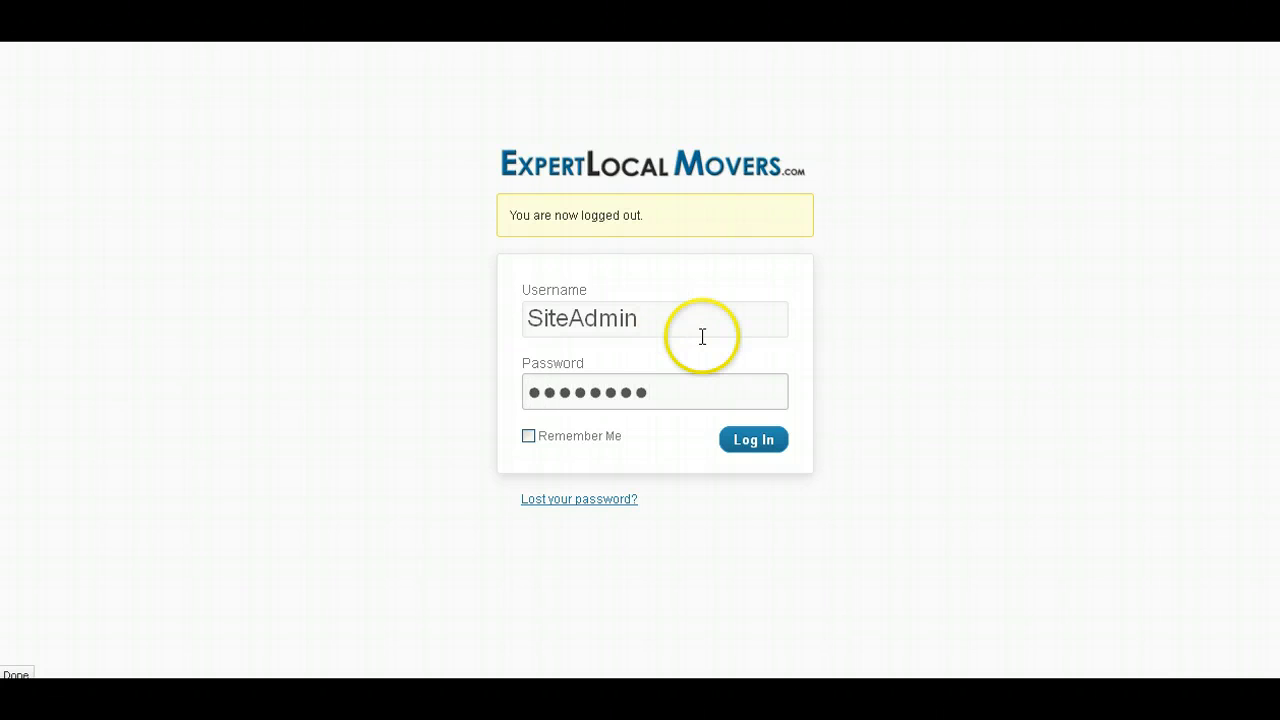
click(740, 442)
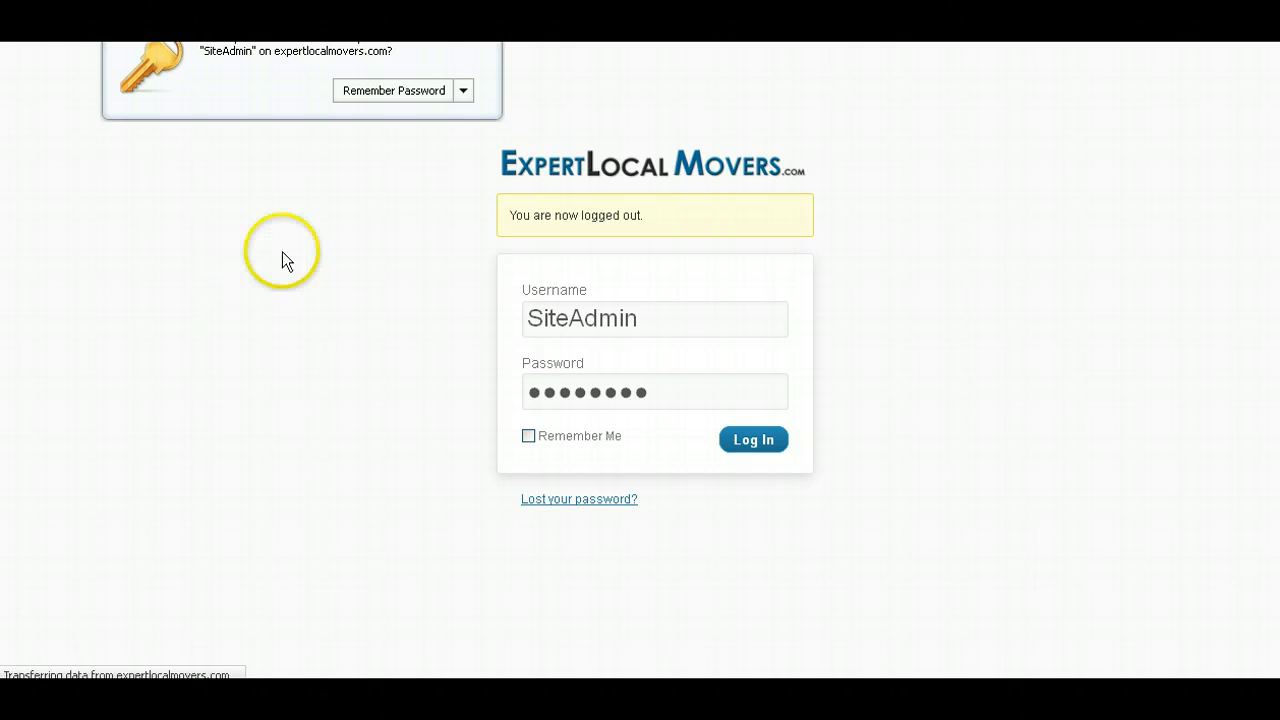
click(464, 91)
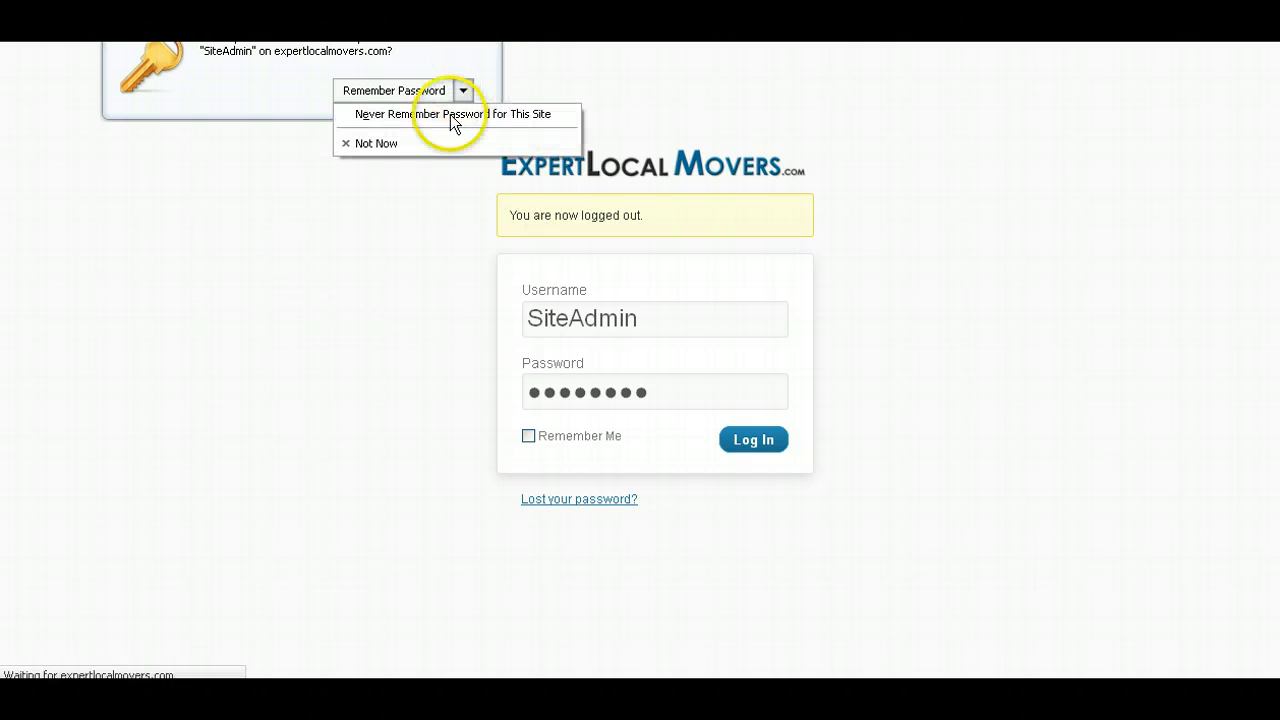
click(446, 143)
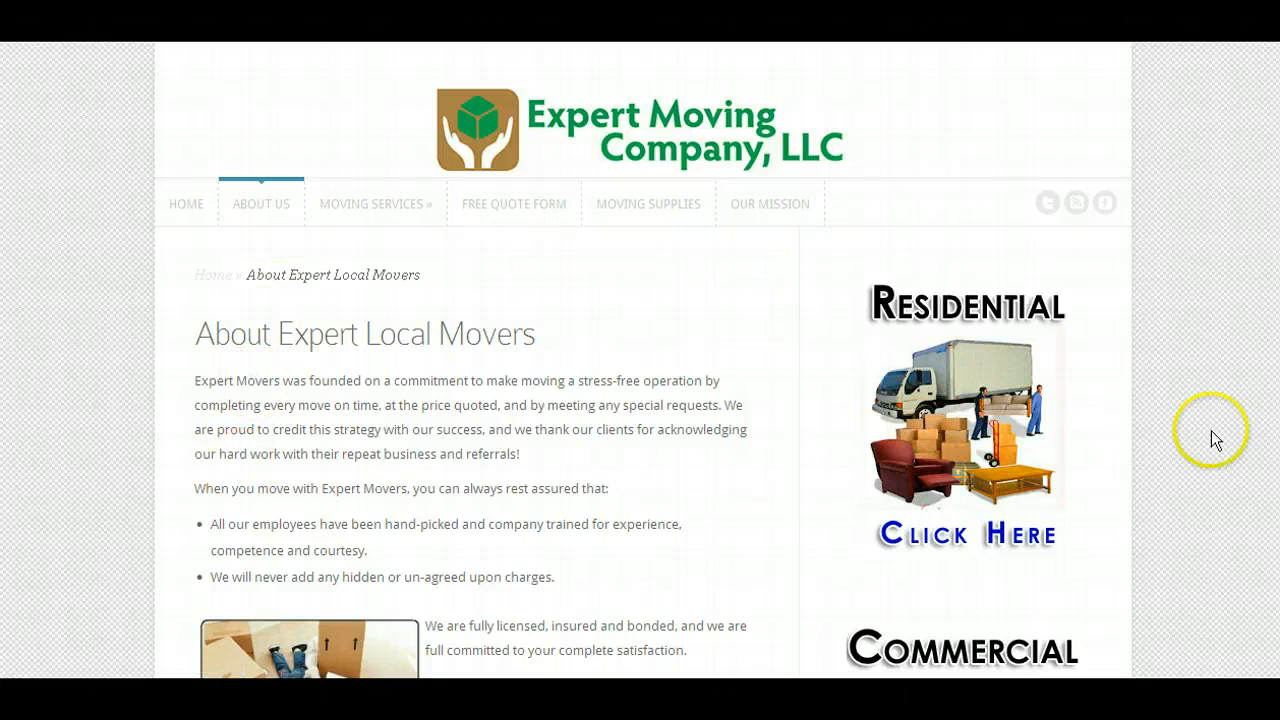
Look through the public About Expert Local Movers page down to its footer.
scroll(640, 360, down, 5)
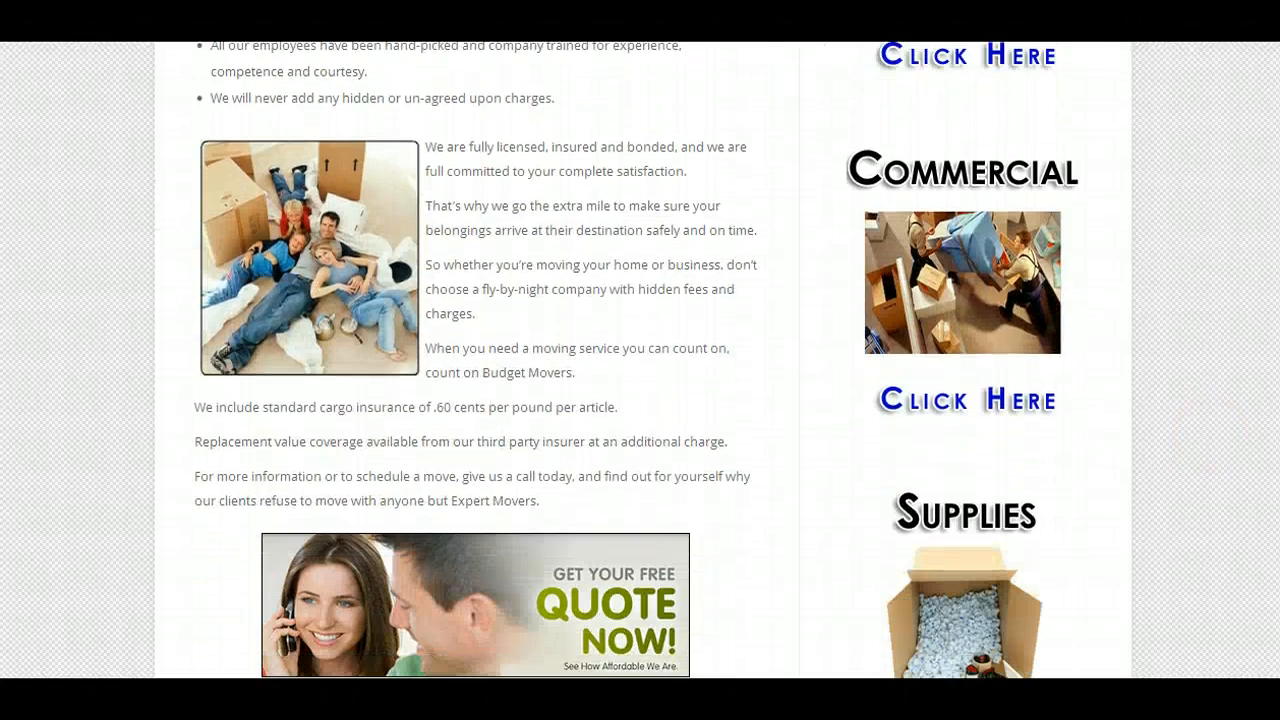
scroll(640, 360, down, 3)
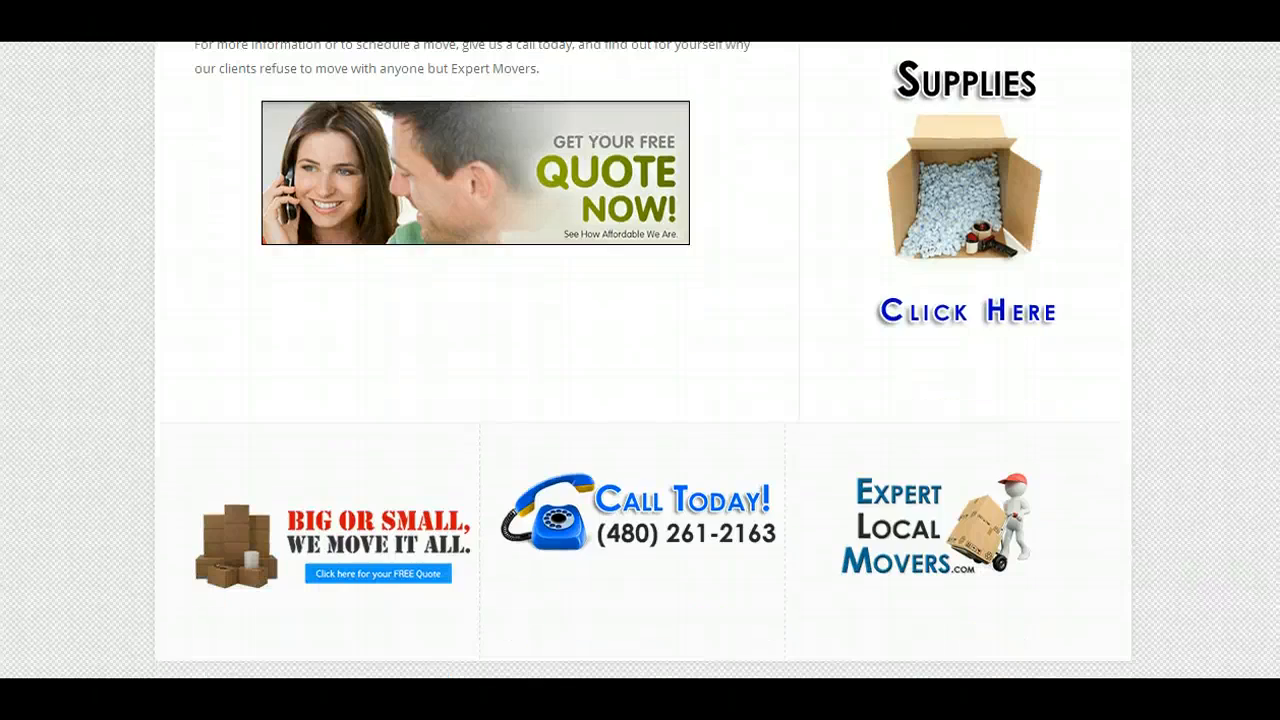
scroll(640, 360, up, 8)
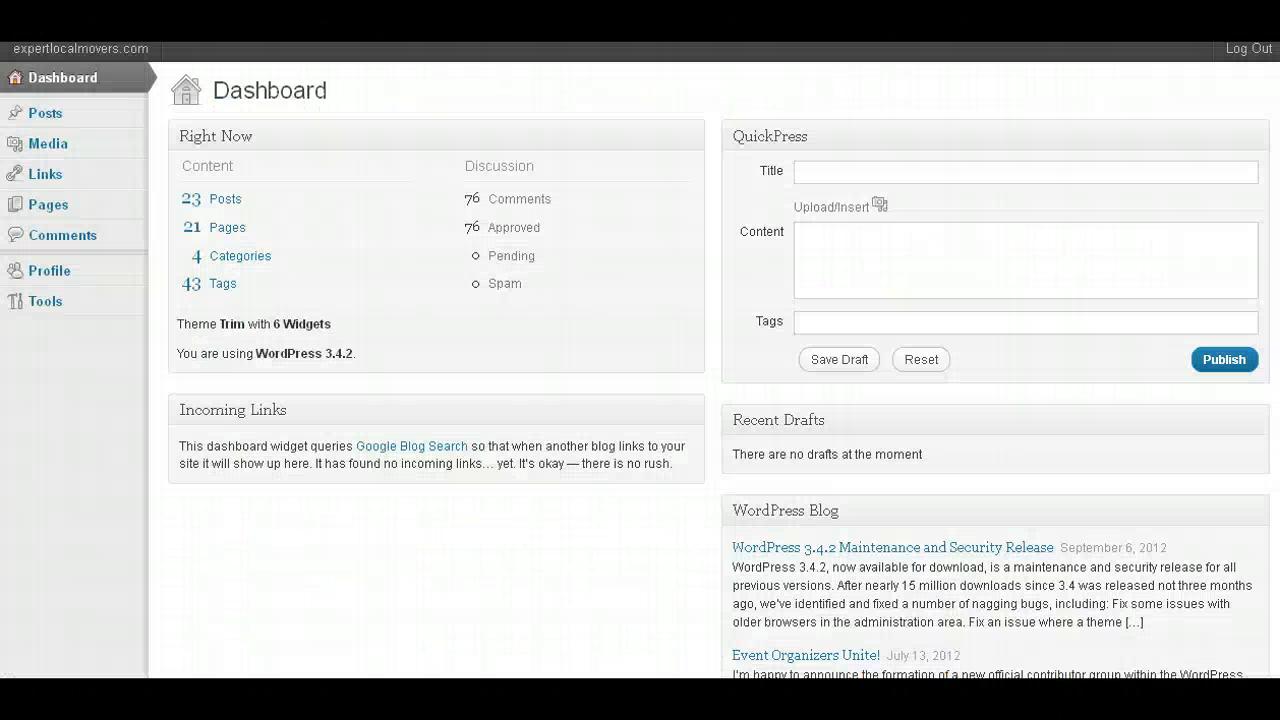
Open the list of all site pages, find About Expert Local Movers and view its live page.
mouse_move(117, 210)
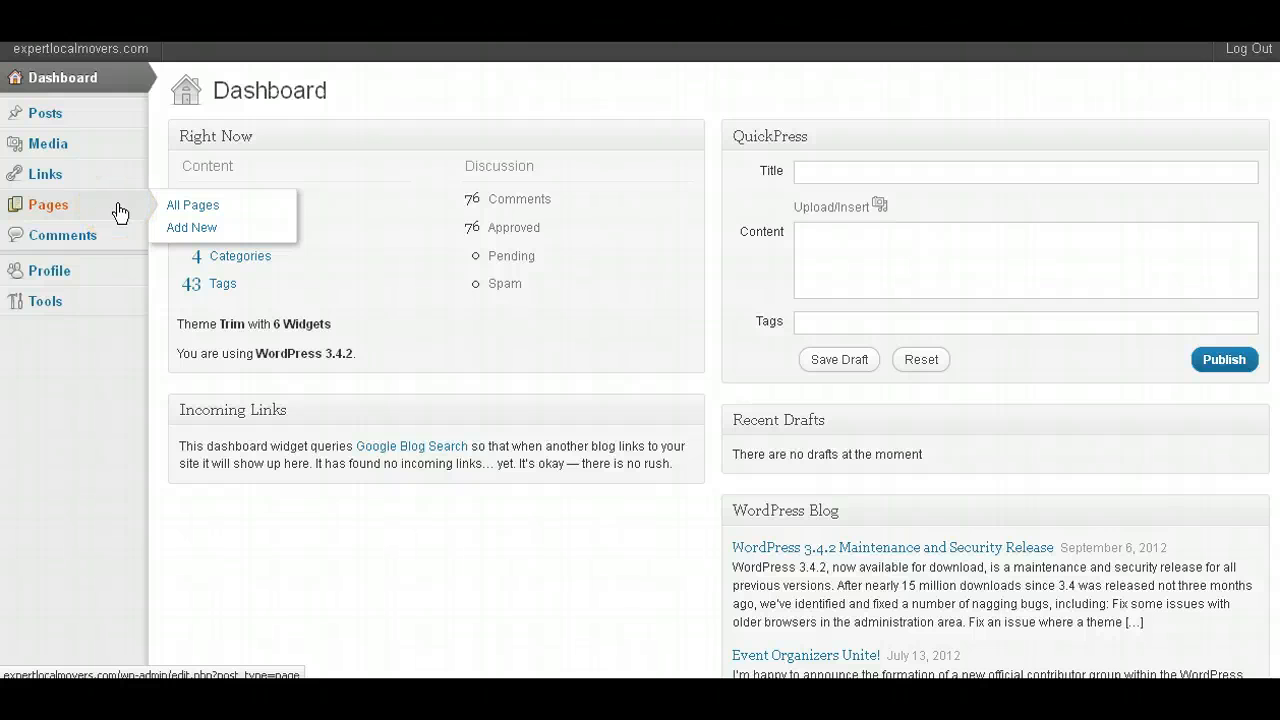
click(206, 208)
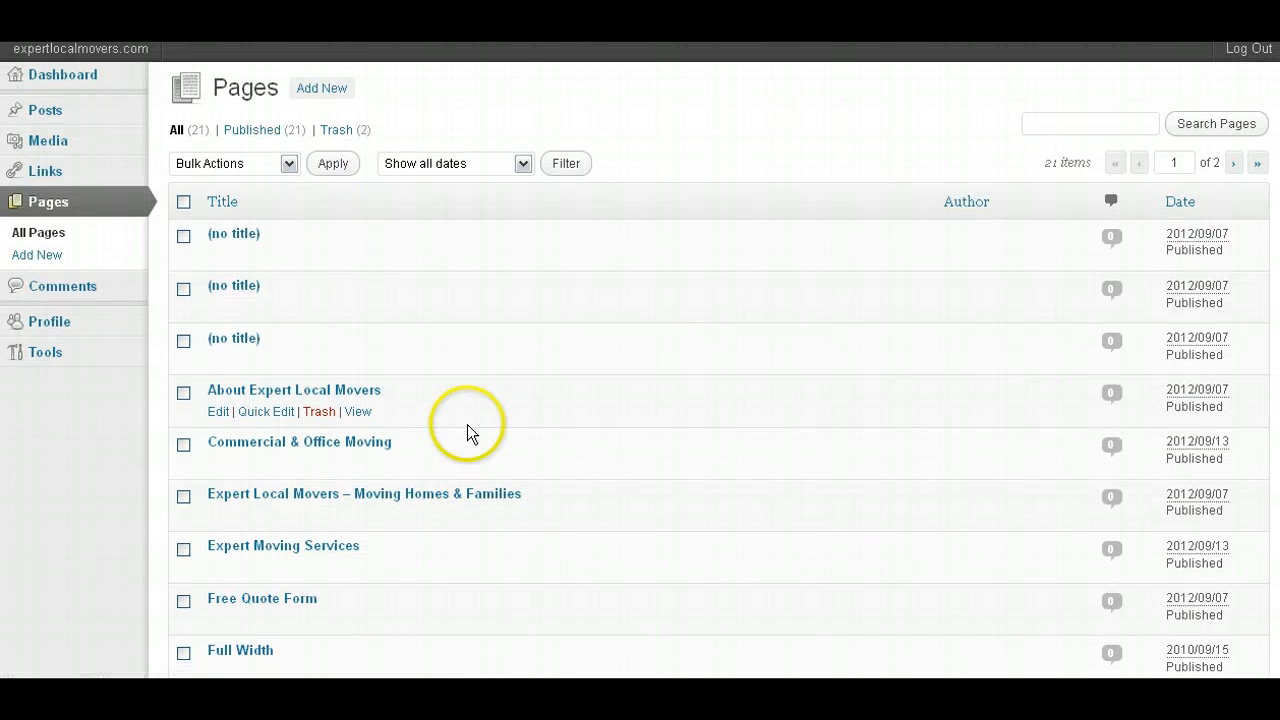
scroll(467, 424, down, 3)
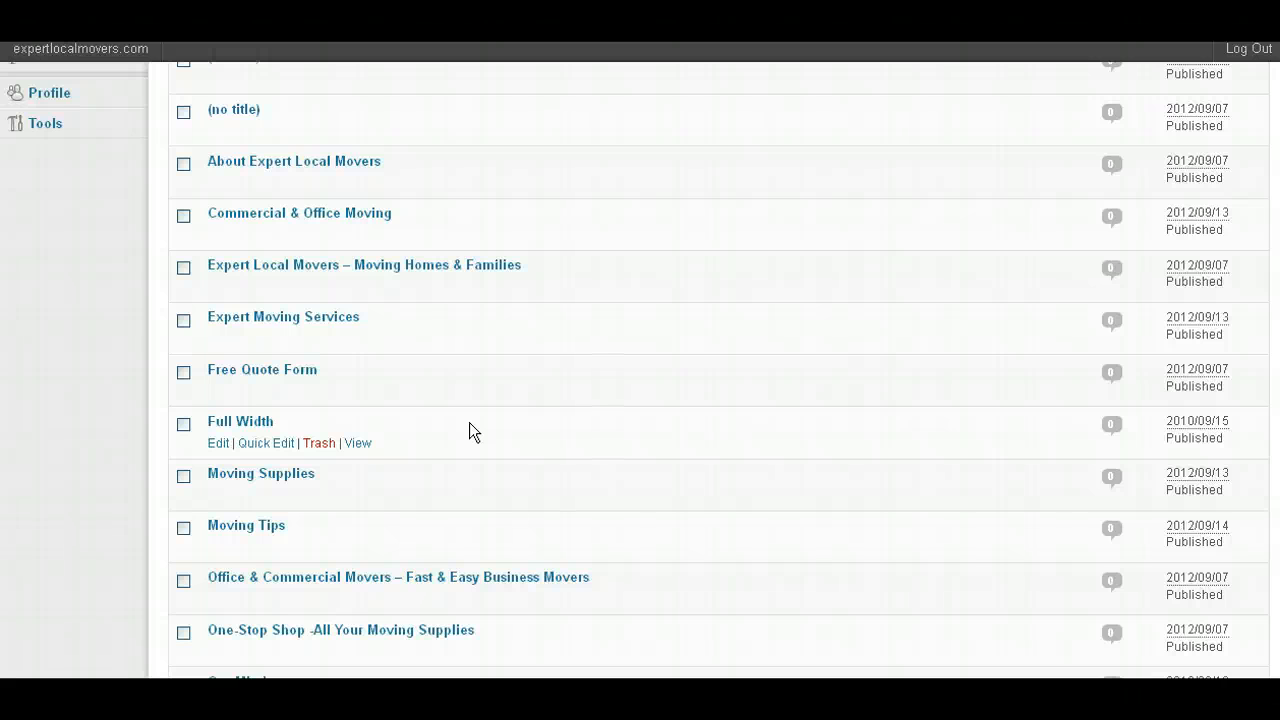
click(737, 134)
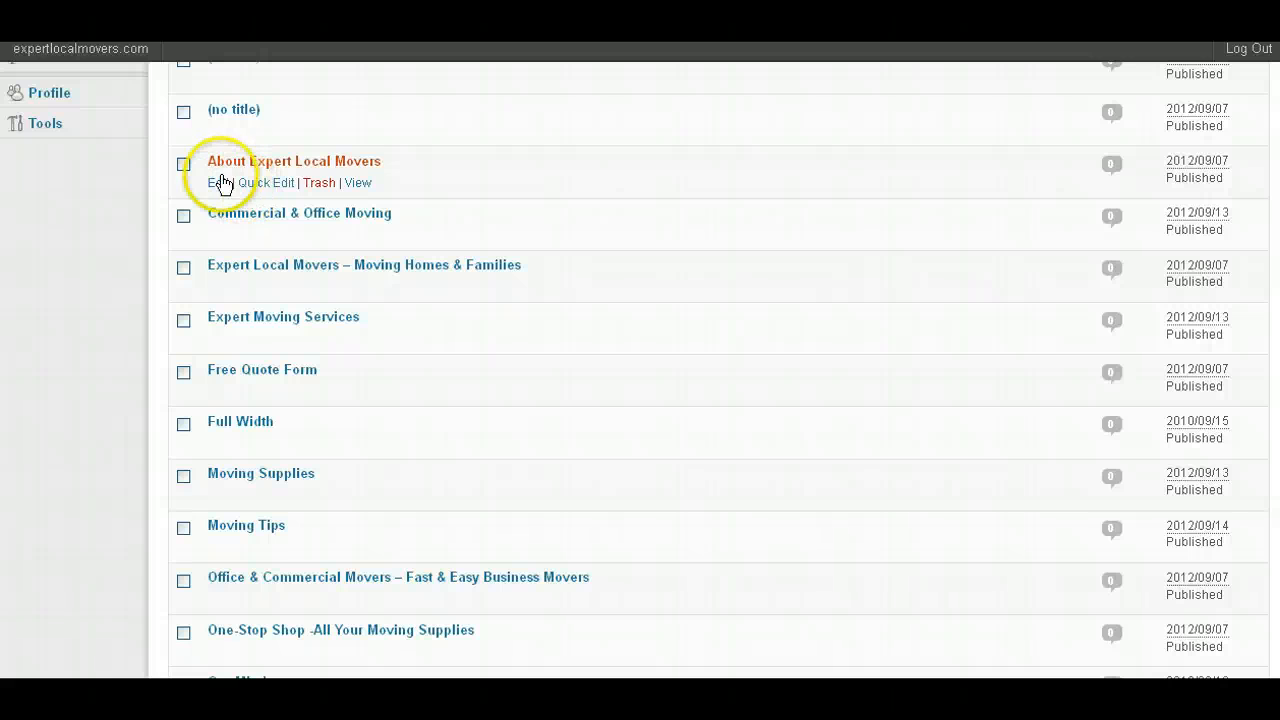
click(313, 188)
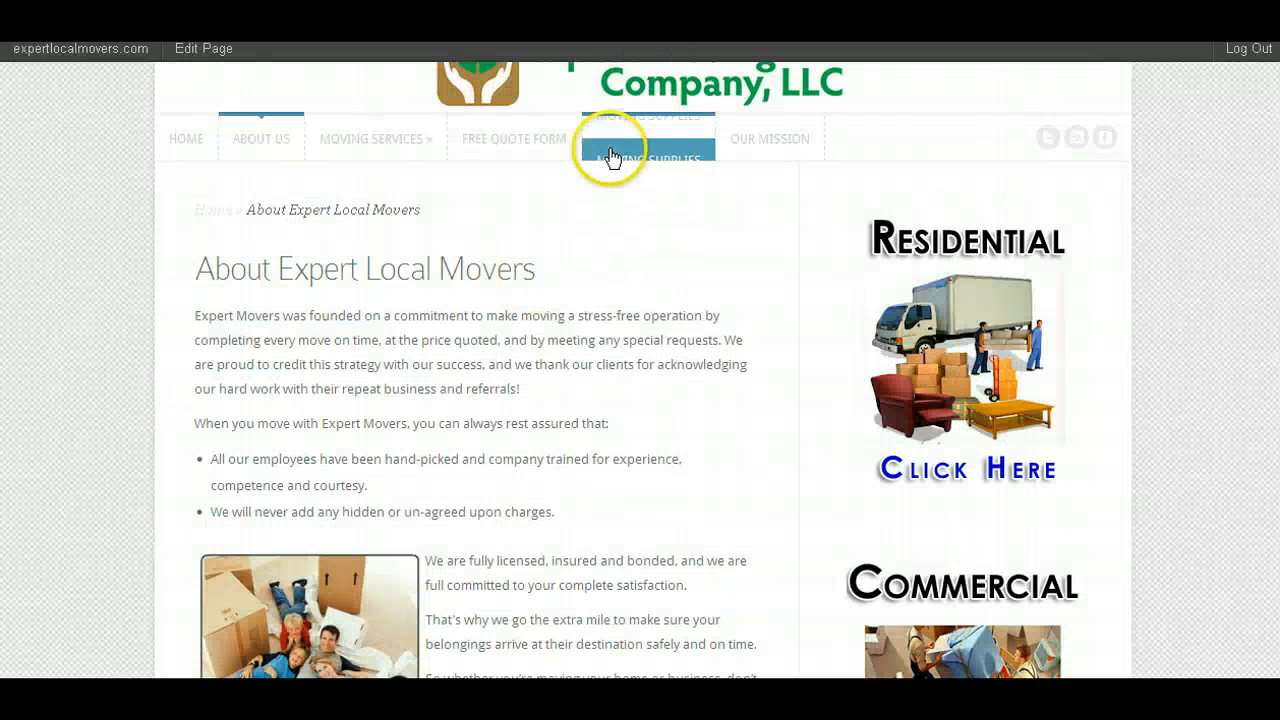
Open the editor from the live About Expert Local Movers page and look over the page content.
click(205, 50)
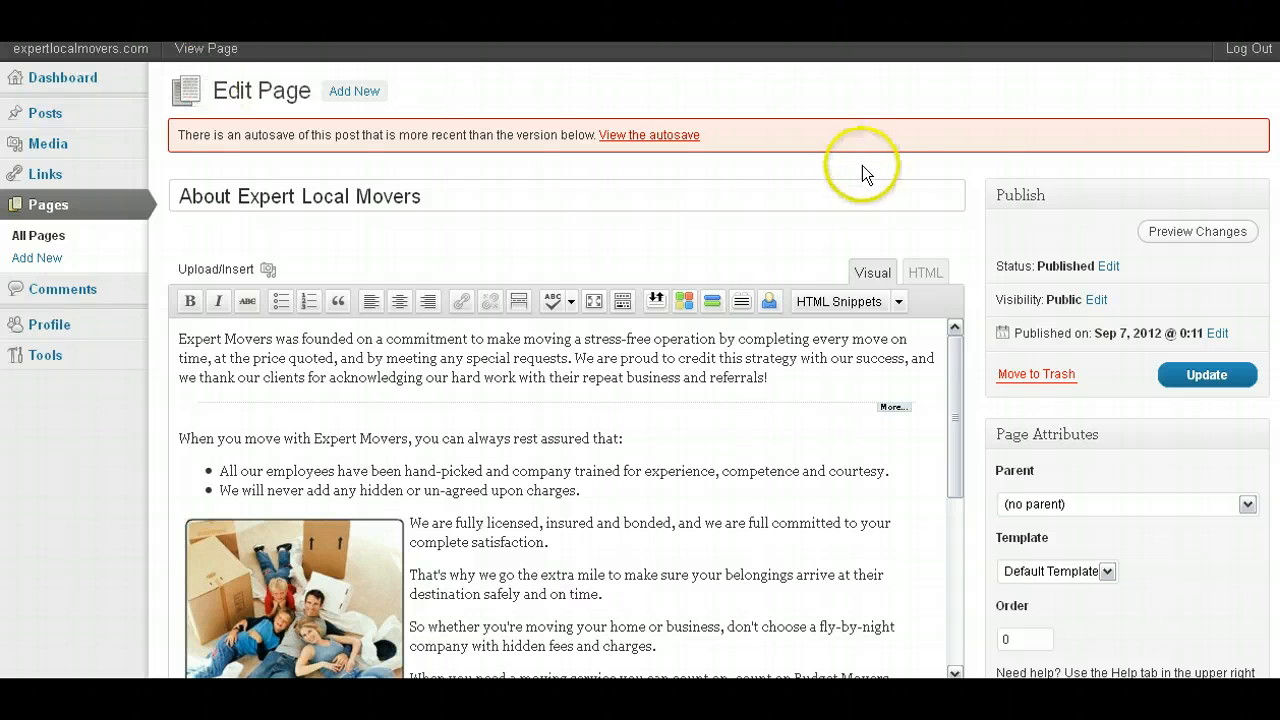
scroll(449, 470, down, 1)
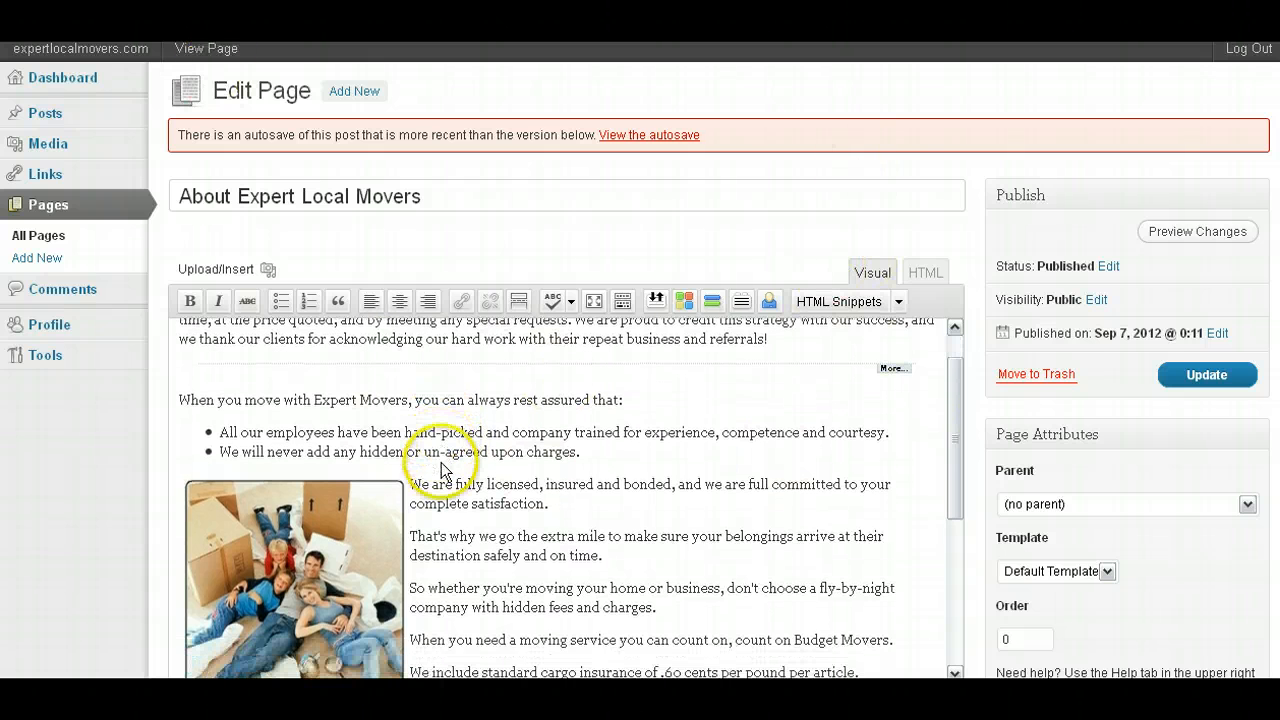
scroll(501, 503, up, 1)
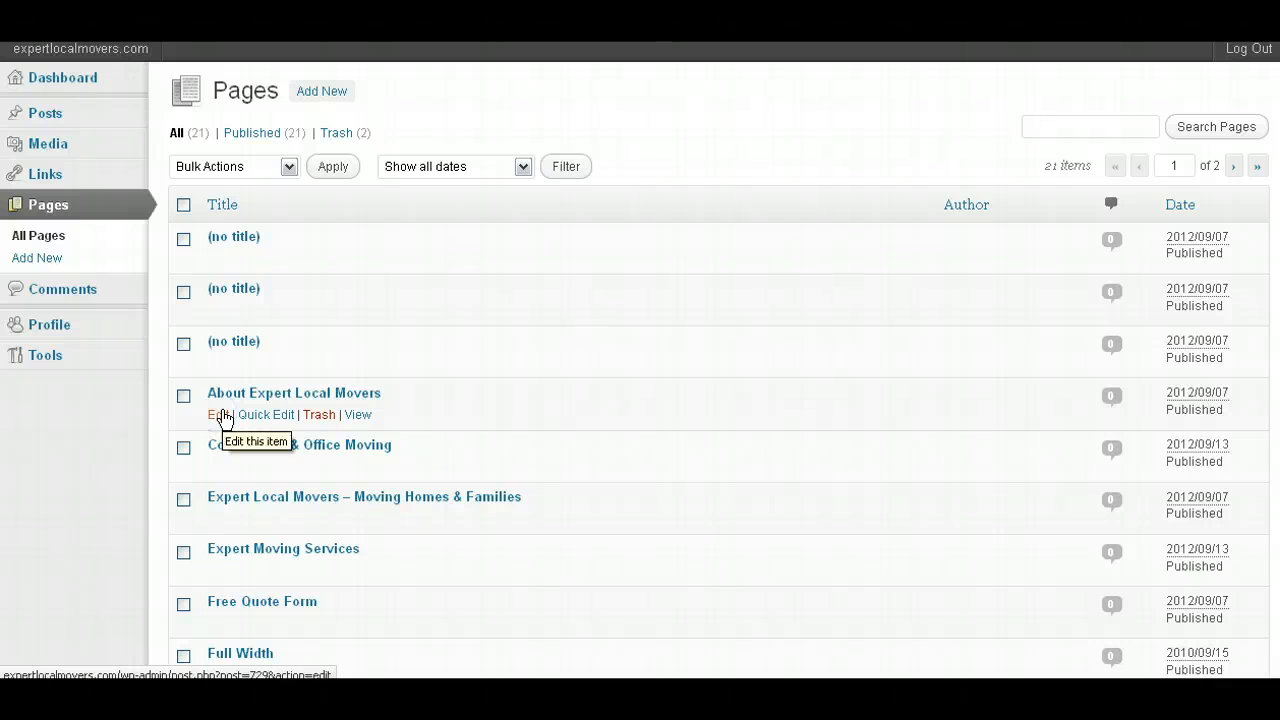
Open About Expert Local Movers for editing from the page list and show the editor's additional row of formatting tools.
click(222, 416)
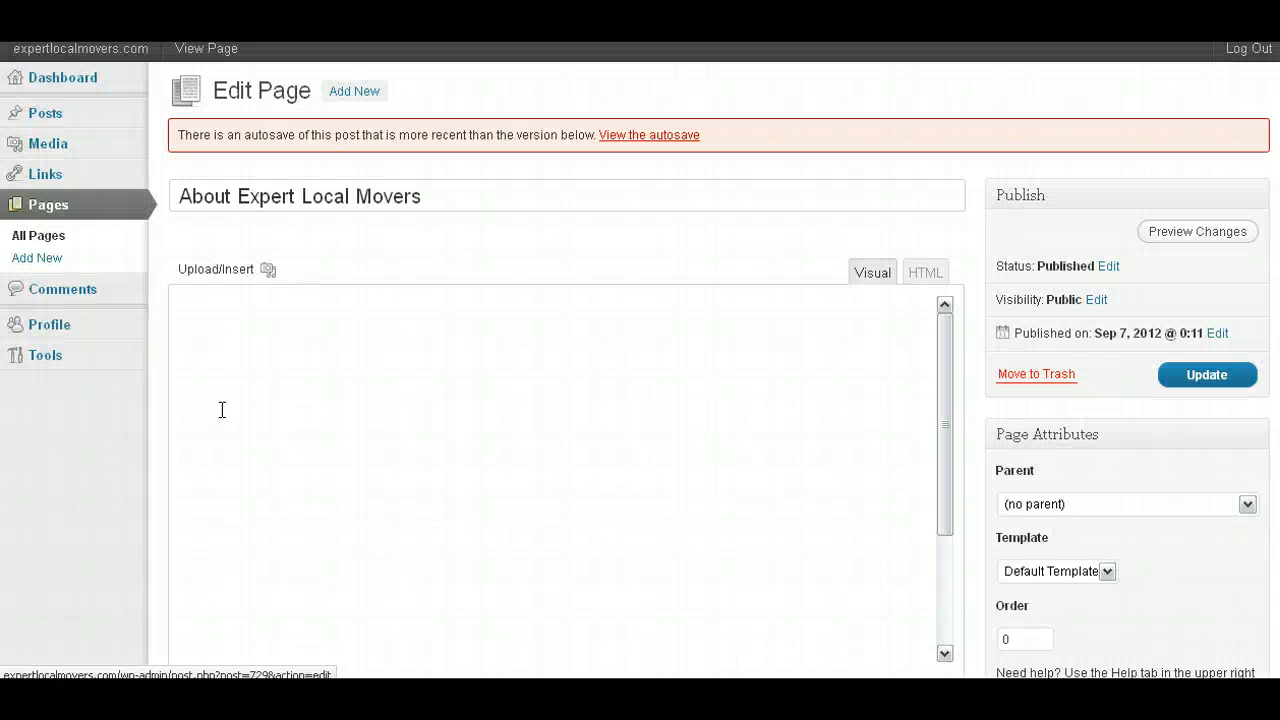
click(520, 301)
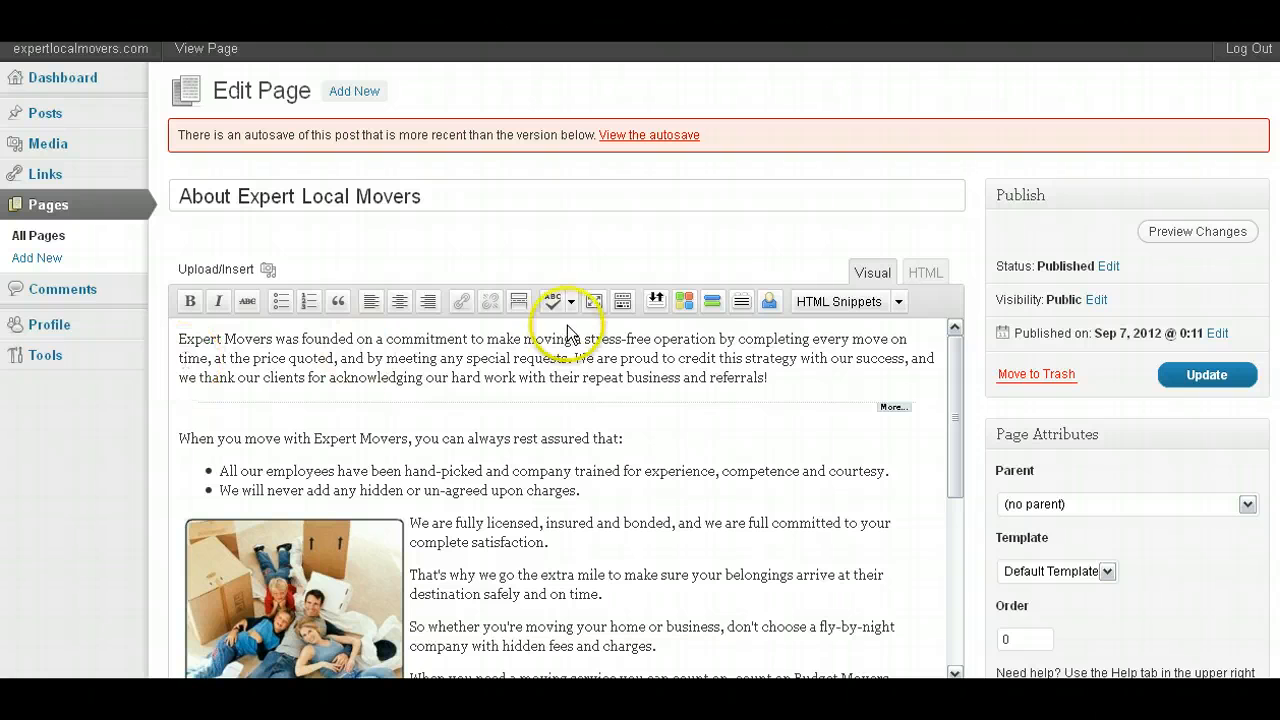
click(623, 302)
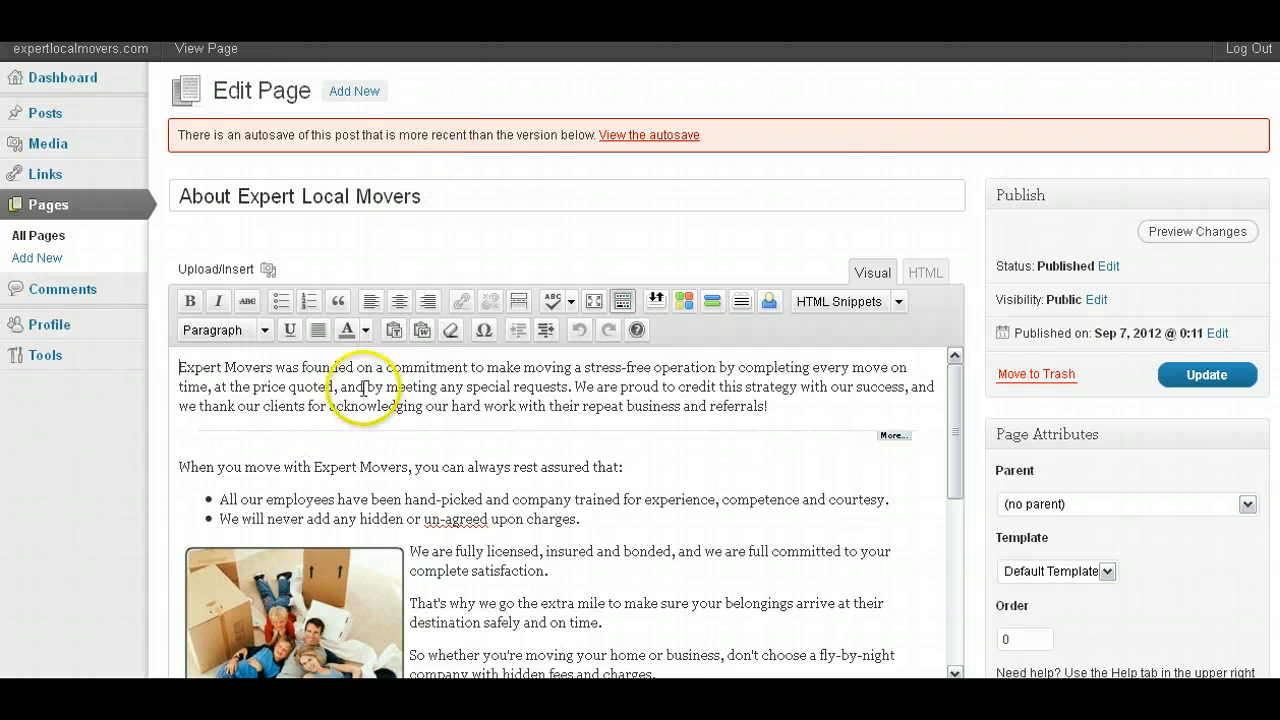
Format the line "When you move with Expert Movers, you can always rest assured that:" as bold, underlined, red and Heading 1.
scroll(423, 286, down, 1)
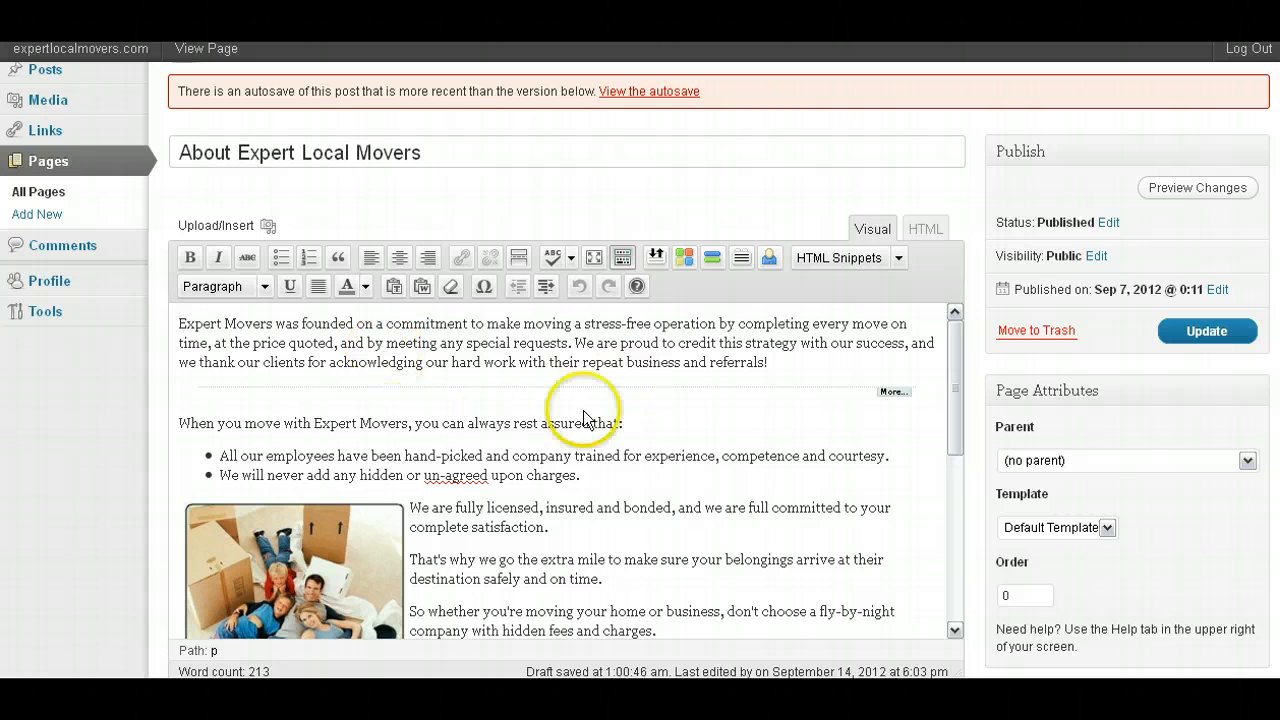
drag(622, 423, 136, 418)
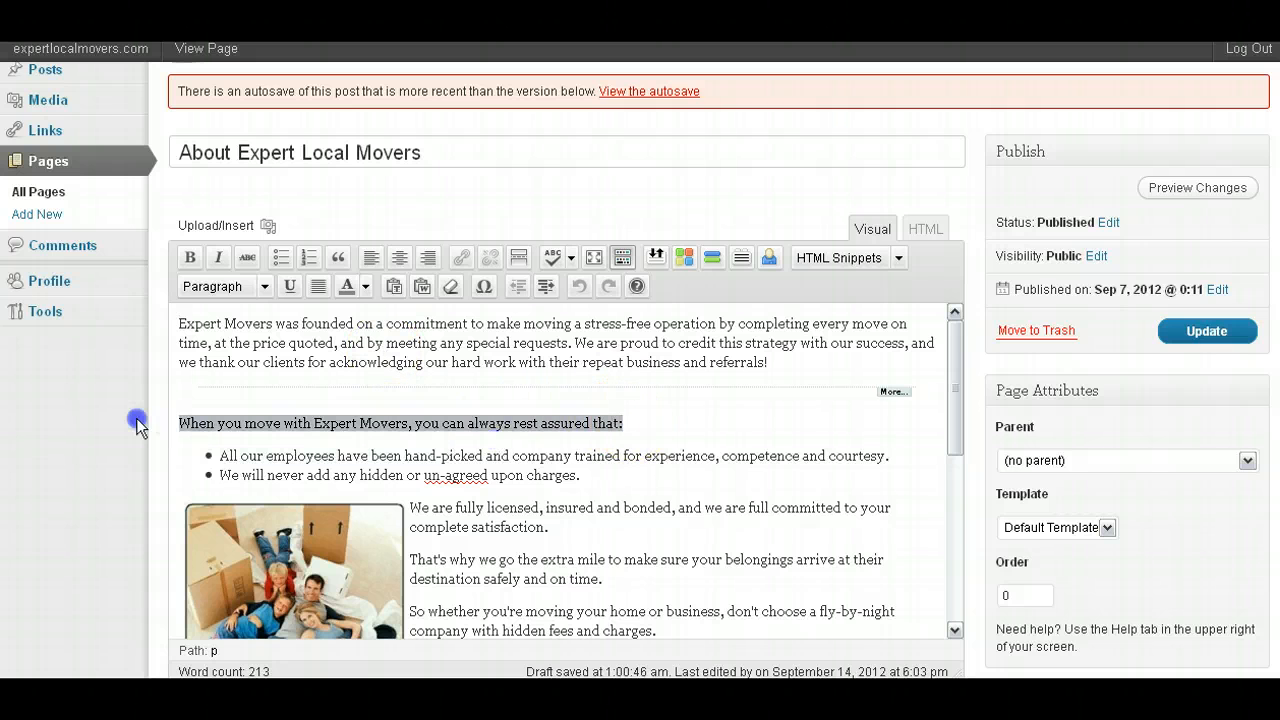
click(189, 257)
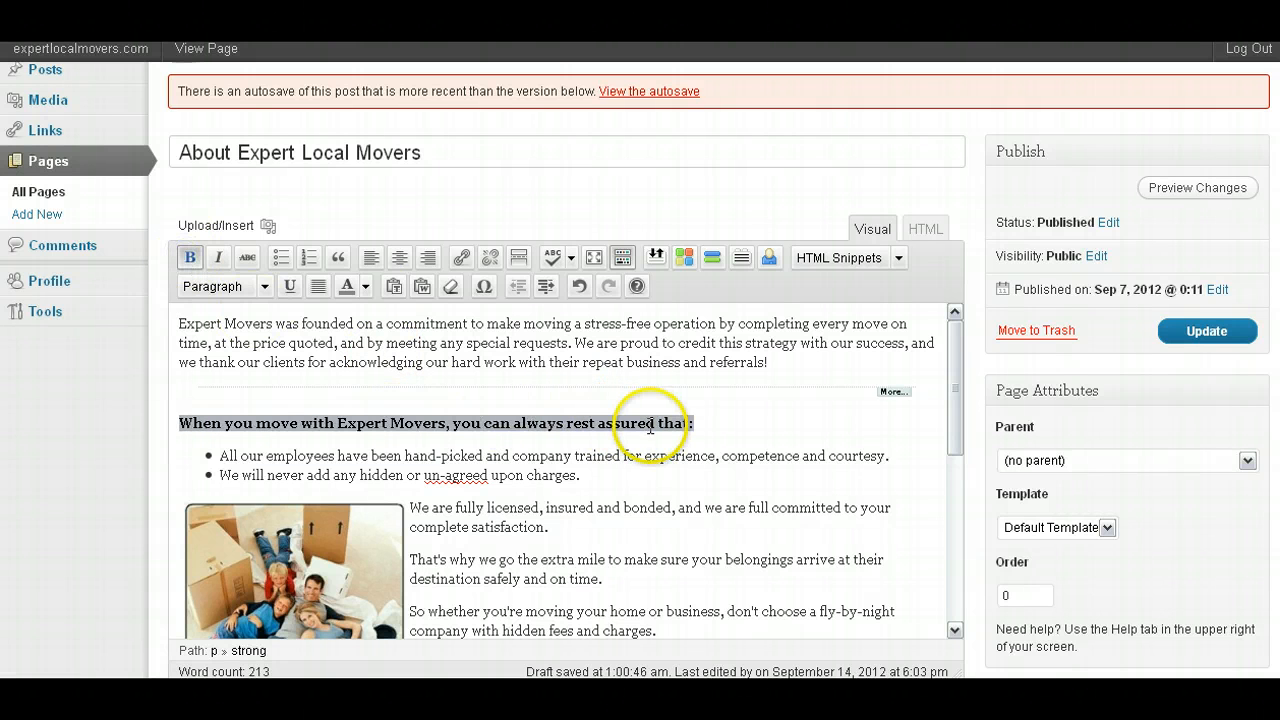
click(291, 288)
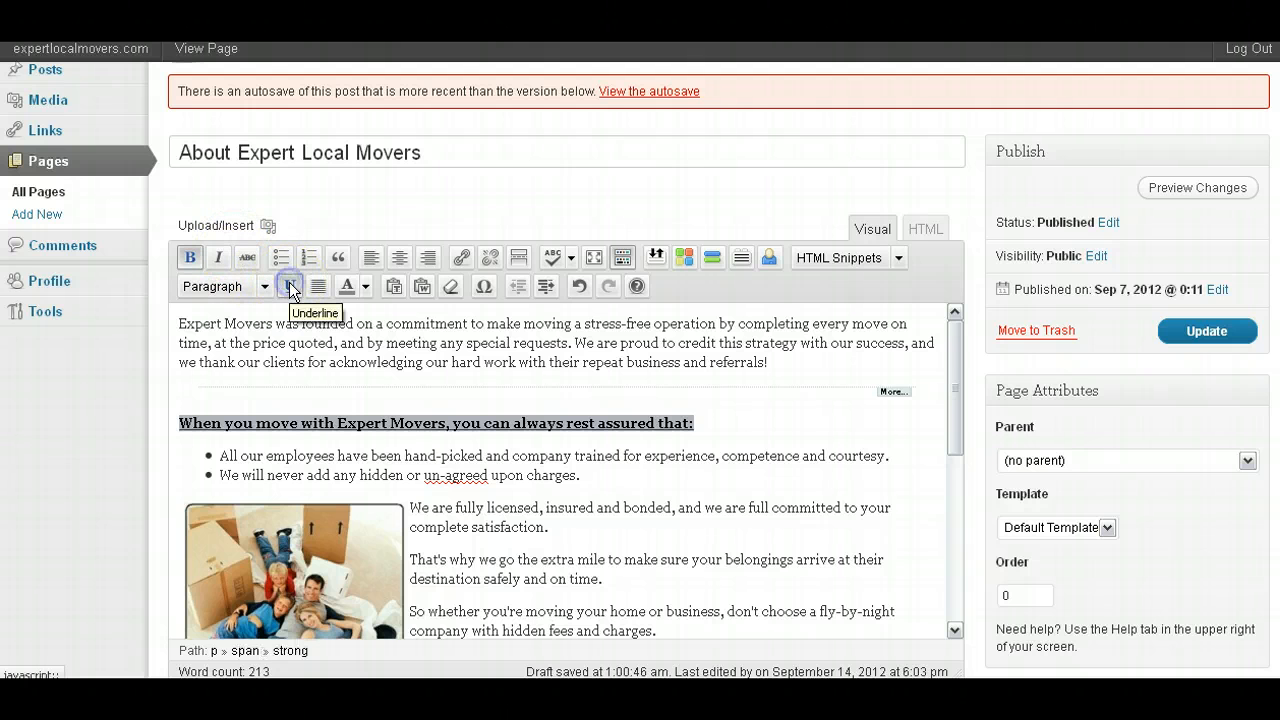
click(366, 286)
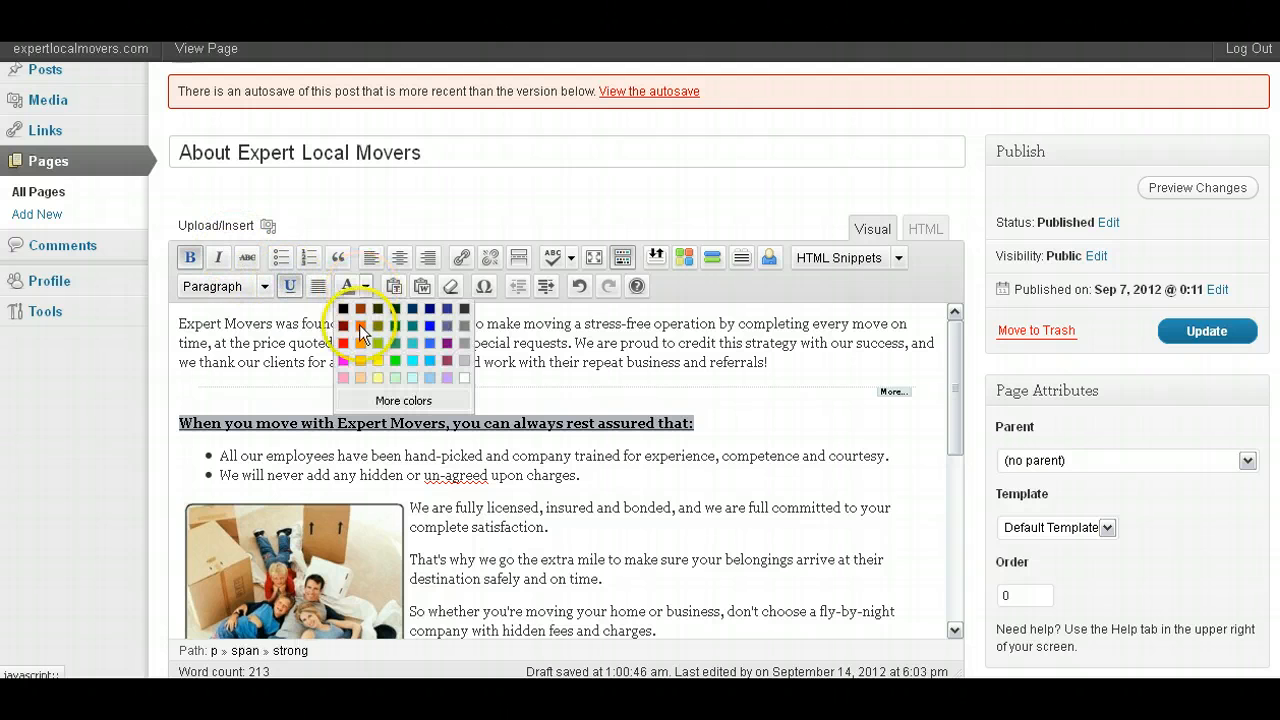
click(345, 343)
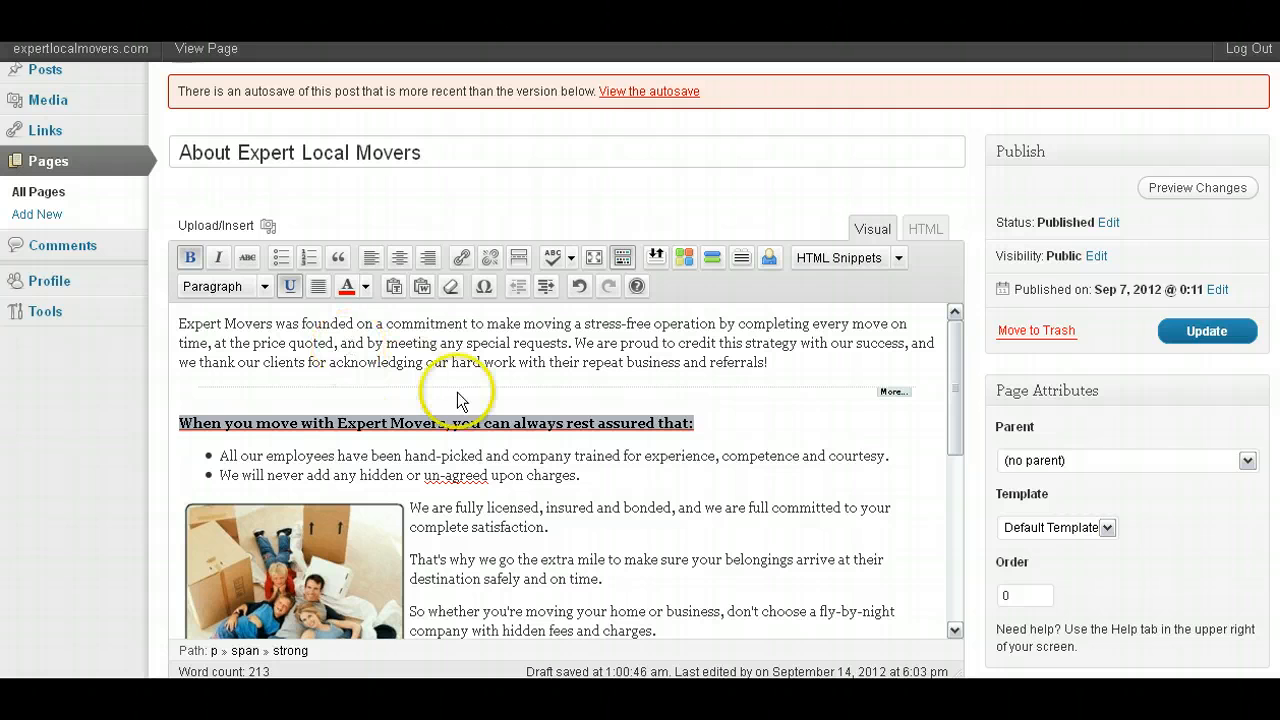
click(265, 286)
click(250, 410)
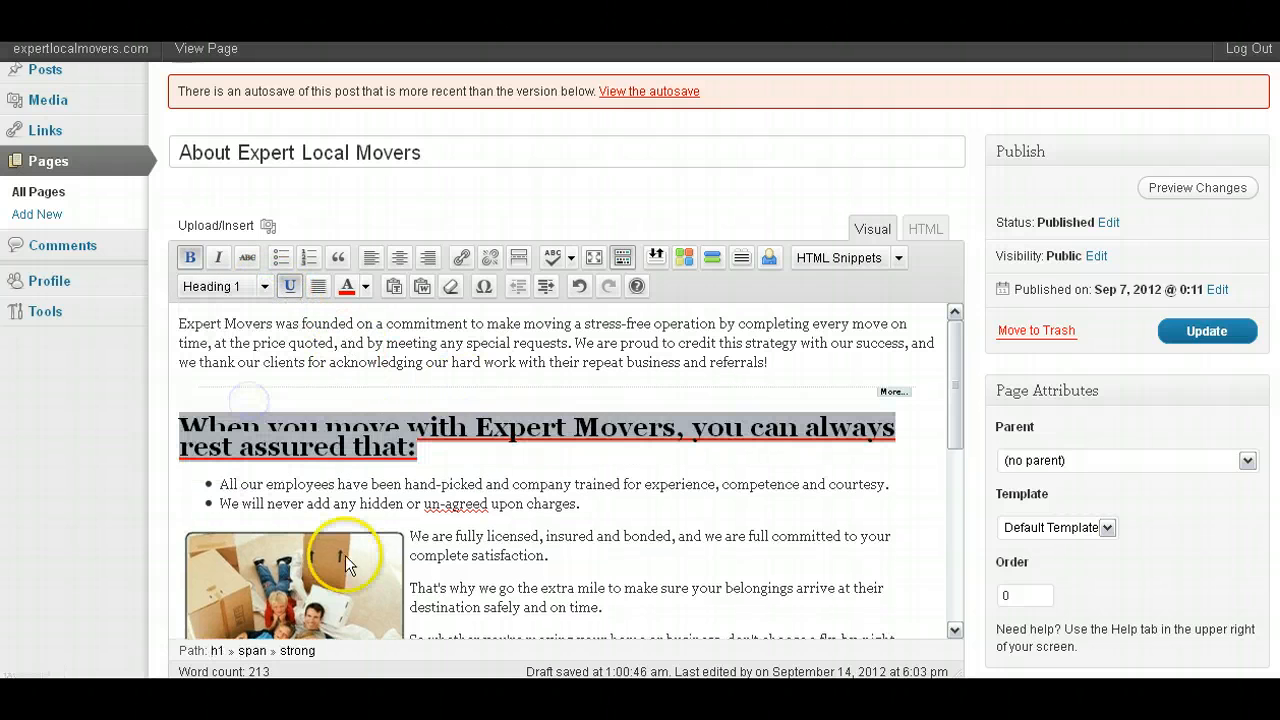
Add a new paragraph reading "Add text. Add text." below the red heading.
click(459, 465)
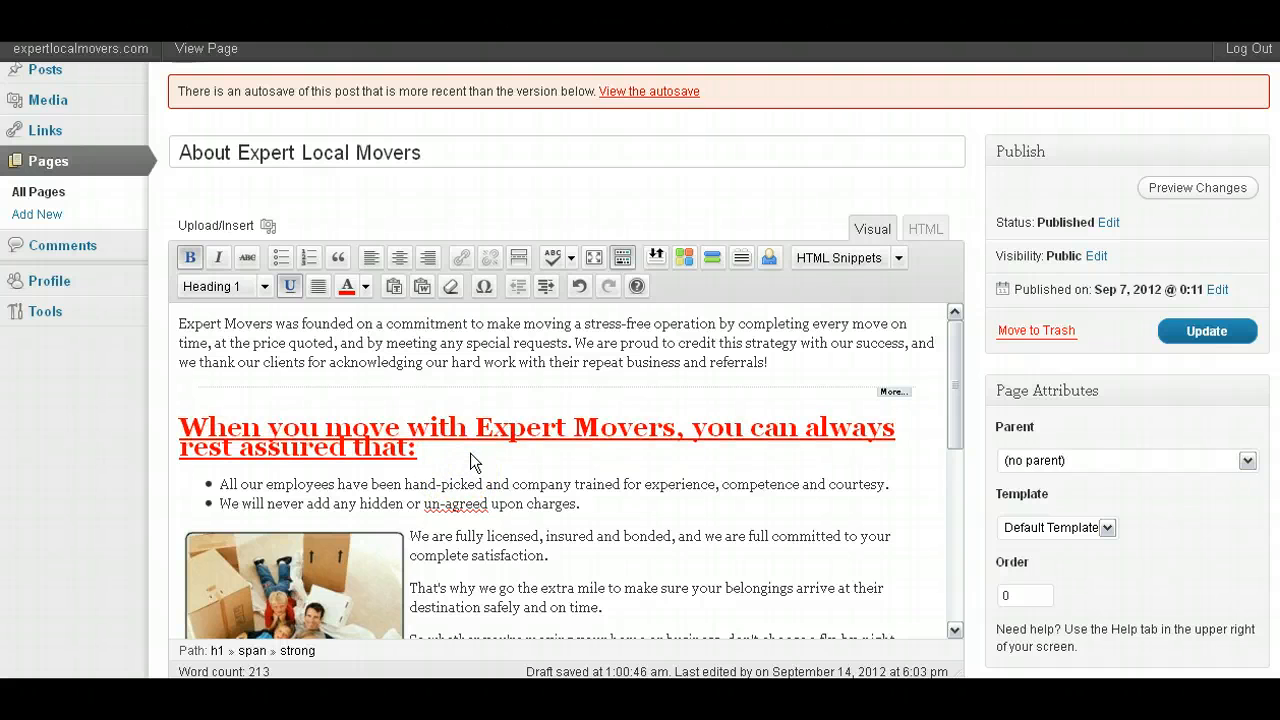
key(Return)
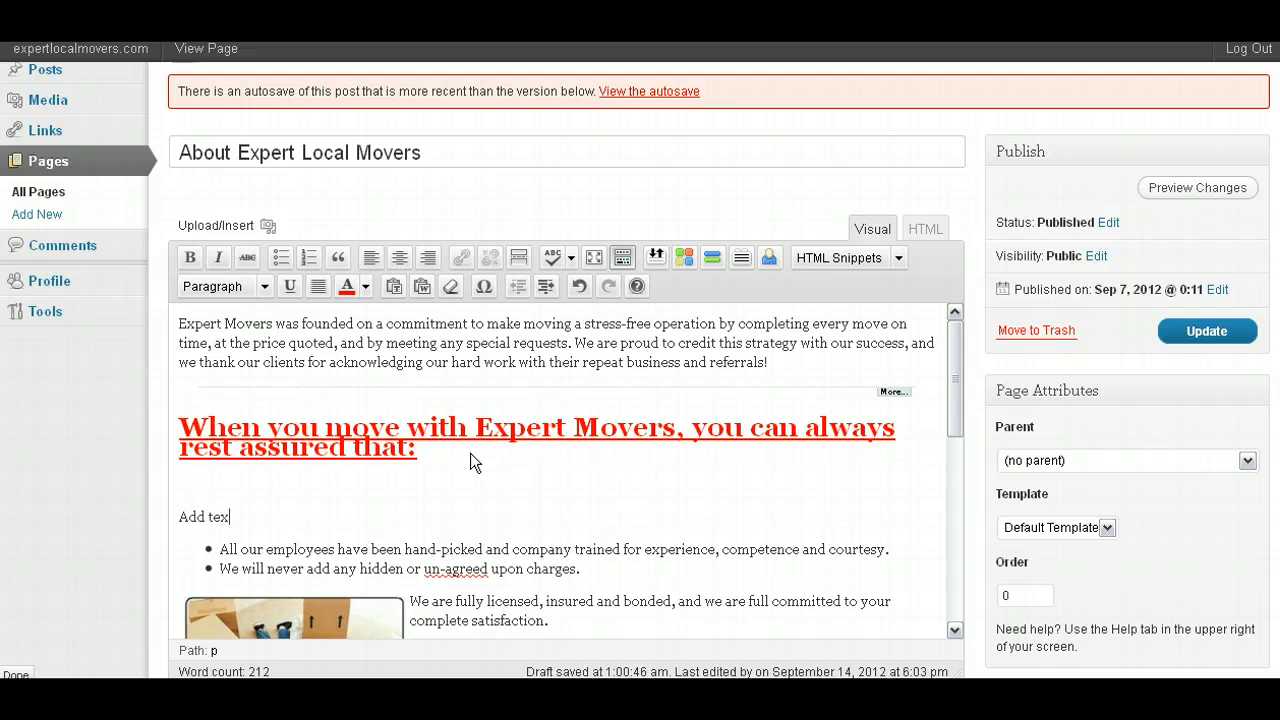
text(Add text. Add text.)
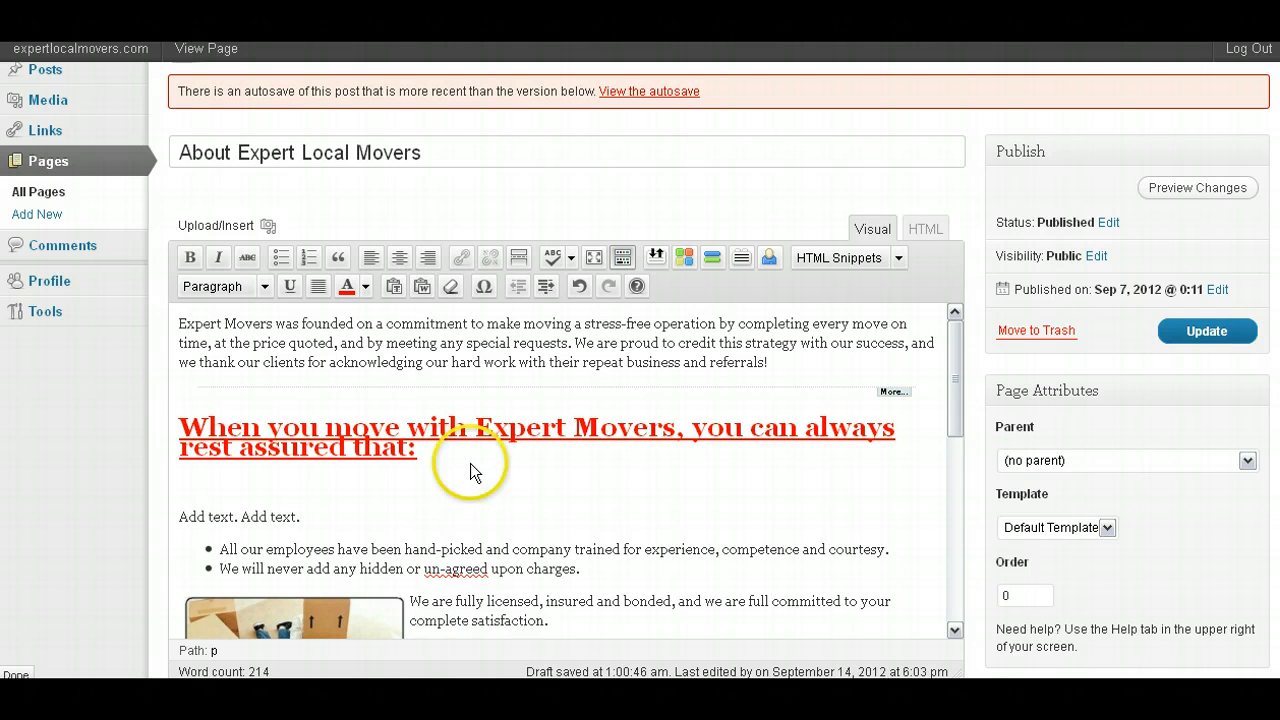
Resize the family moving photo in the page content to about 196 × 211 pixels.
scroll(470, 463, down, 5)
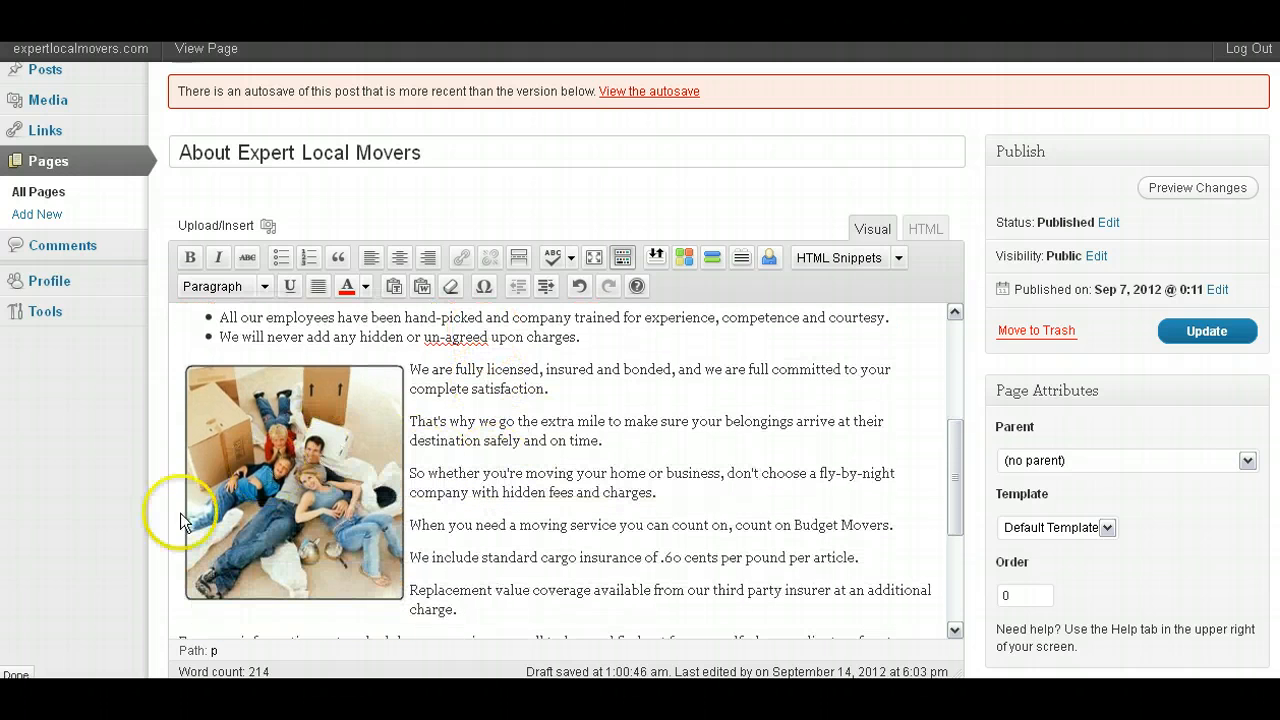
click(270, 452)
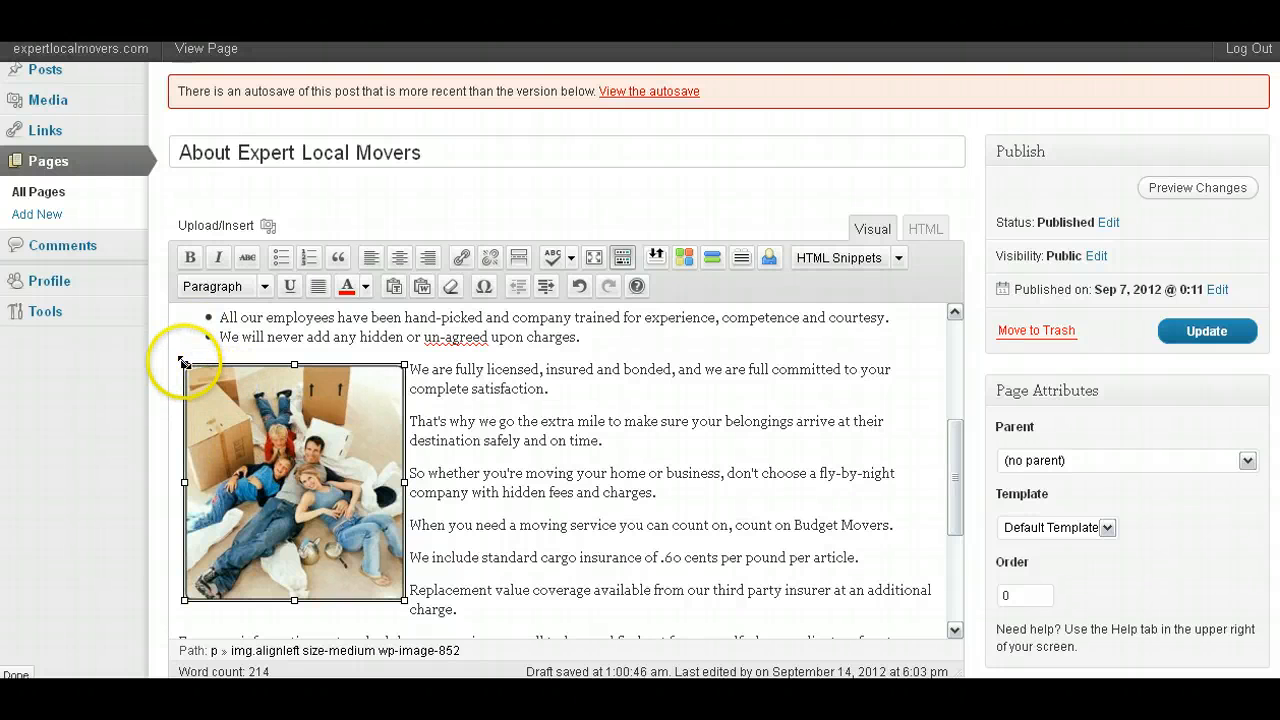
drag(185, 366, 252, 436)
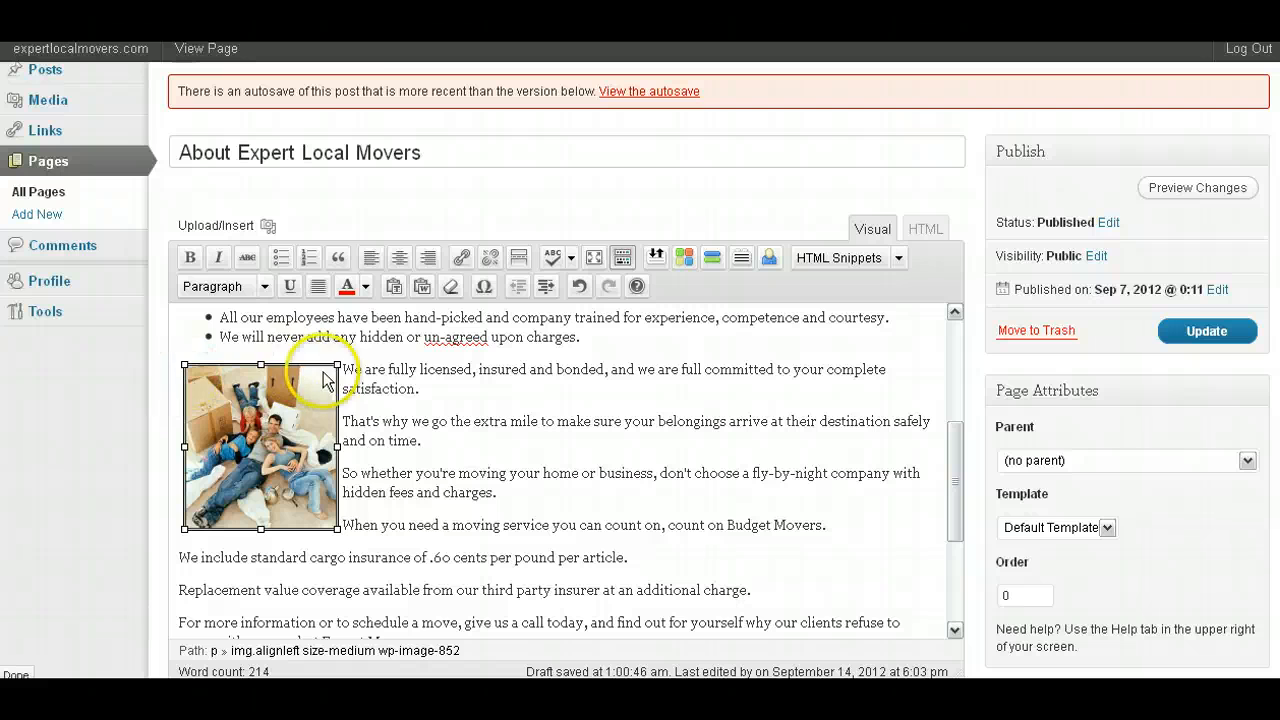
drag(337, 366, 382, 318)
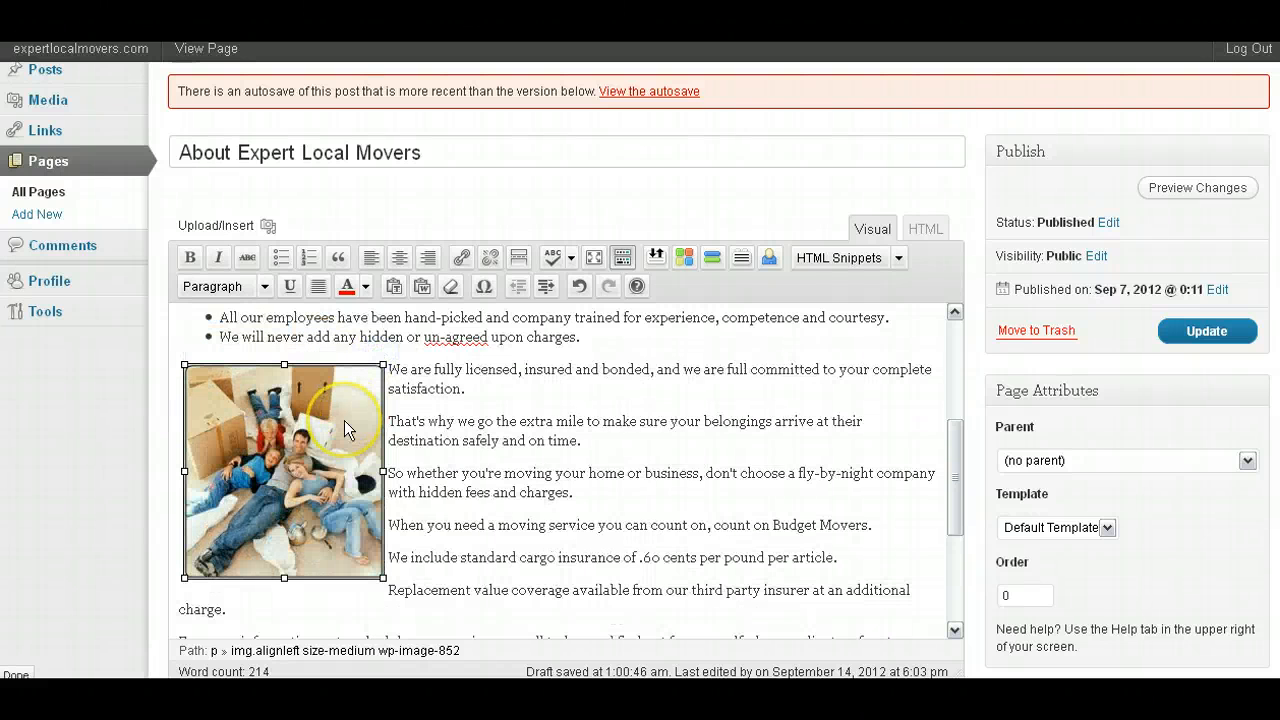
Give the family photo a border of 1, vertical space of 5 and horizontal space of 5 in its advanced image settings.
click(344, 420)
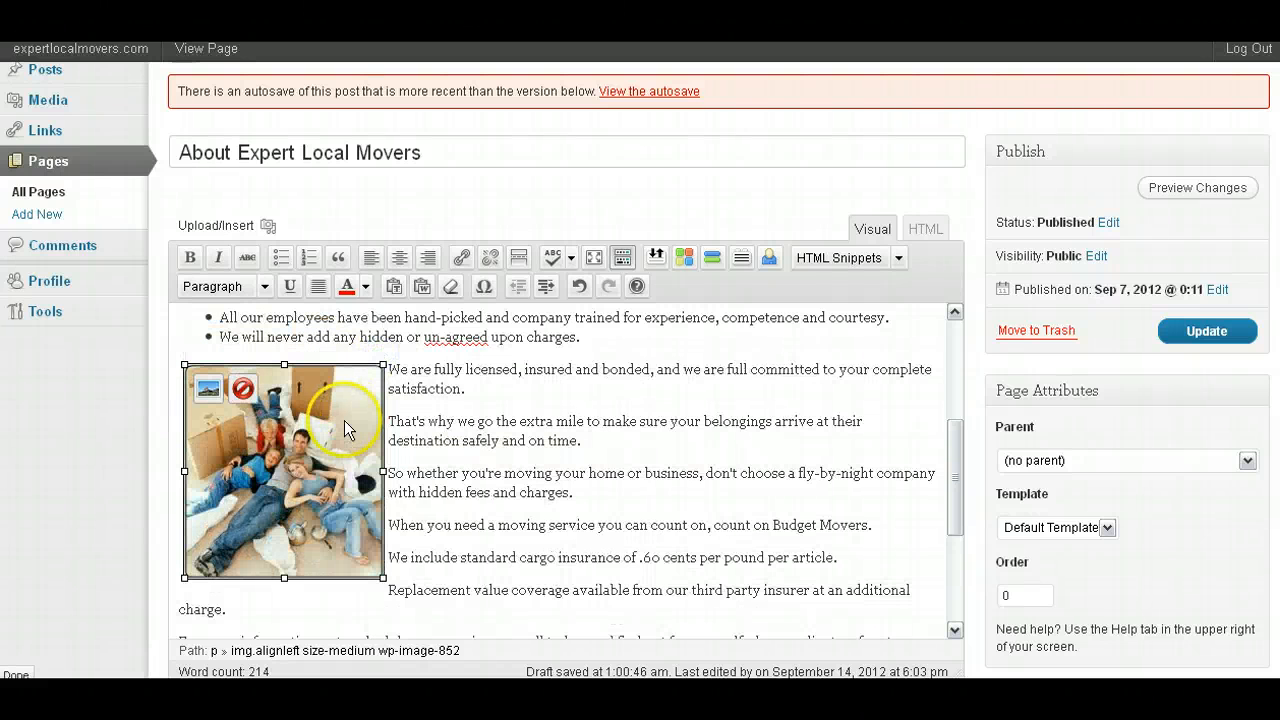
click(209, 389)
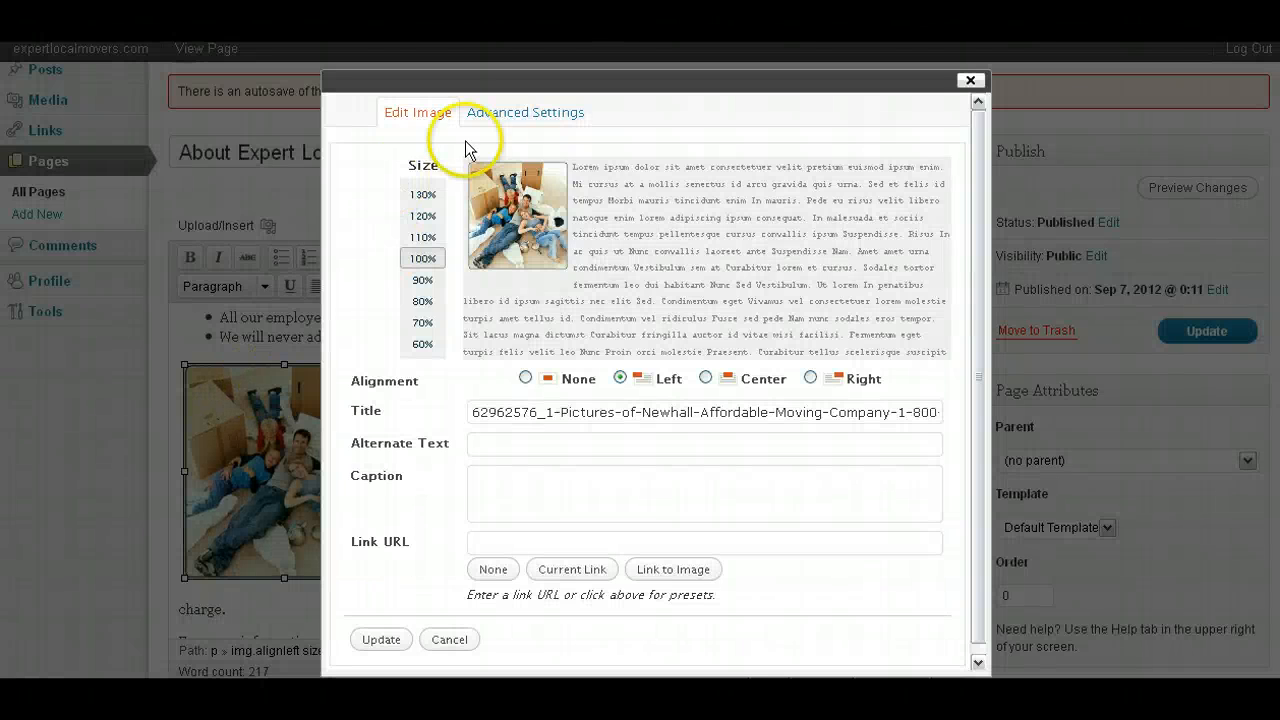
click(503, 120)
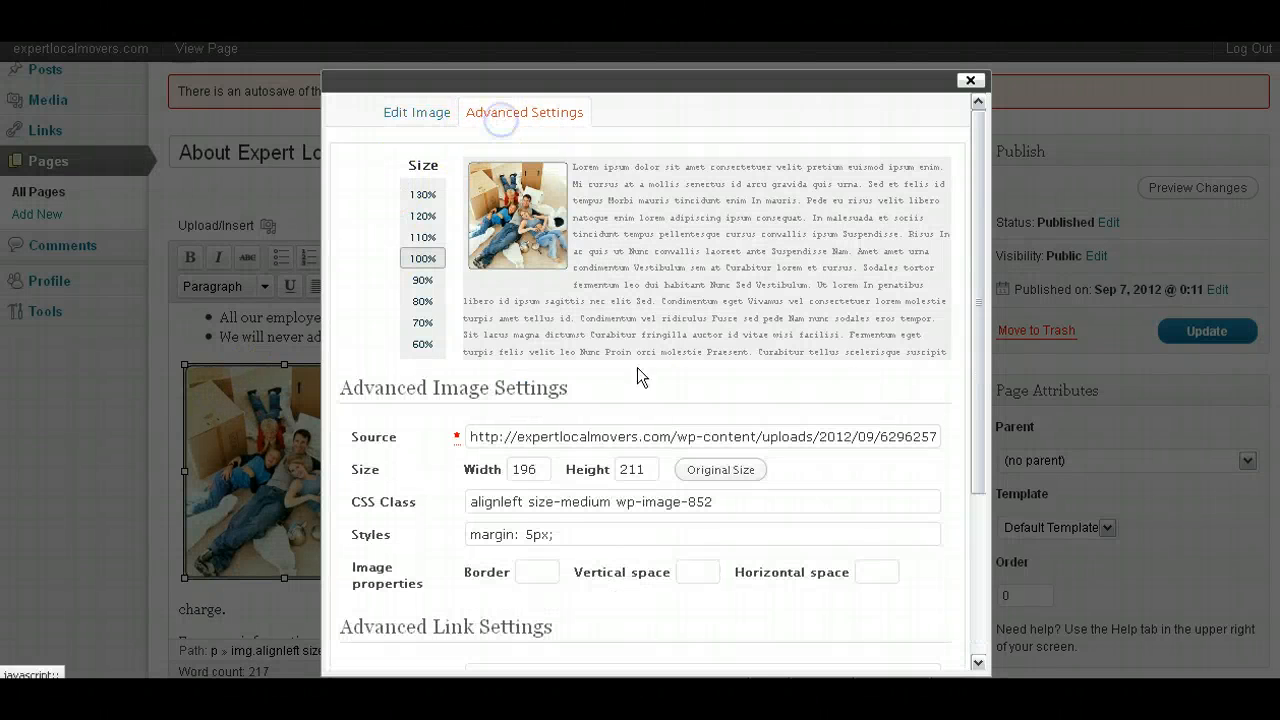
click(550, 570)
text(1)
click(688, 567)
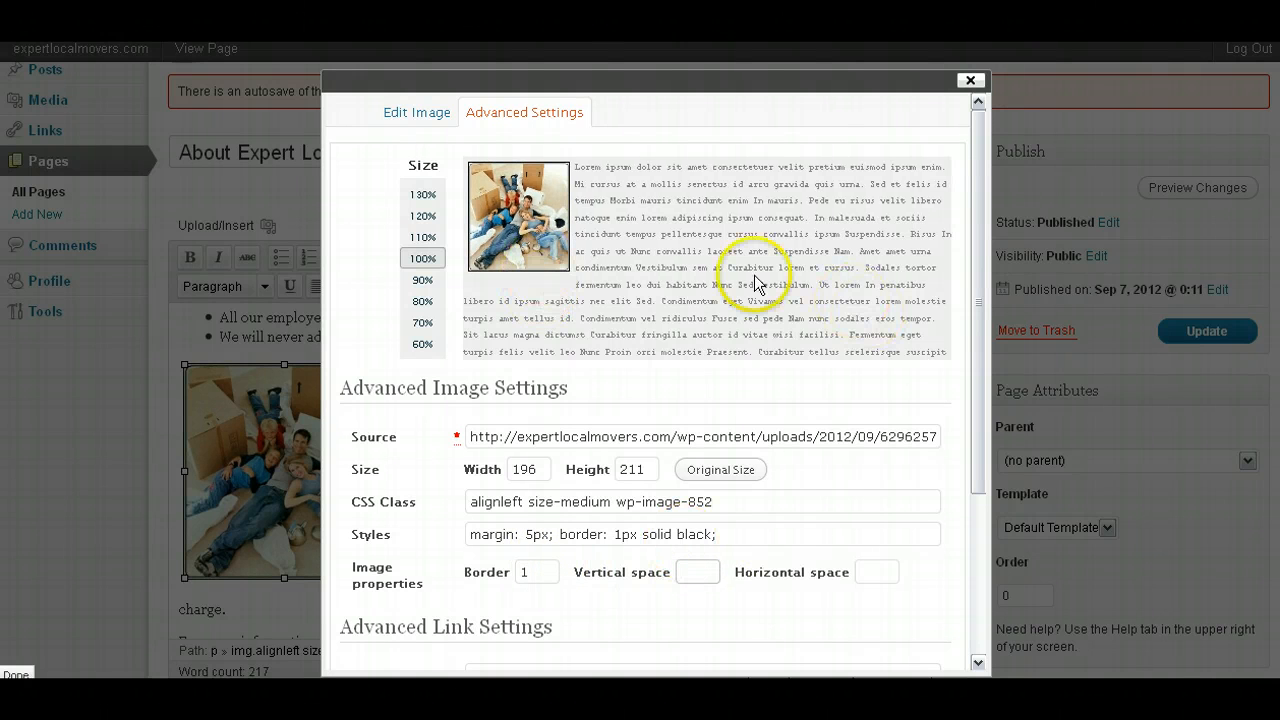
text(5)
click(870, 570)
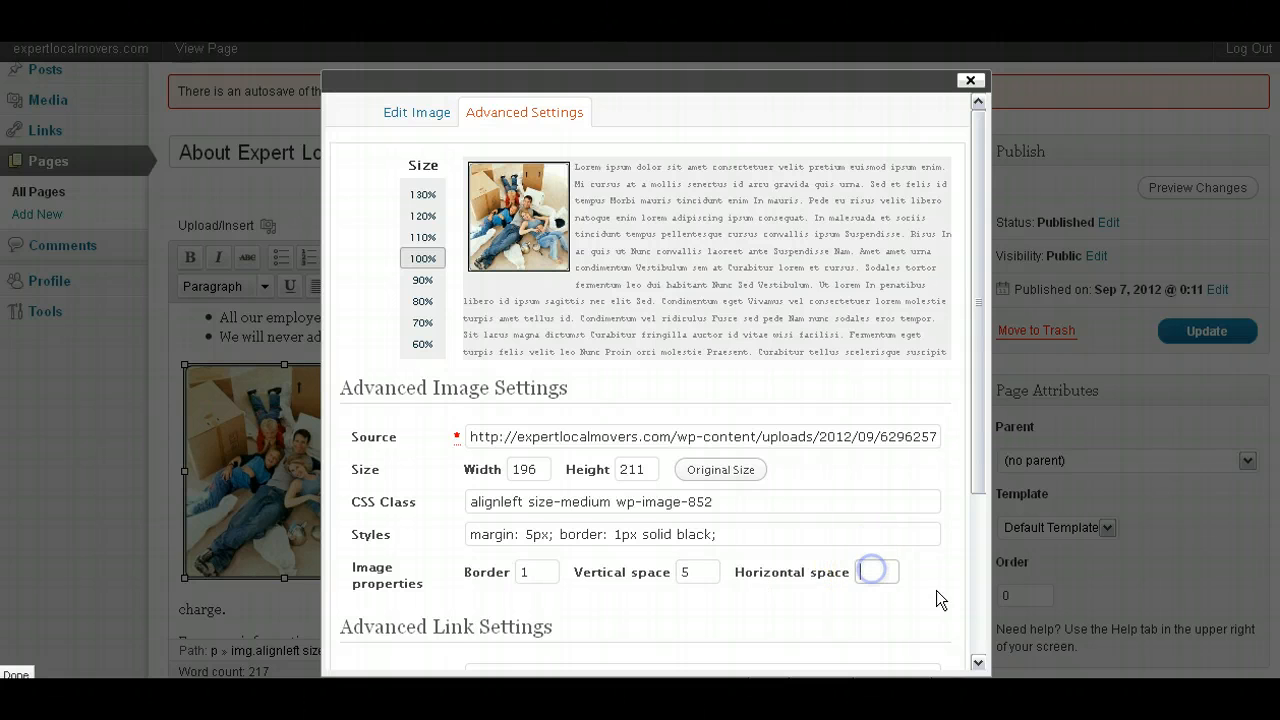
text(5)
scroll(973, 599, down, 3)
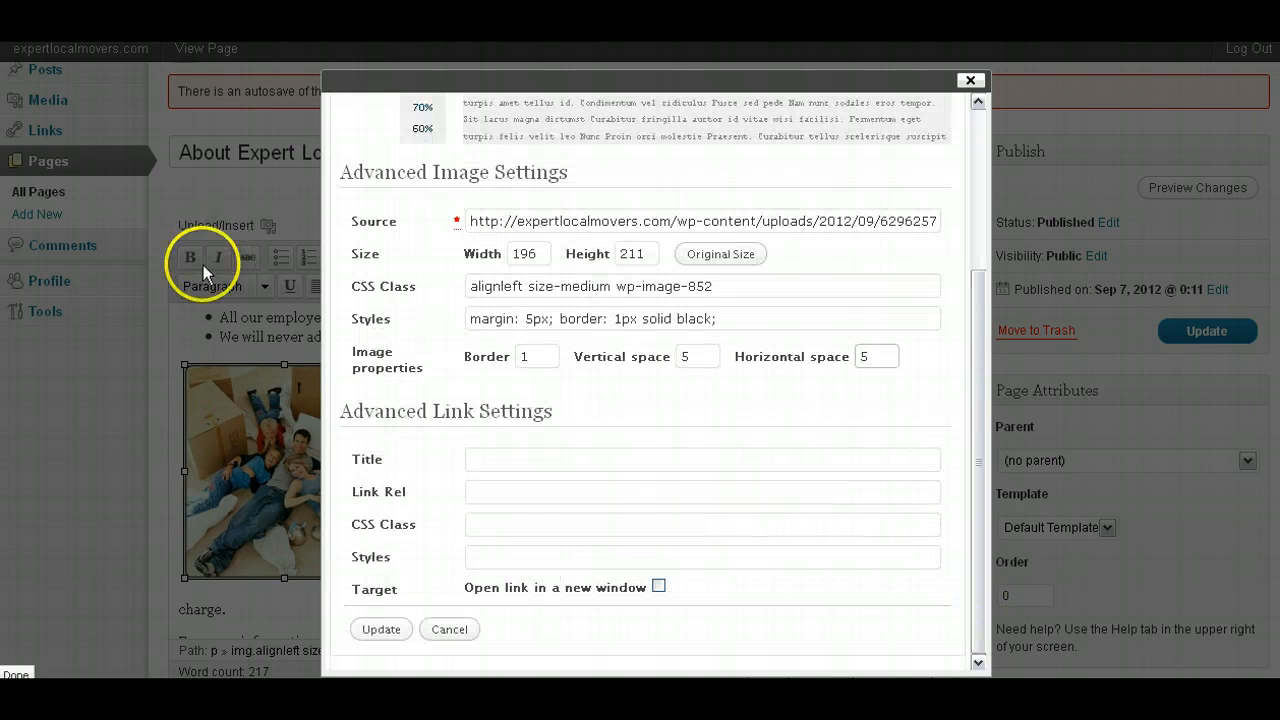
click(366, 632)
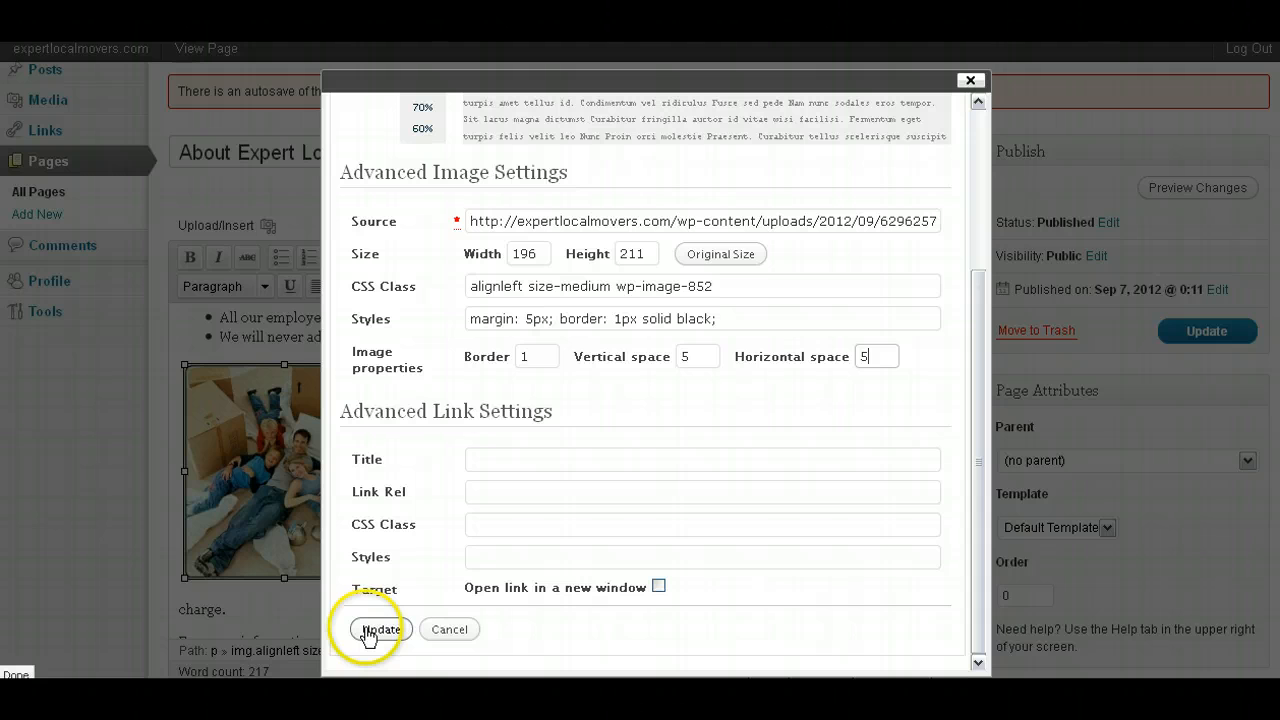
click(368, 630)
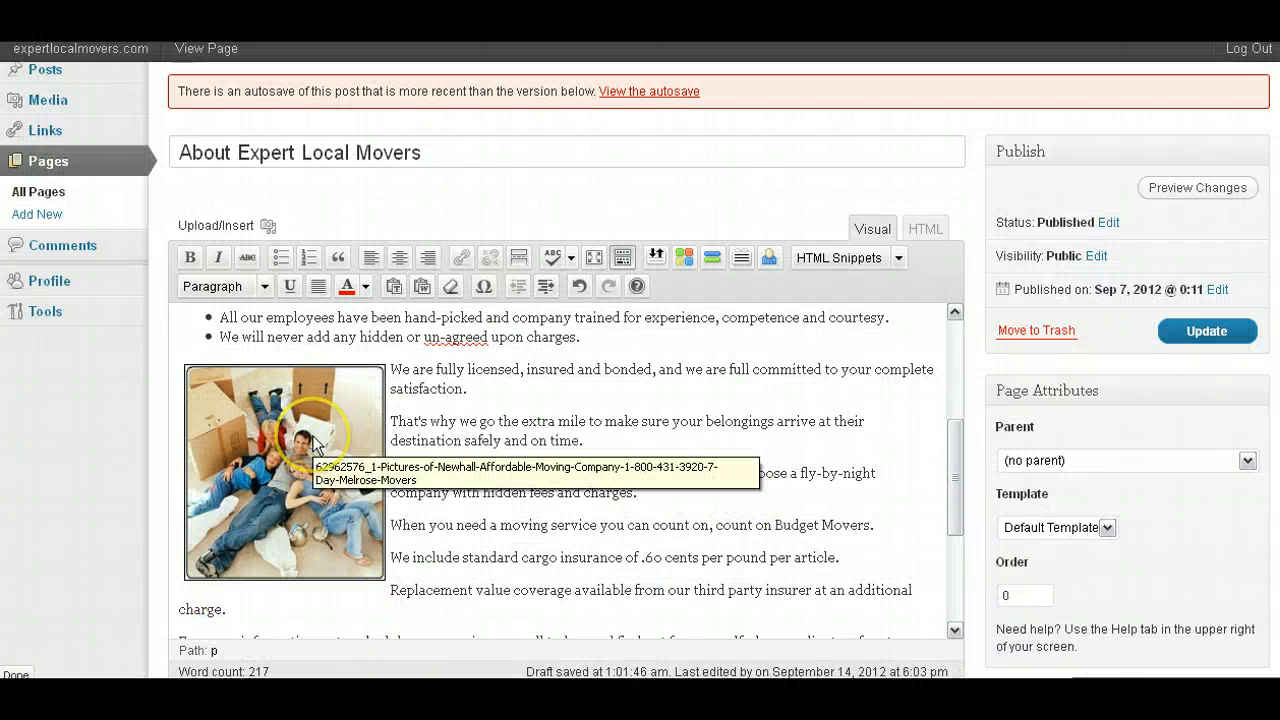
Copy the destination URL of the "Get Your Free Quote Now!" banner's link and close the link settings unchanged.
scroll(642, 447, up, 3)
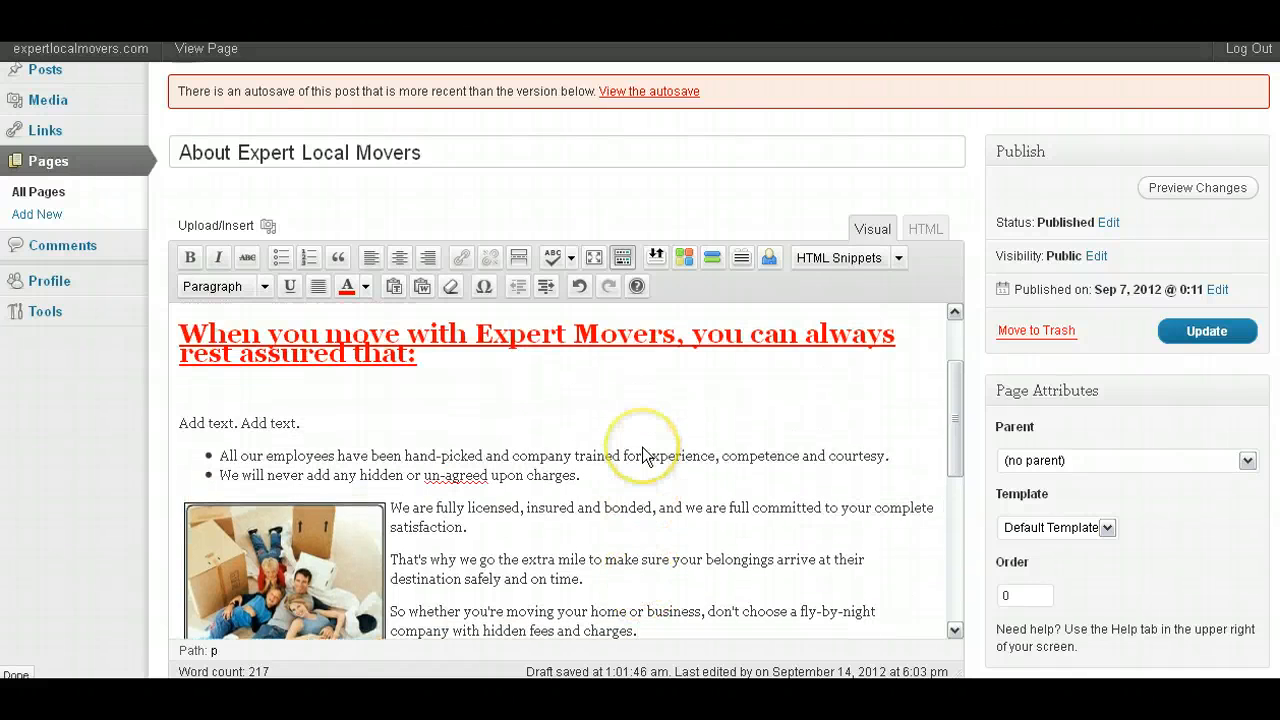
scroll(638, 451, down, 1)
scroll(638, 451, down, 3)
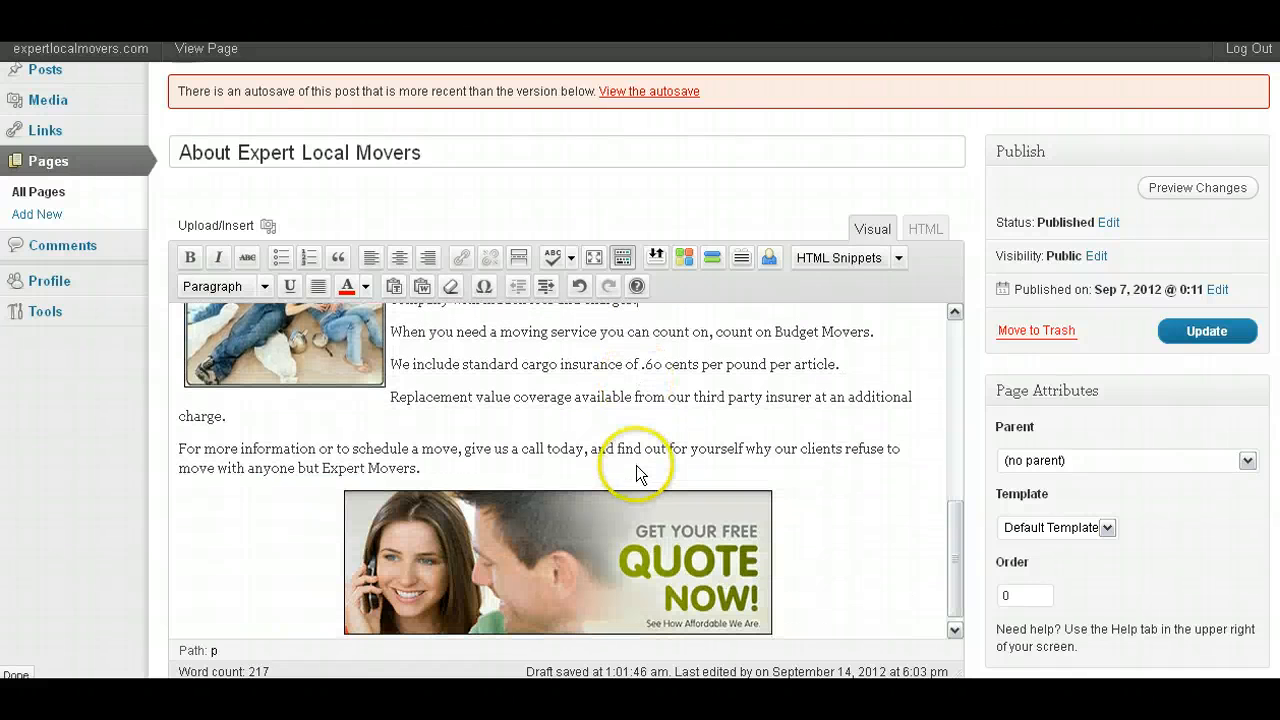
click(667, 530)
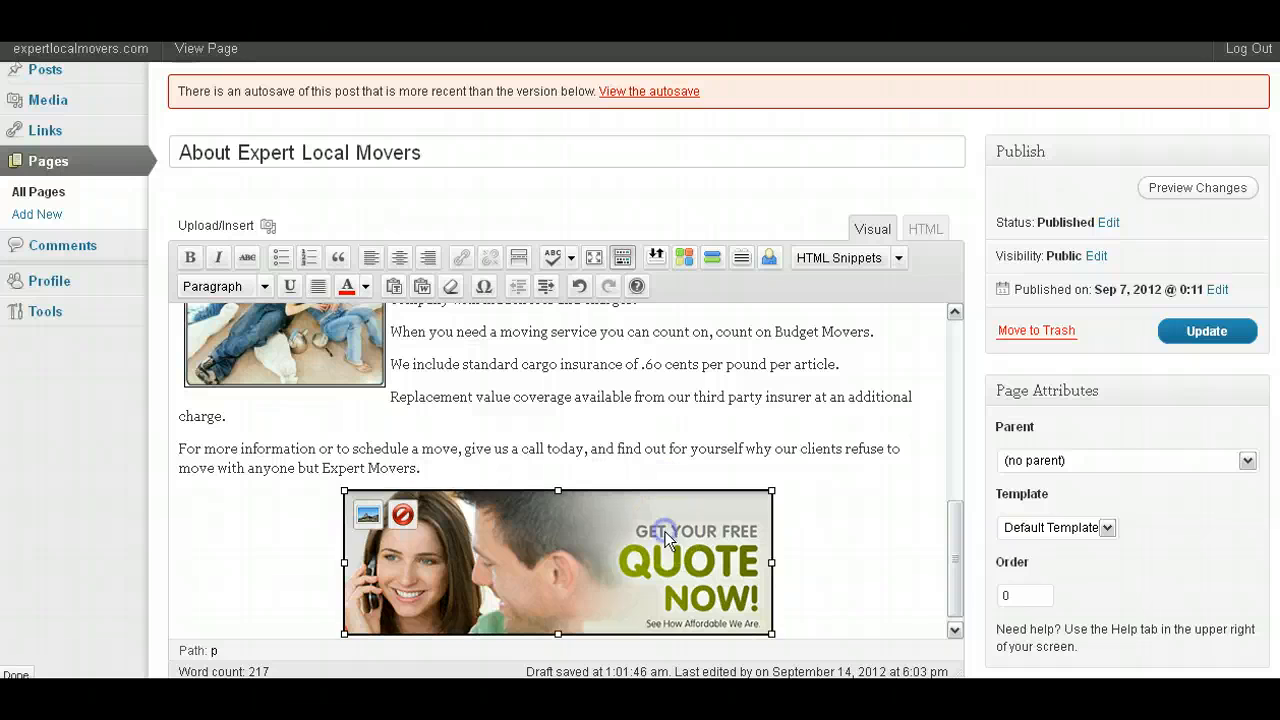
click(535, 528)
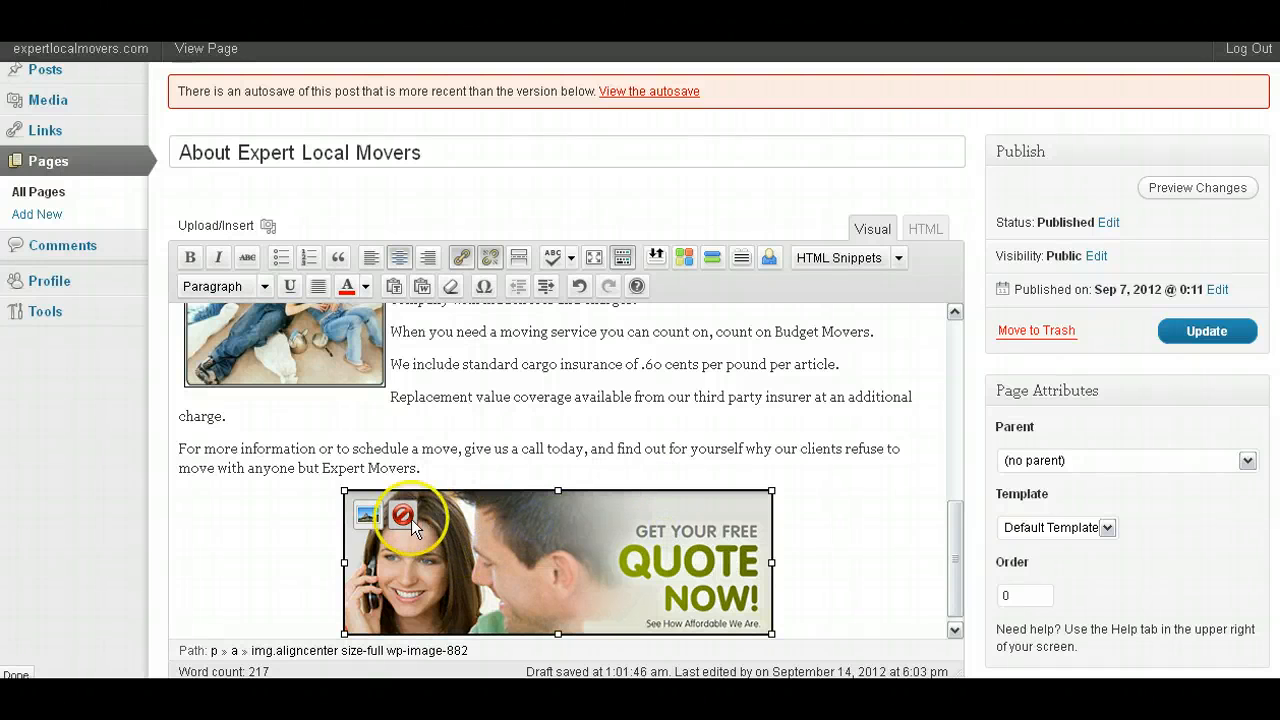
click(487, 466)
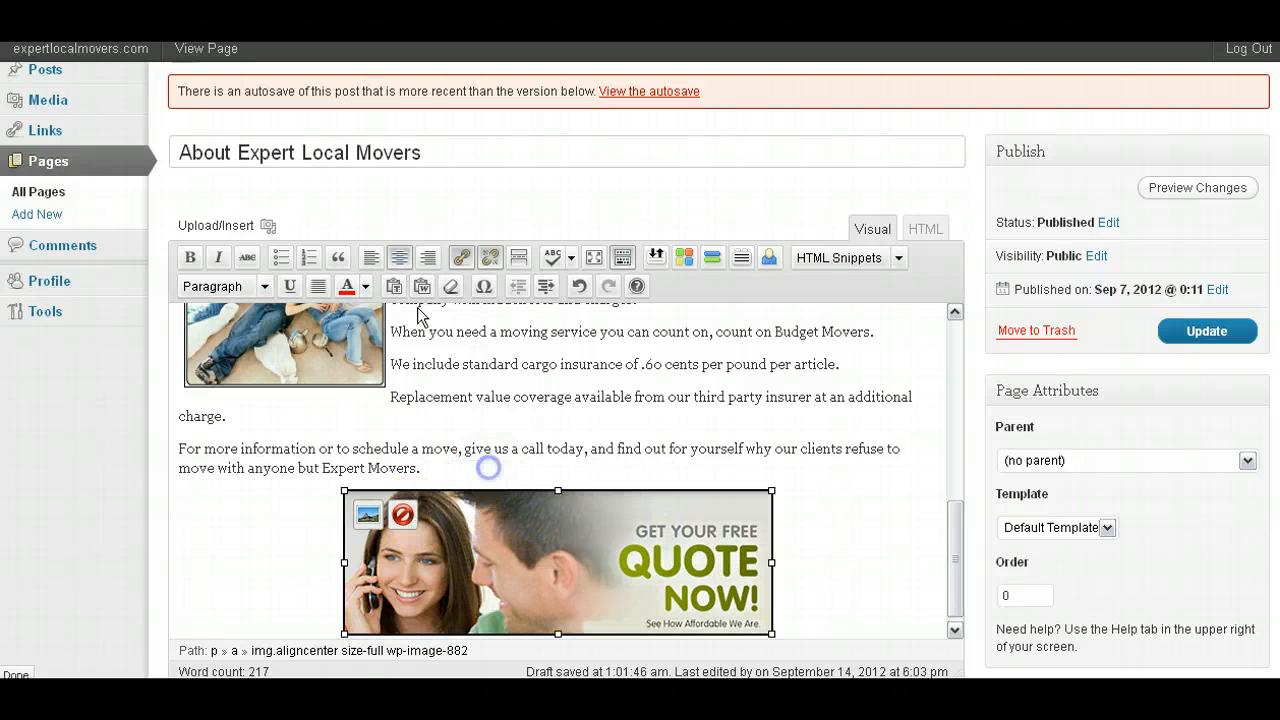
click(461, 250)
click(458, 553)
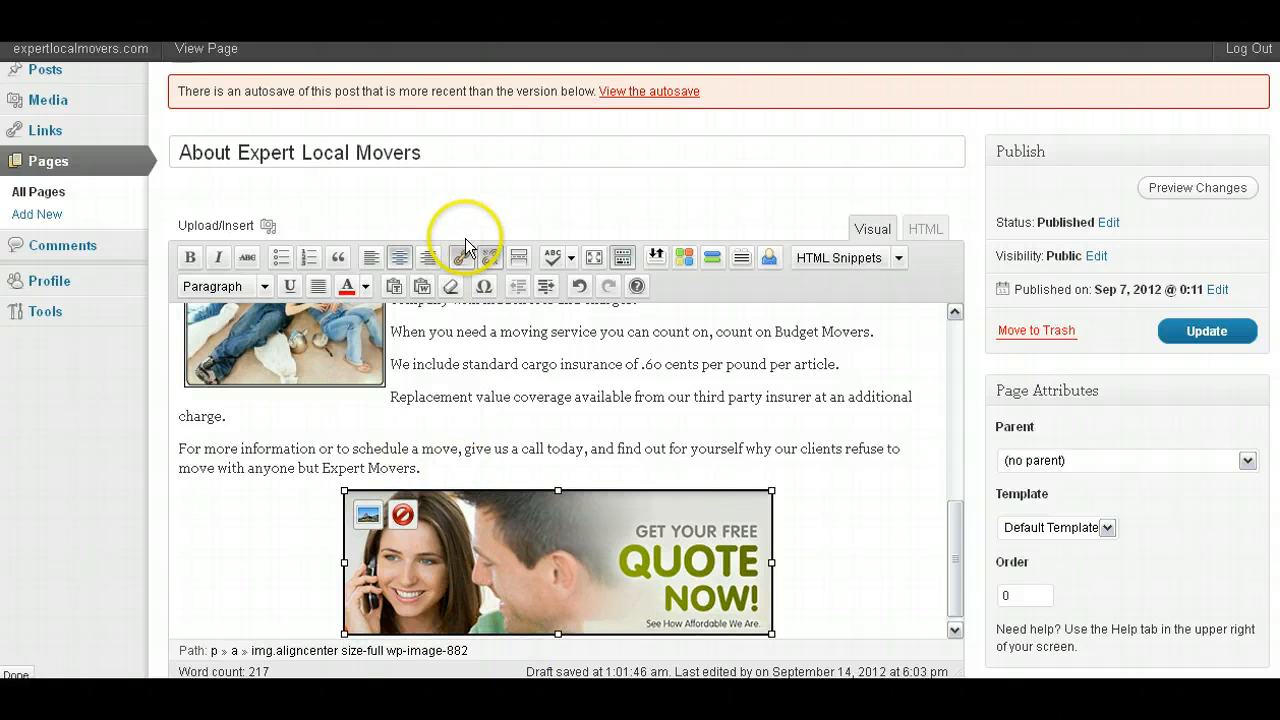
click(463, 252)
key(ctrl+c)
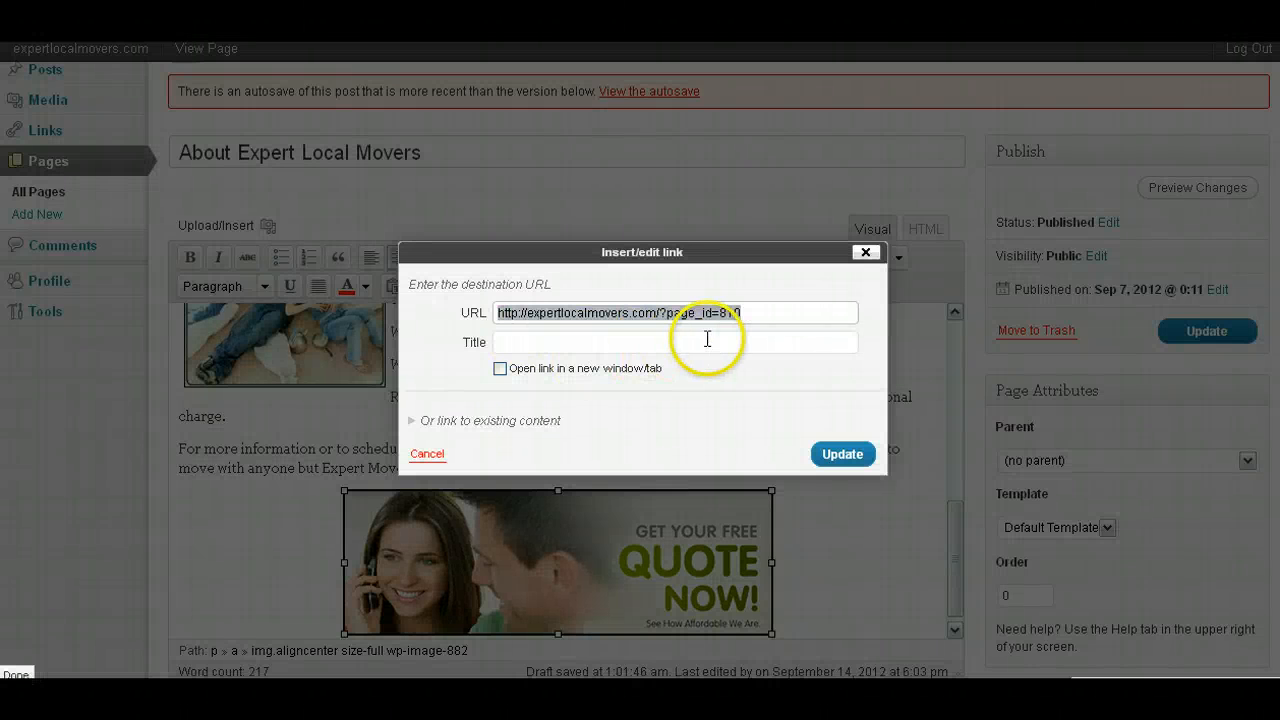
click(865, 254)
Delete the "Get Your Free Quote Now!" banner and center the empty line below the last paragraph.
click(645, 575)
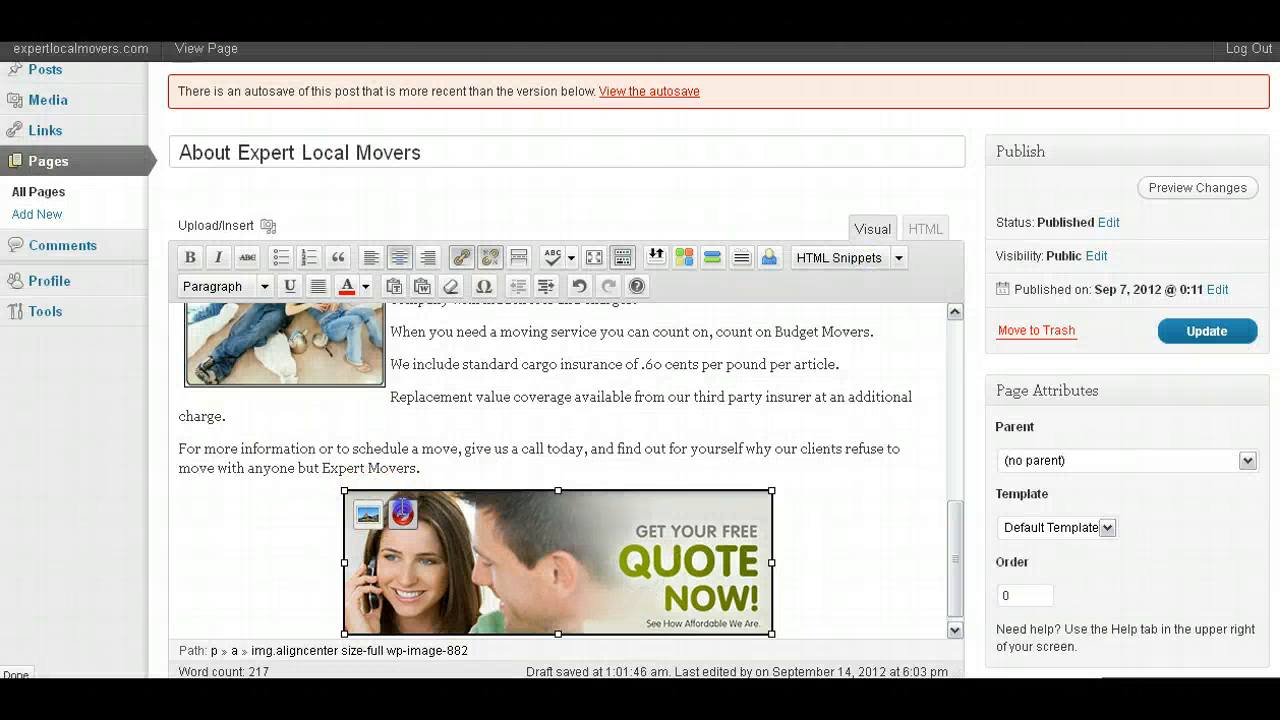
click(402, 512)
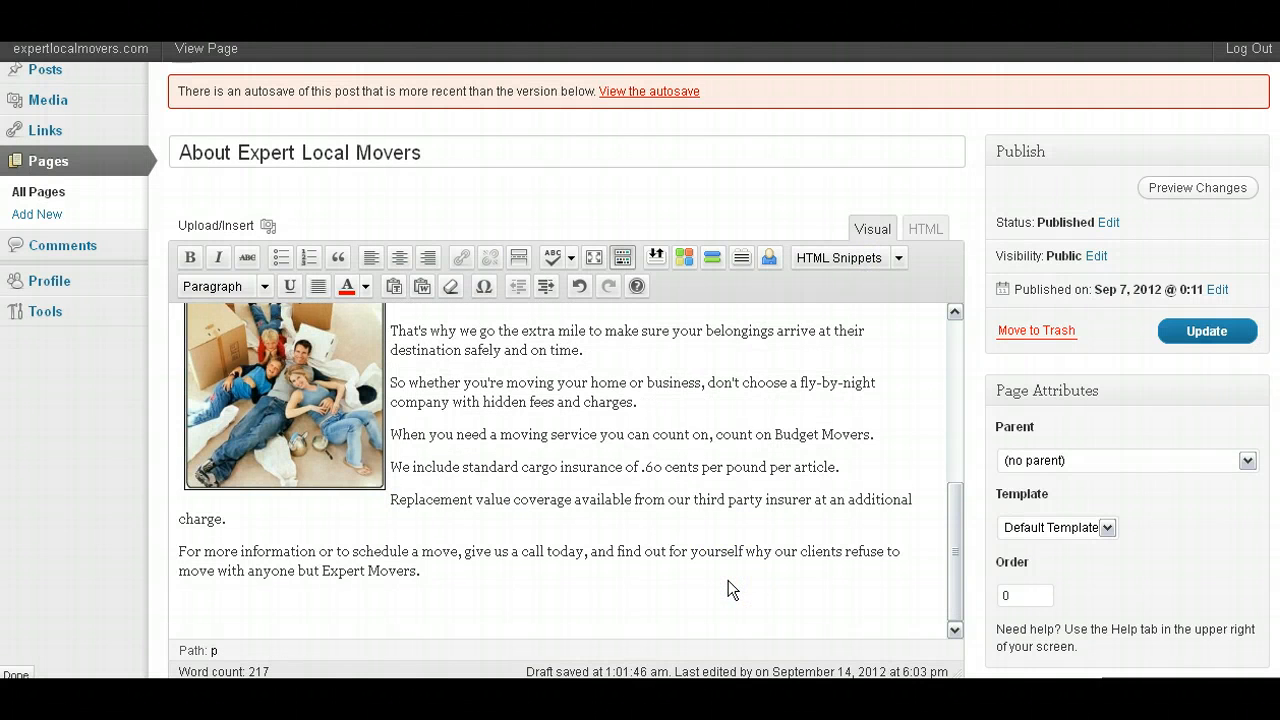
key(BackSpace)
key(Return)
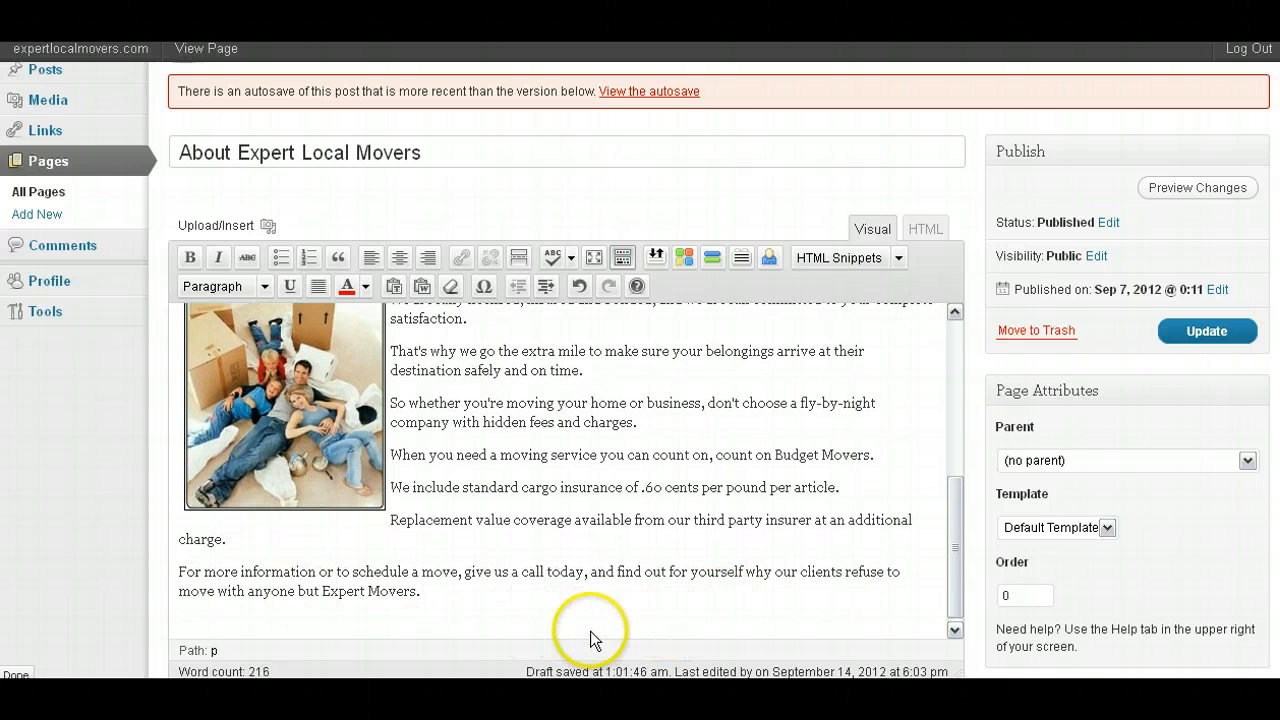
click(405, 268)
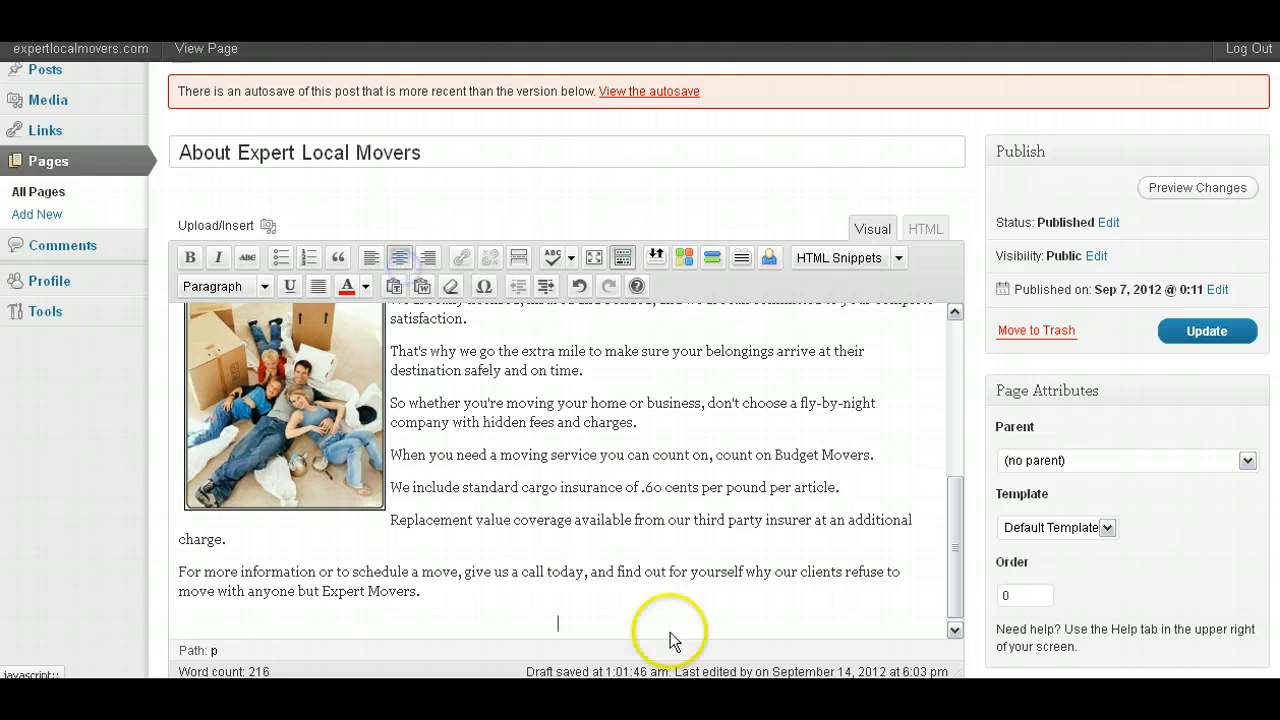
Upload the image bottombanner.jpg from the computer to the page's media.
click(268, 226)
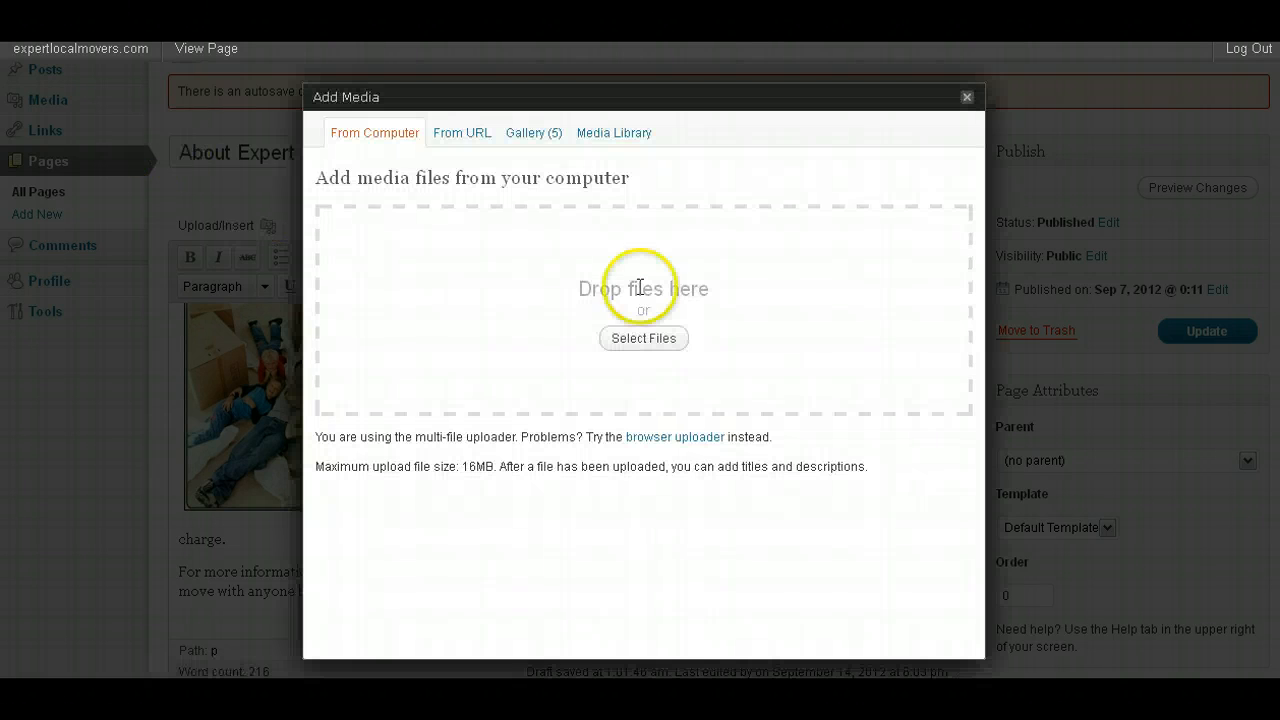
click(645, 339)
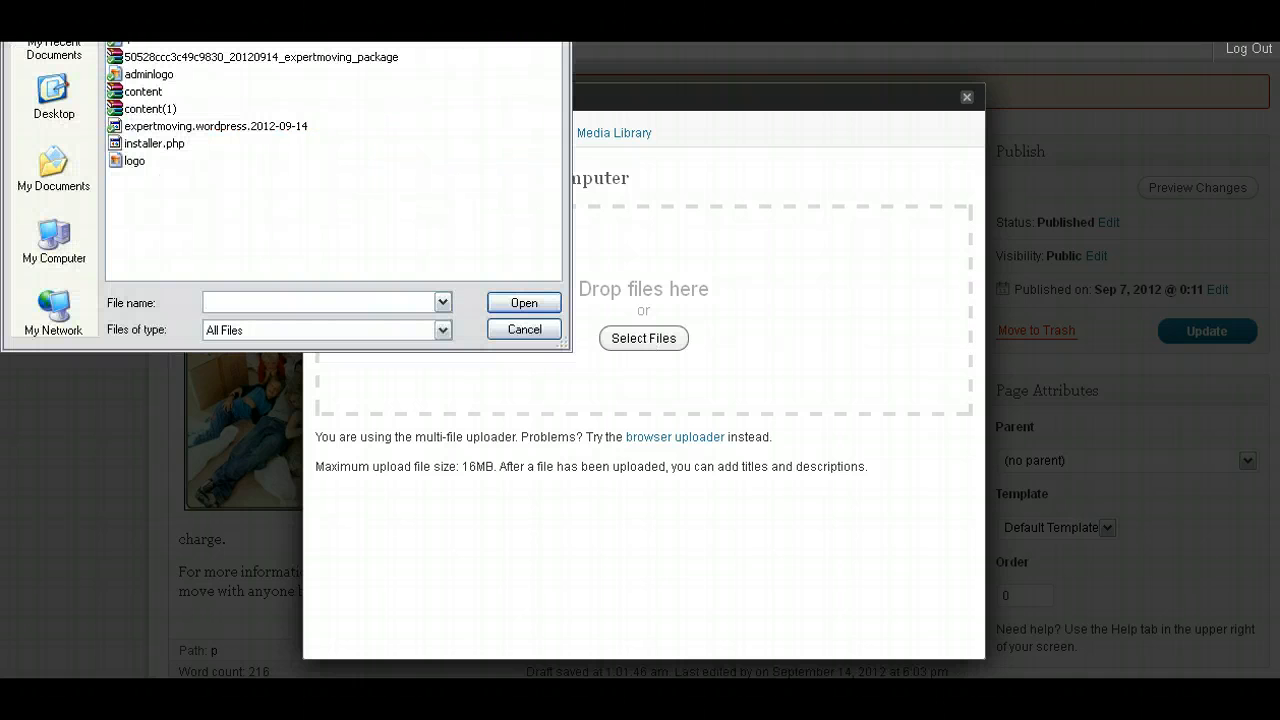
drag(434, 1, 618, 108)
click(606, 139)
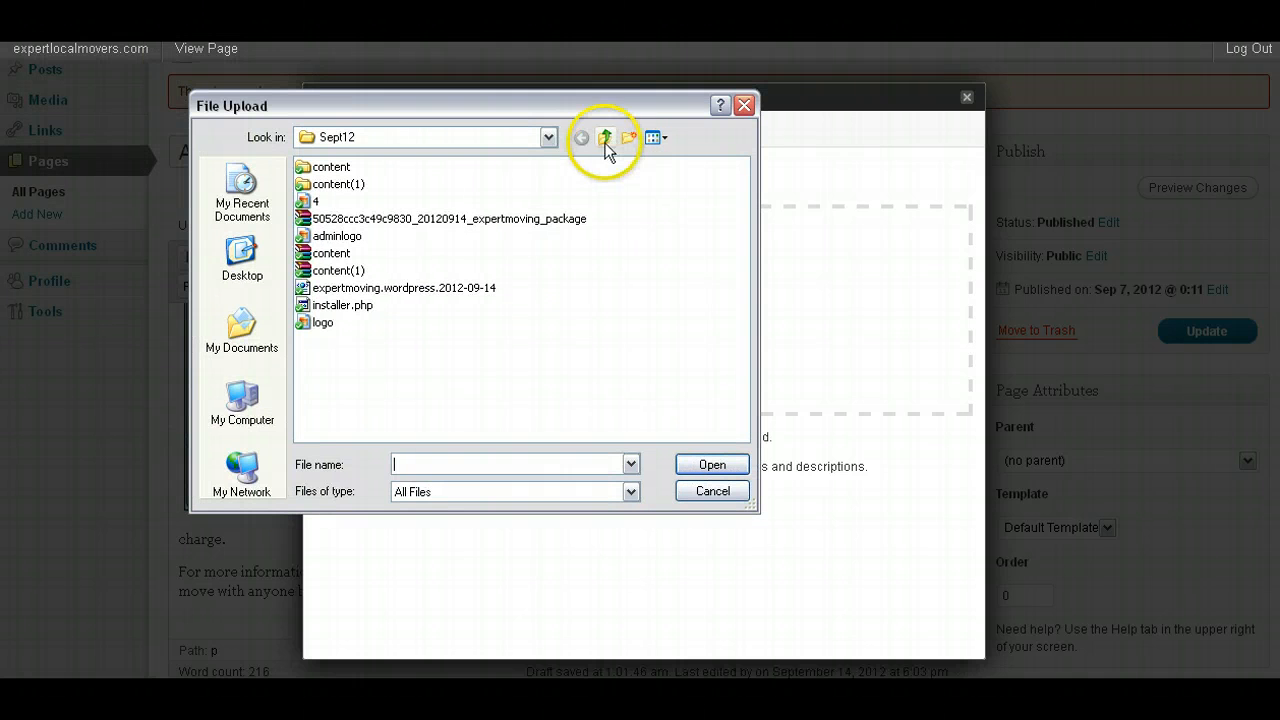
double_click(340, 167)
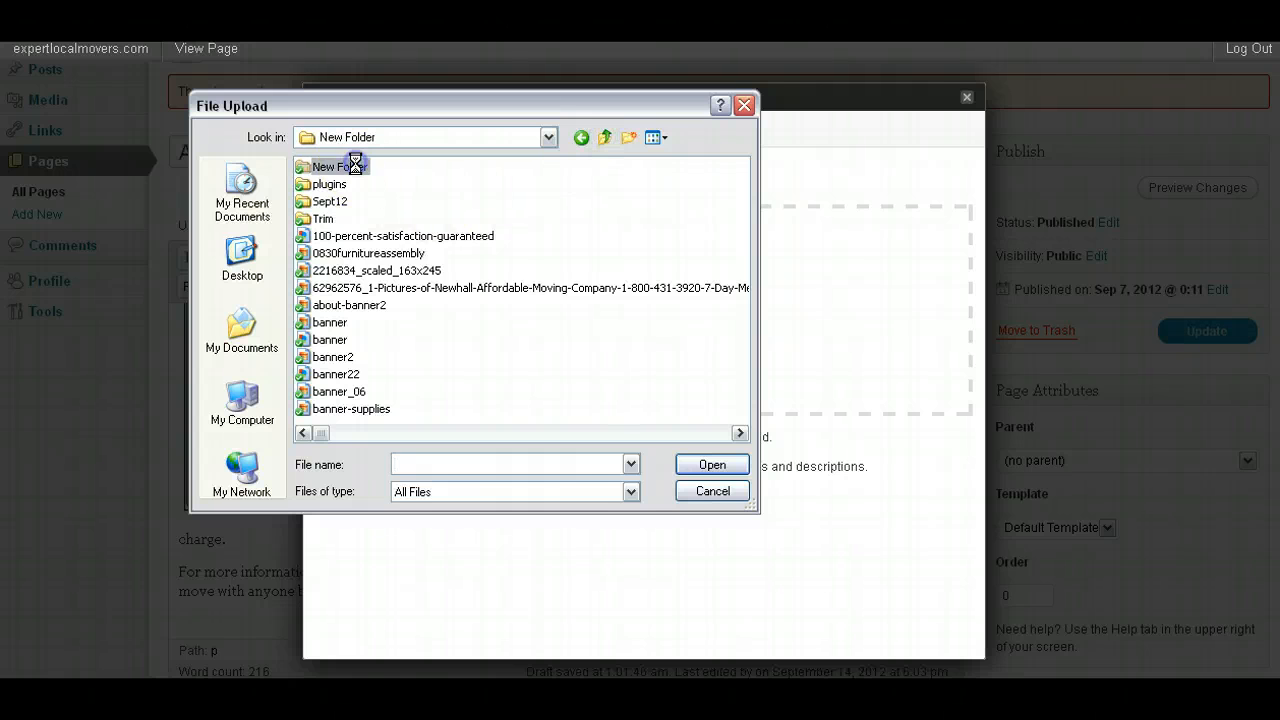
double_click(350, 168)
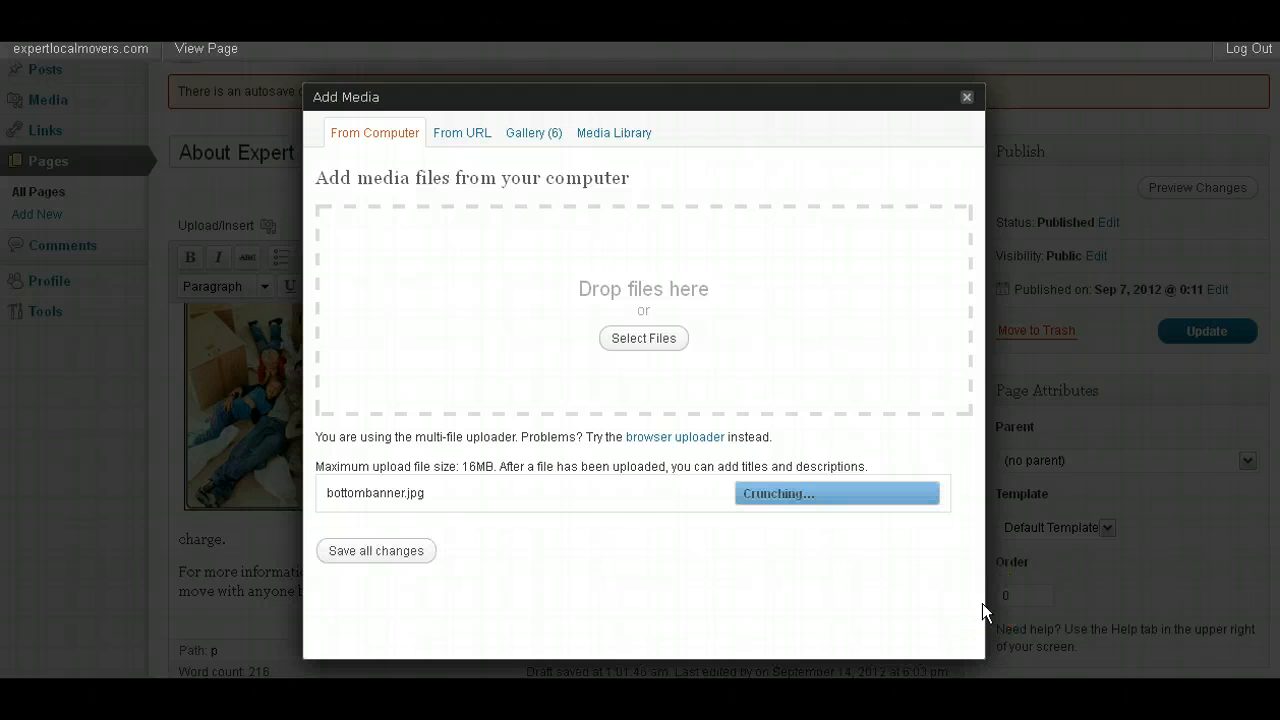
Set the alignment of the uploaded bottombanner image to Center.
click(982, 603)
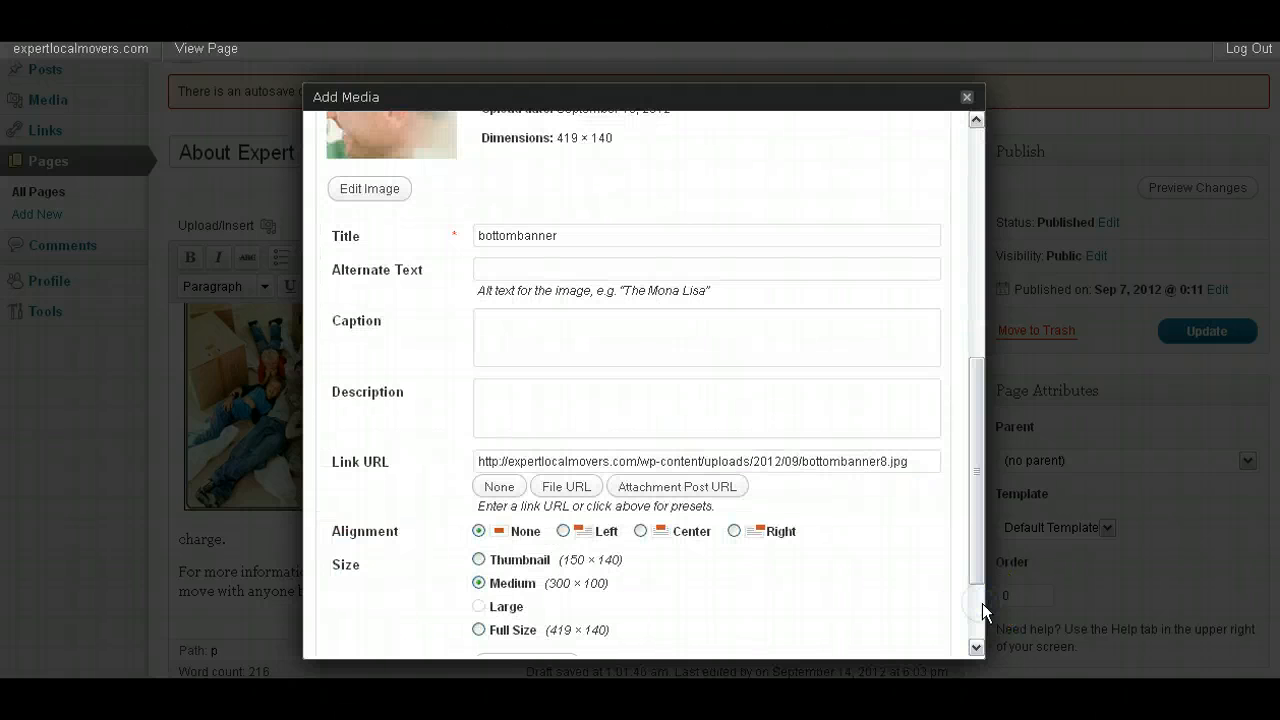
click(982, 566)
drag(982, 562, 972, 638)
click(598, 418)
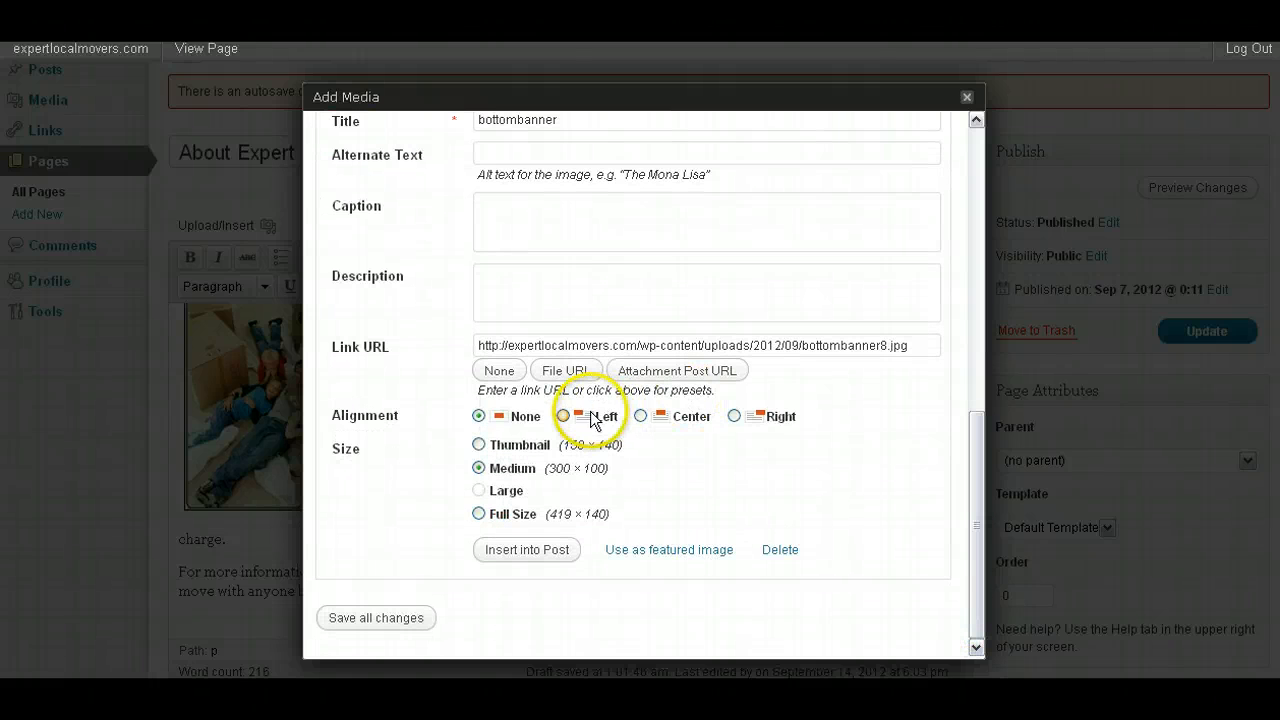
click(660, 422)
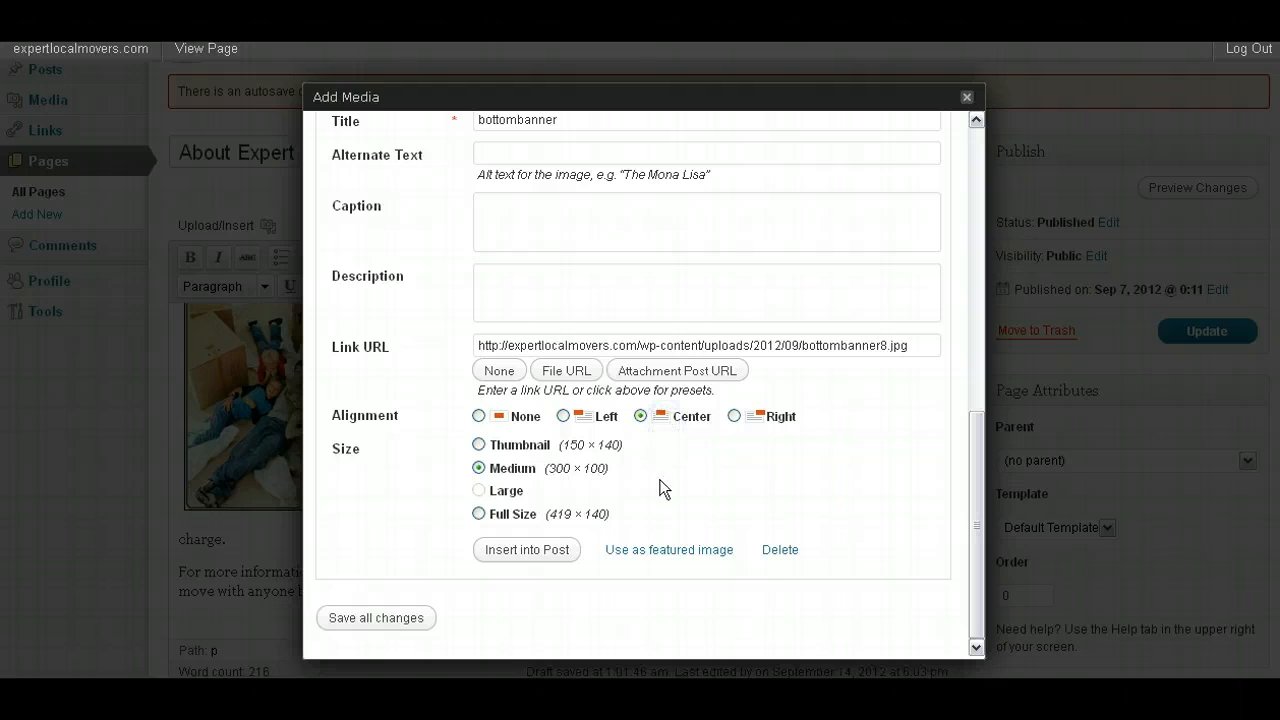
triple_click(549, 343)
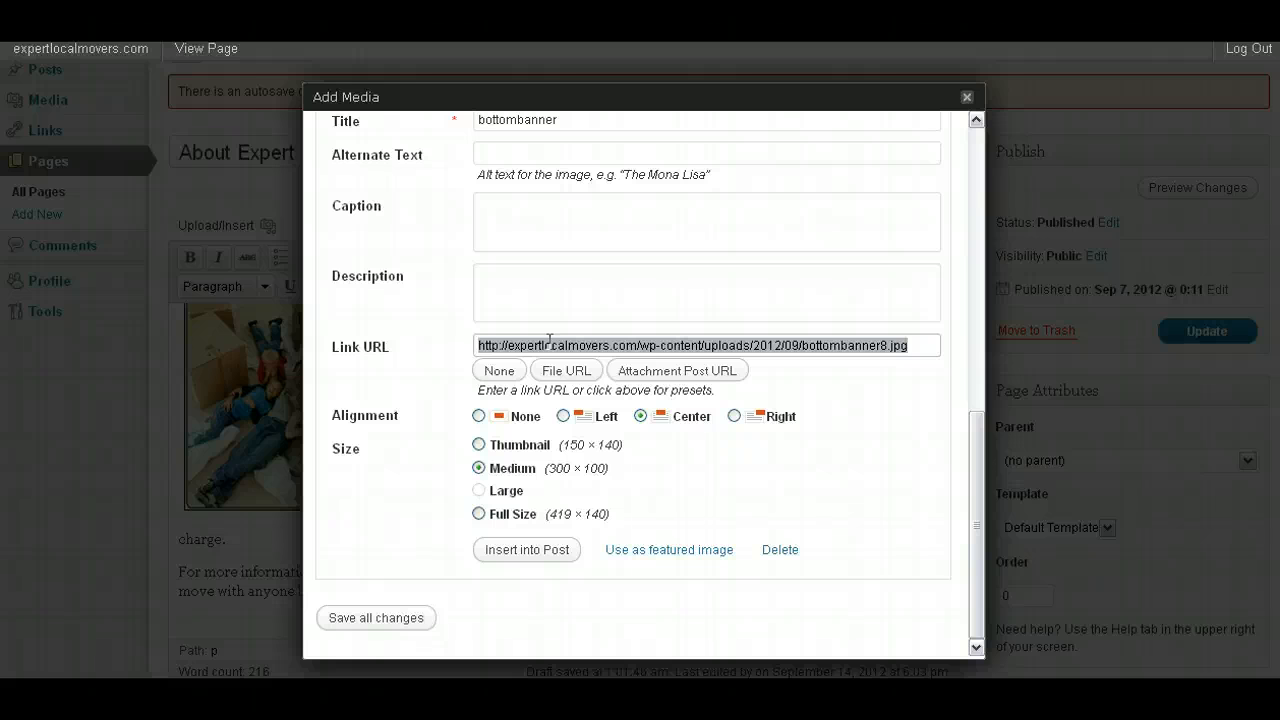
key(ctrl+v)
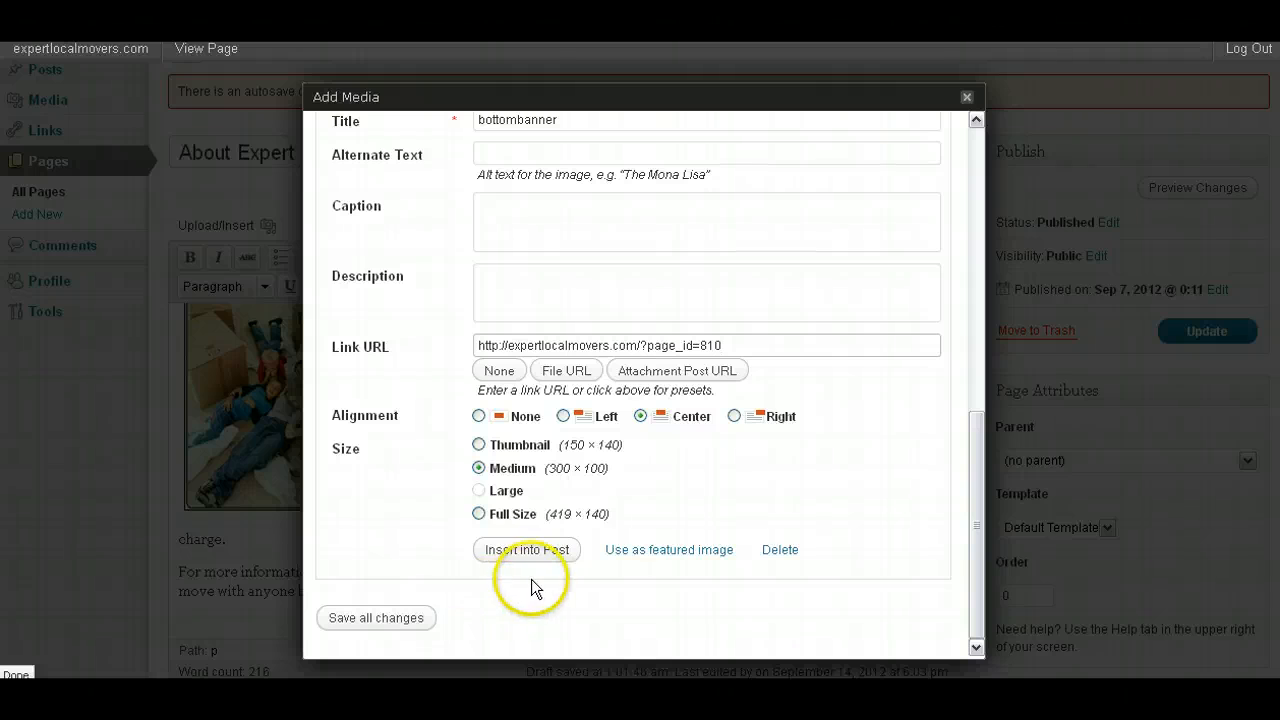
click(479, 514)
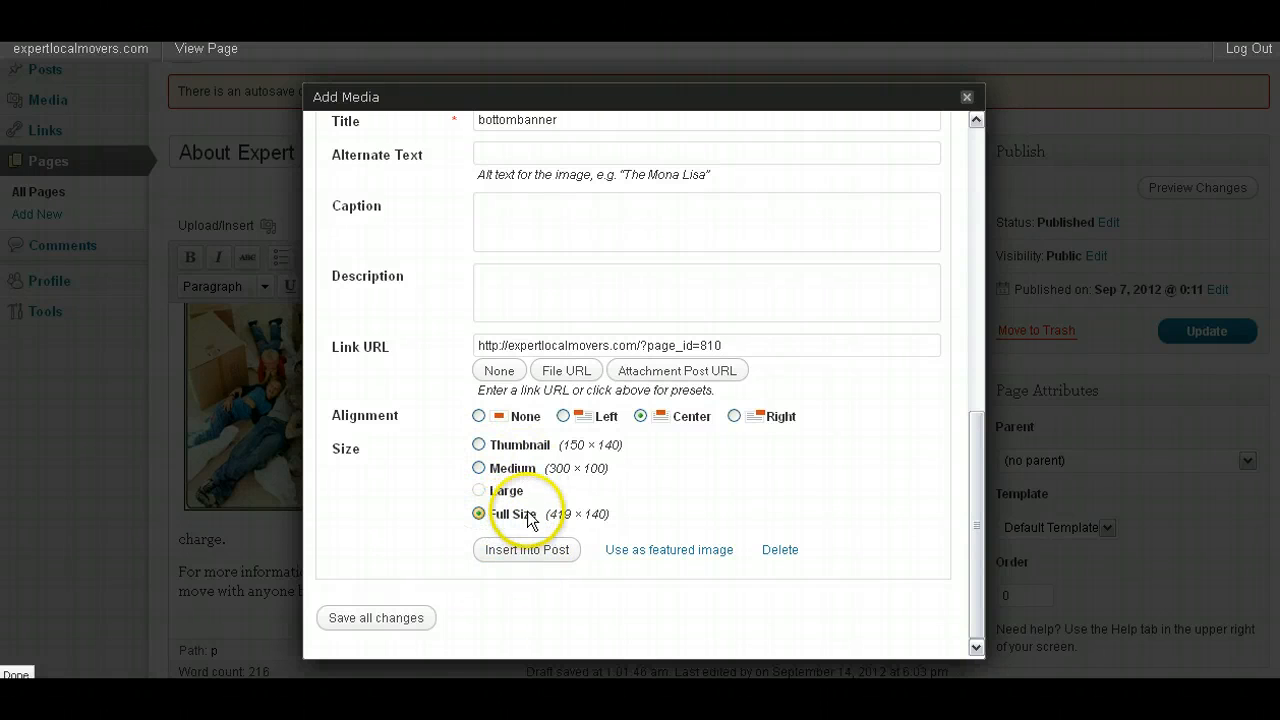
click(479, 468)
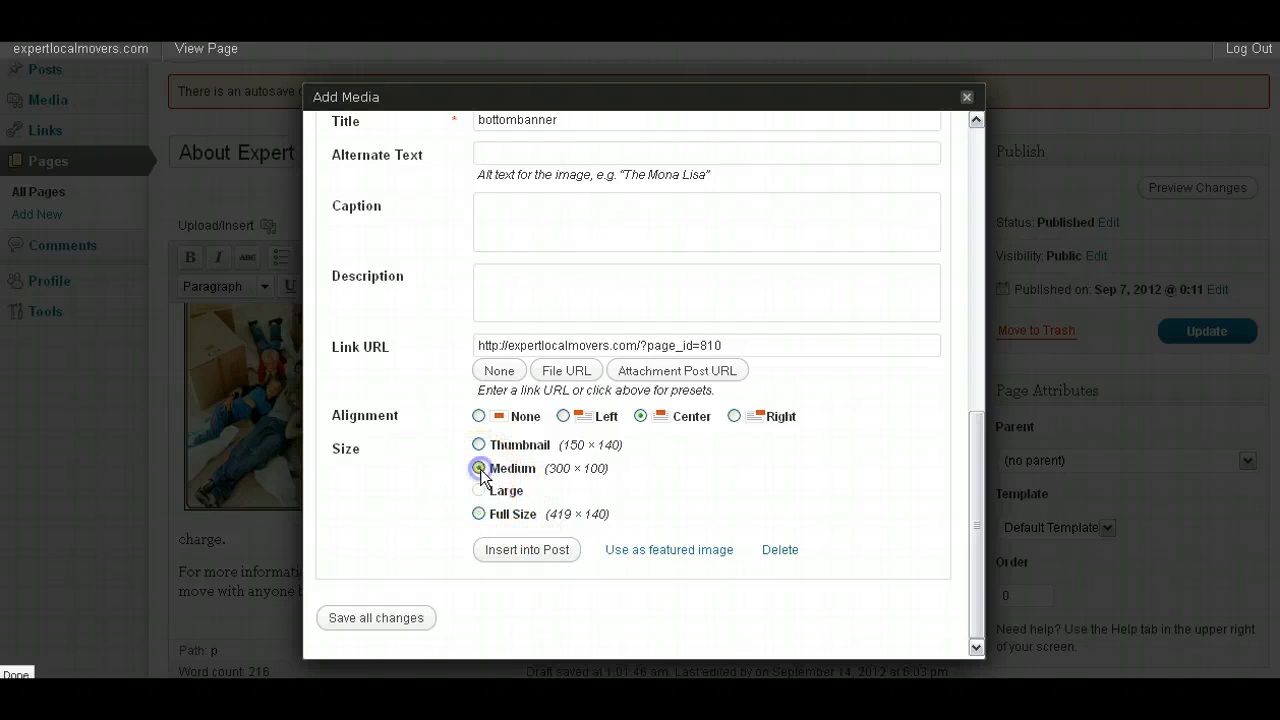
Insert the bottombanner image into the page and set its border to 1 in its advanced image settings.
click(501, 552)
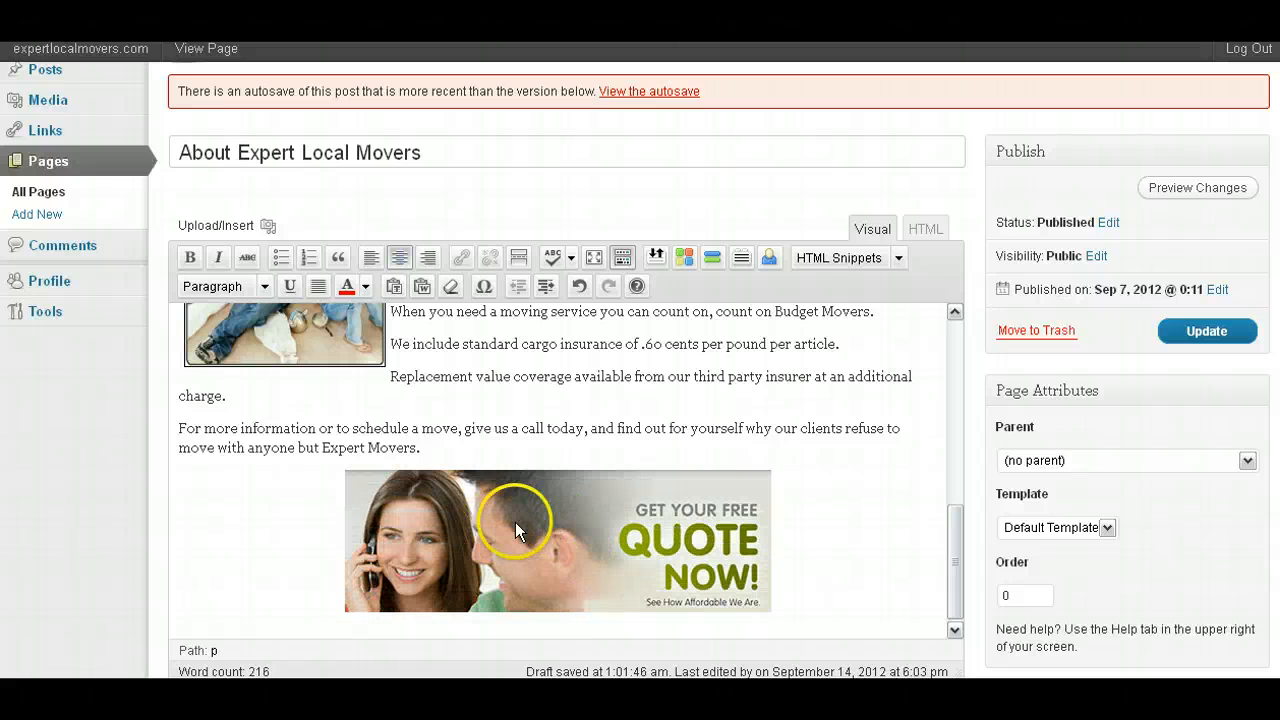
click(559, 547)
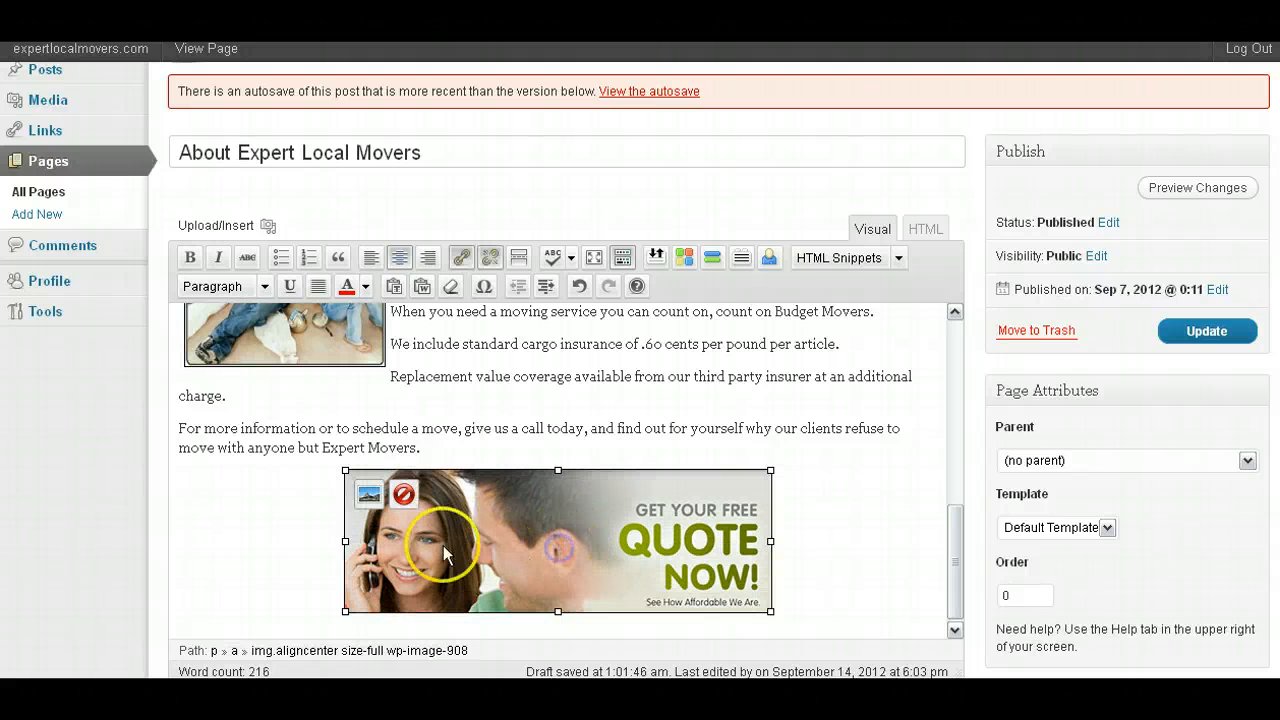
click(369, 494)
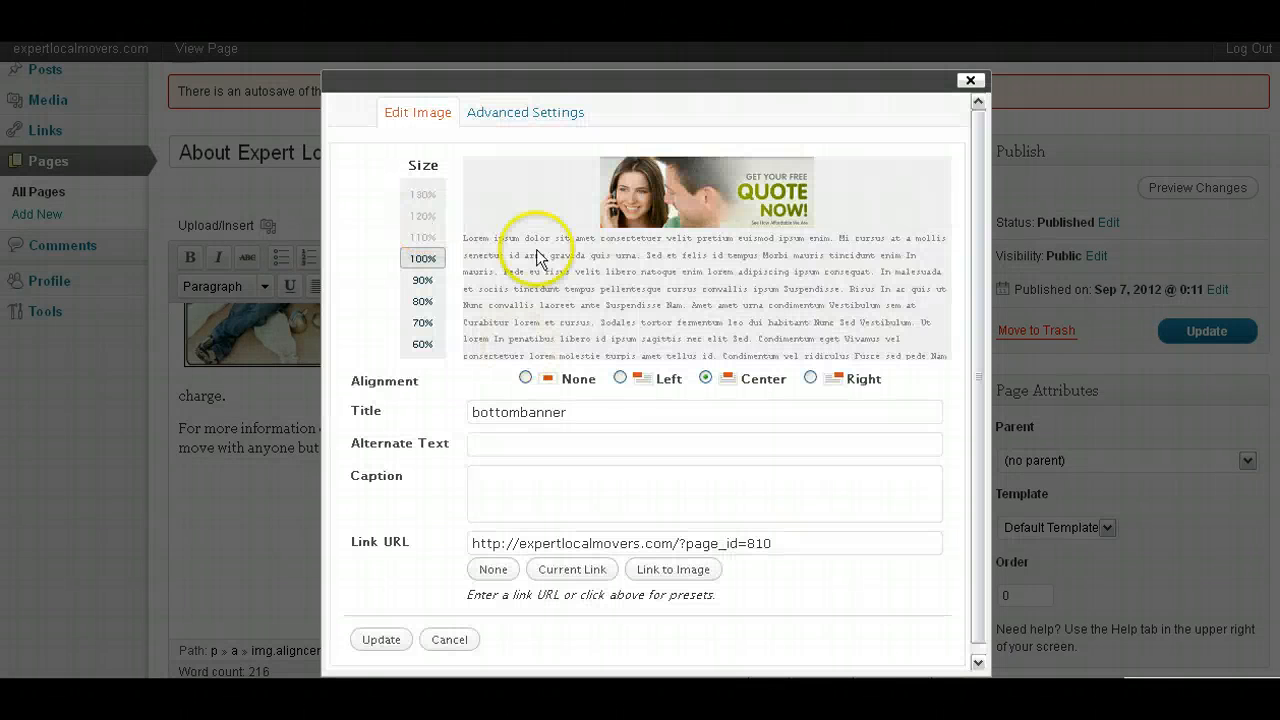
click(487, 112)
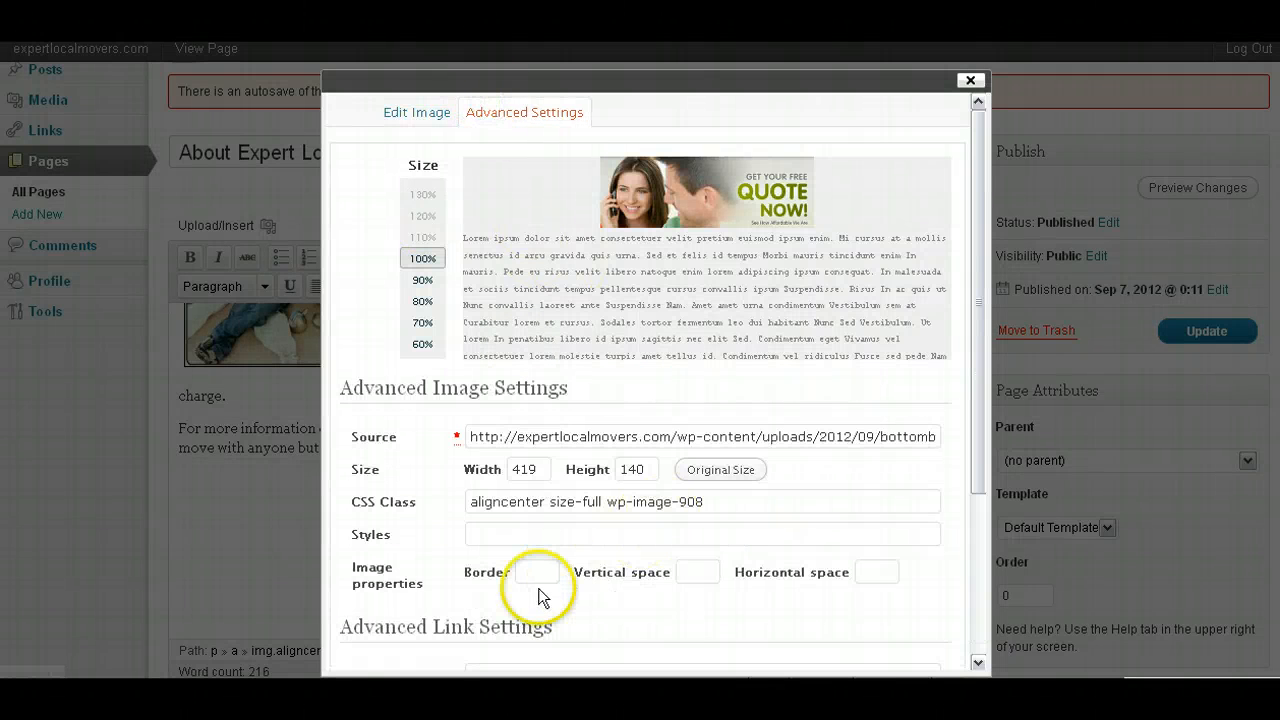
click(539, 578)
text(1)
click(971, 605)
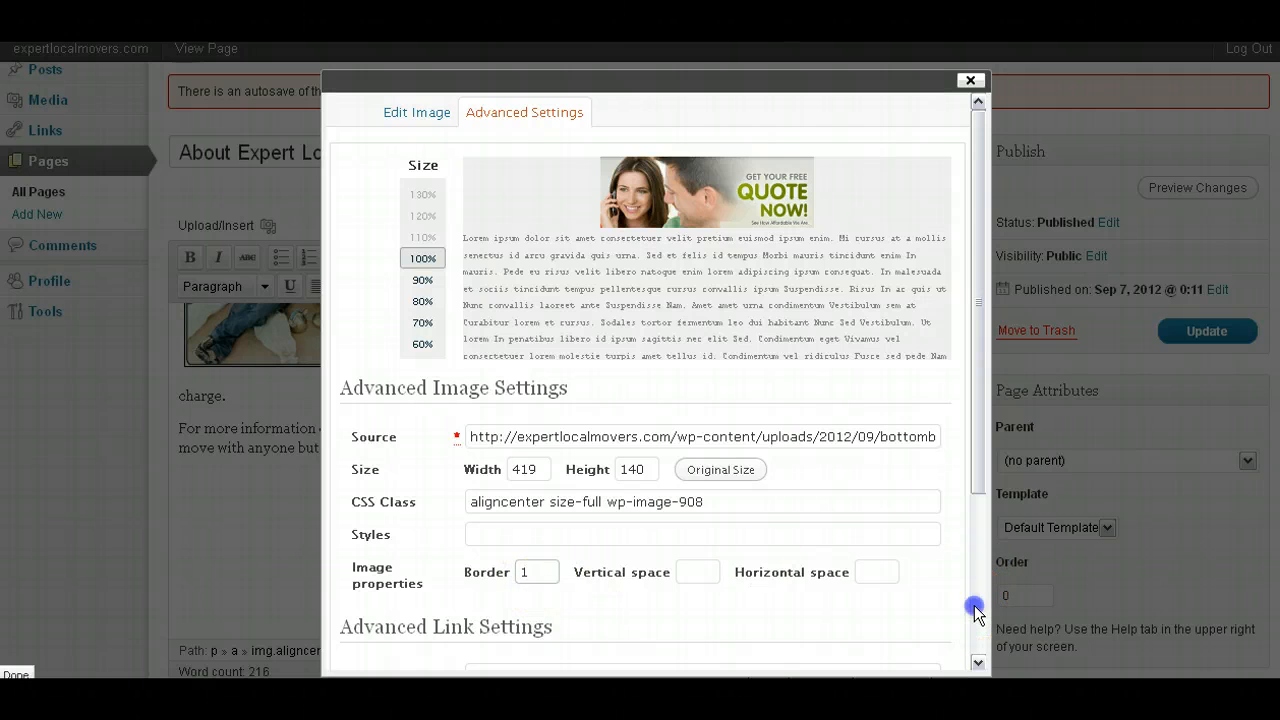
click(378, 630)
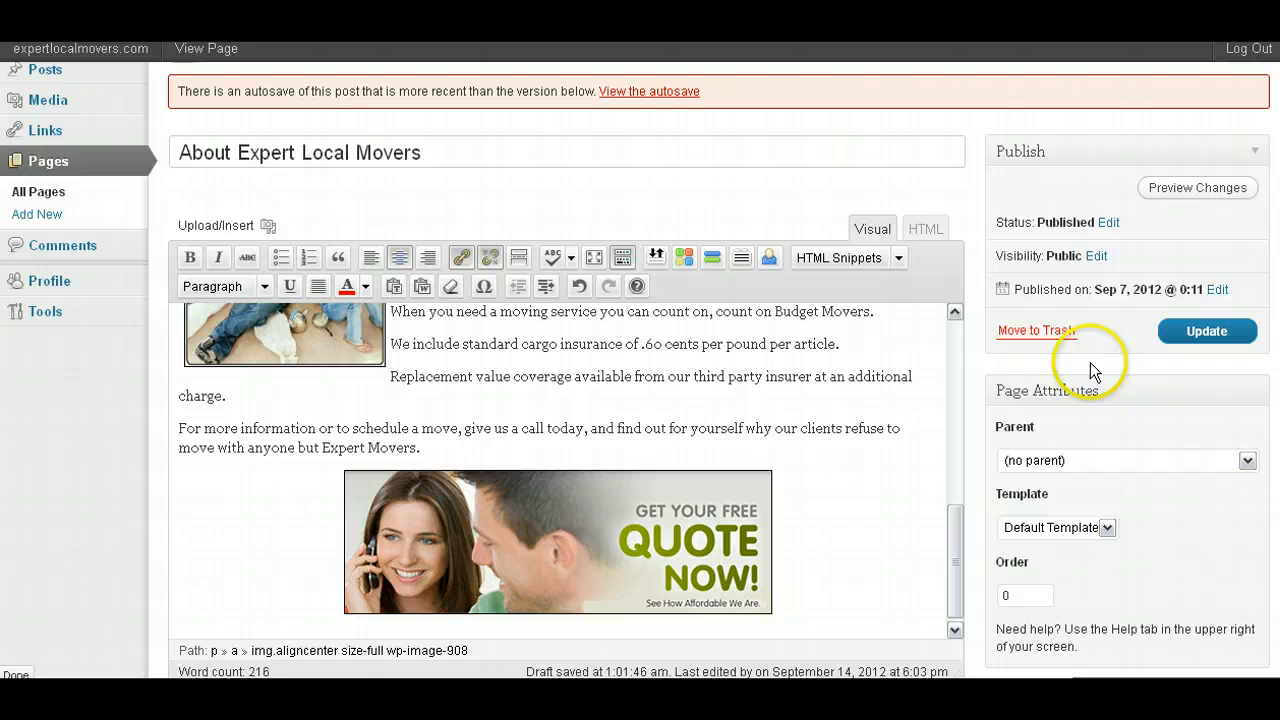
Update the page and review the published About Expert Local Movers page from the heading down to the quote banner.
click(1200, 334)
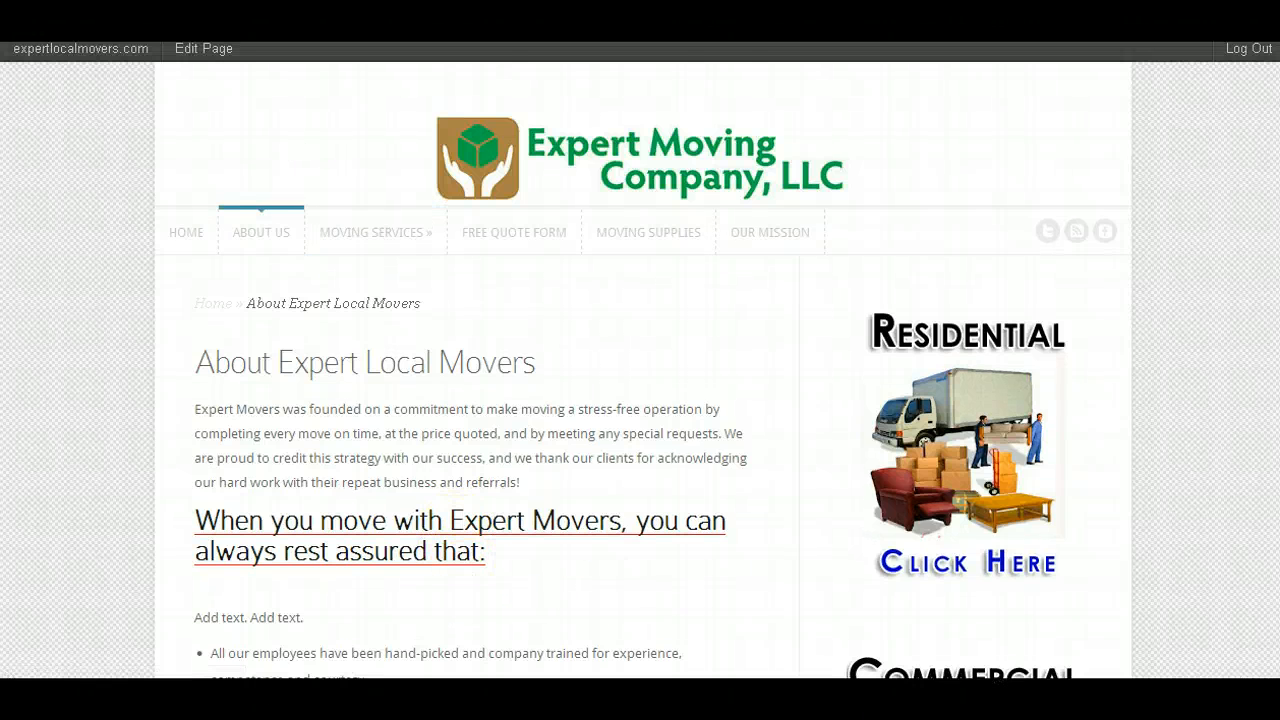
scroll(591, 591, down, 2)
drag(303, 406, 194, 306)
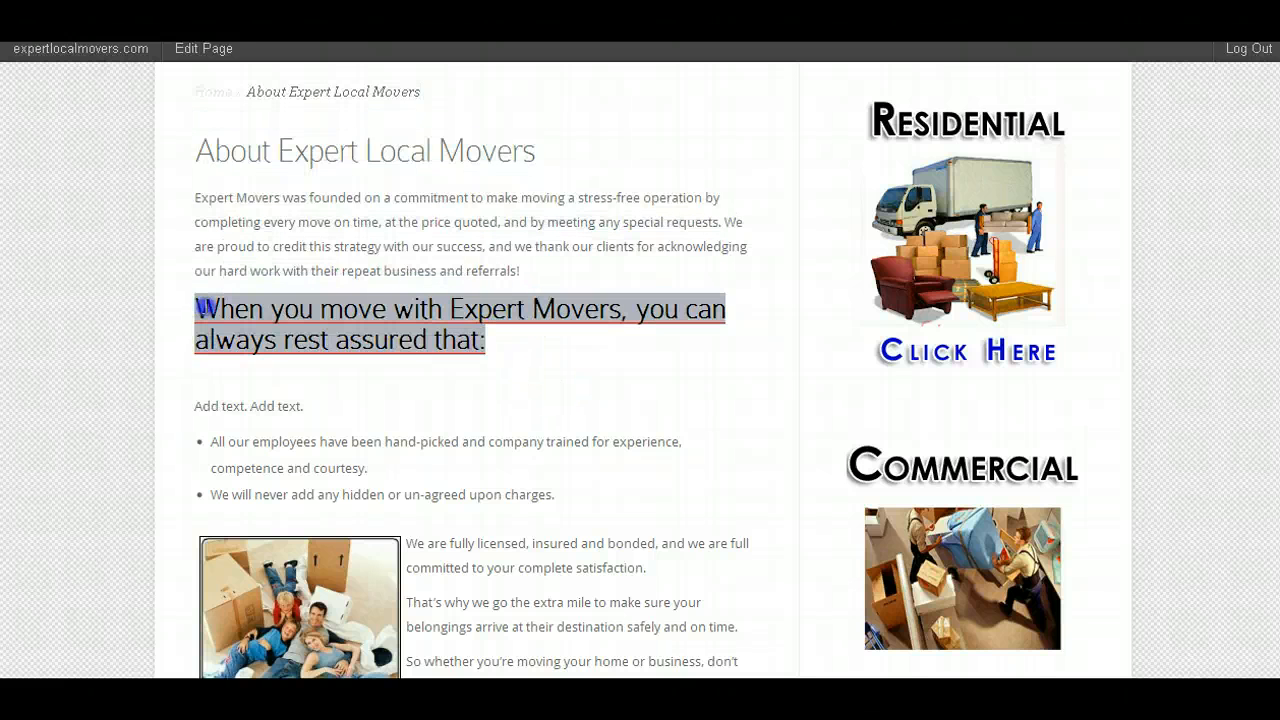
scroll(452, 428, down, 2)
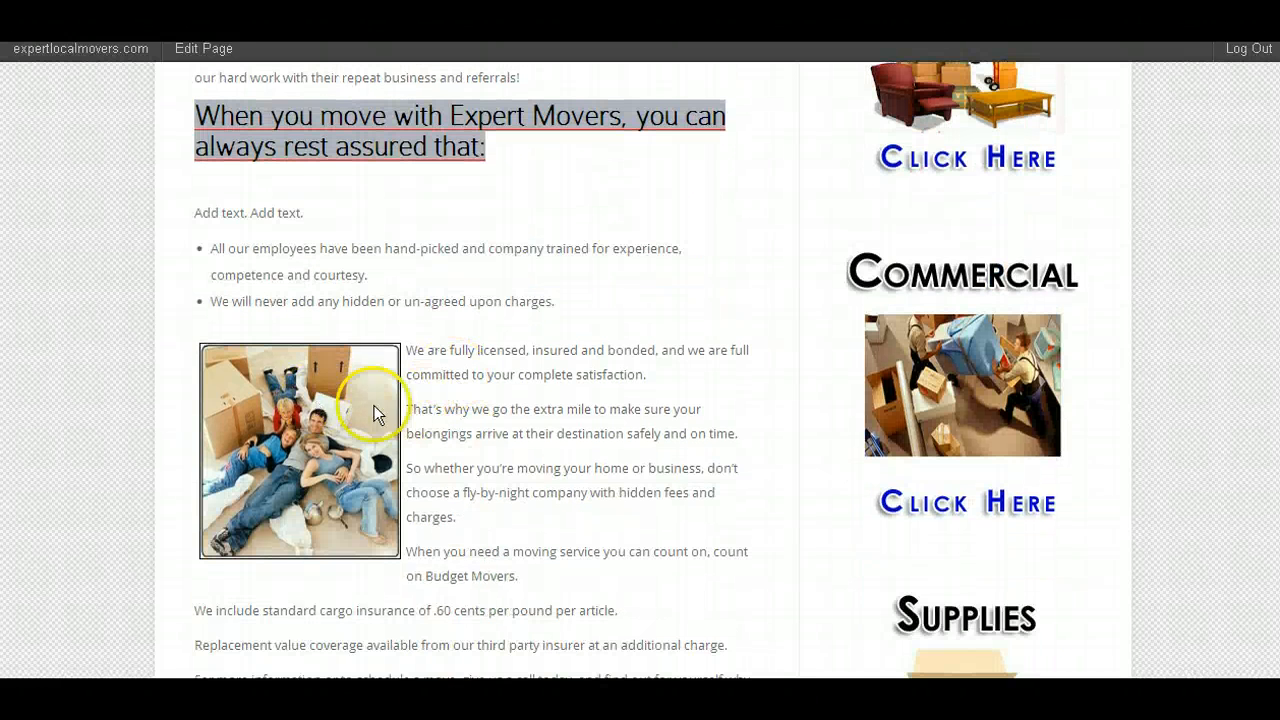
scroll(491, 430, down, 3)
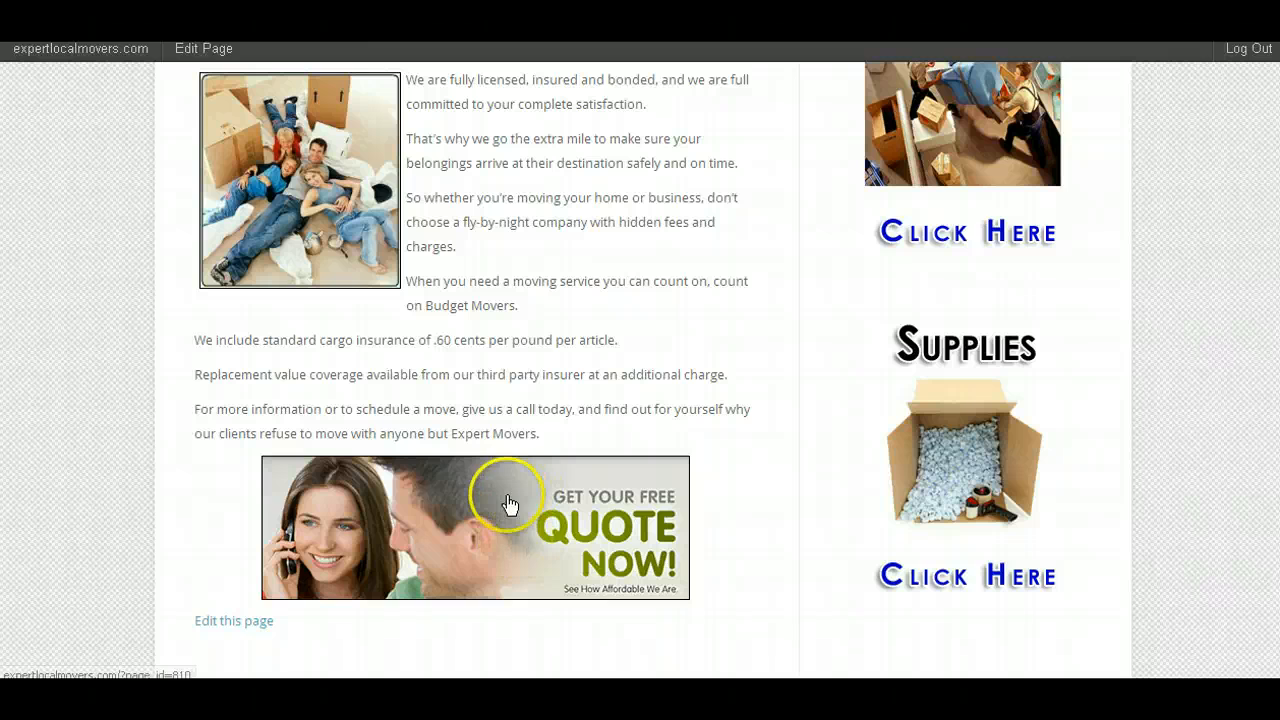
scroll(535, 337, up, 2)
scroll(523, 331, up, 3)
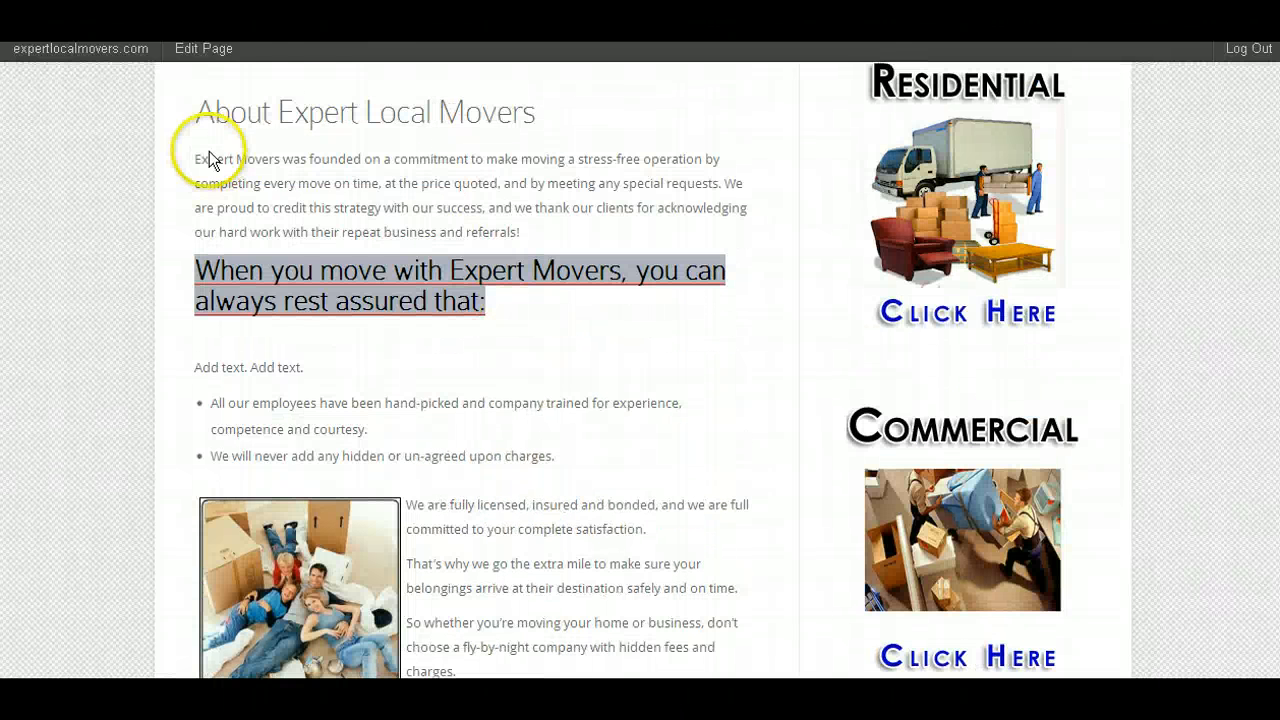
Reopen the page for editing, remove the underline from the "When you move with Expert Movers" heading, and set its format to Paragraph.
click(205, 52)
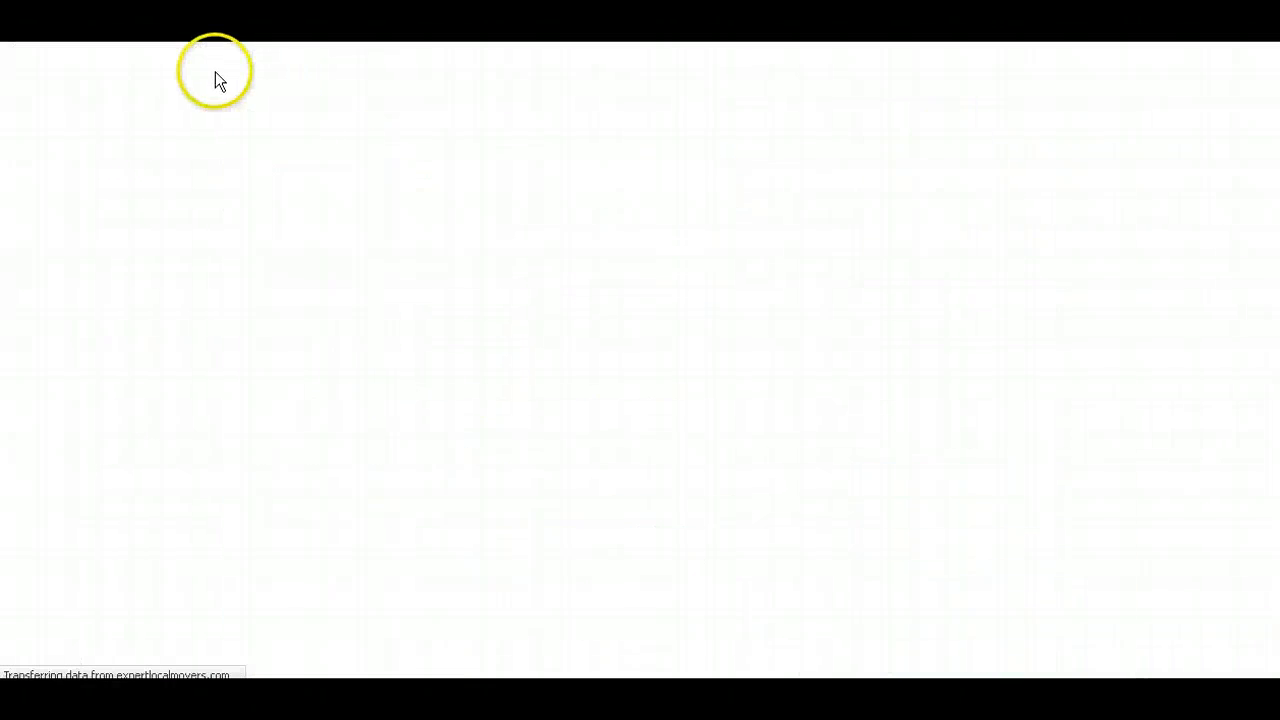
click(491, 388)
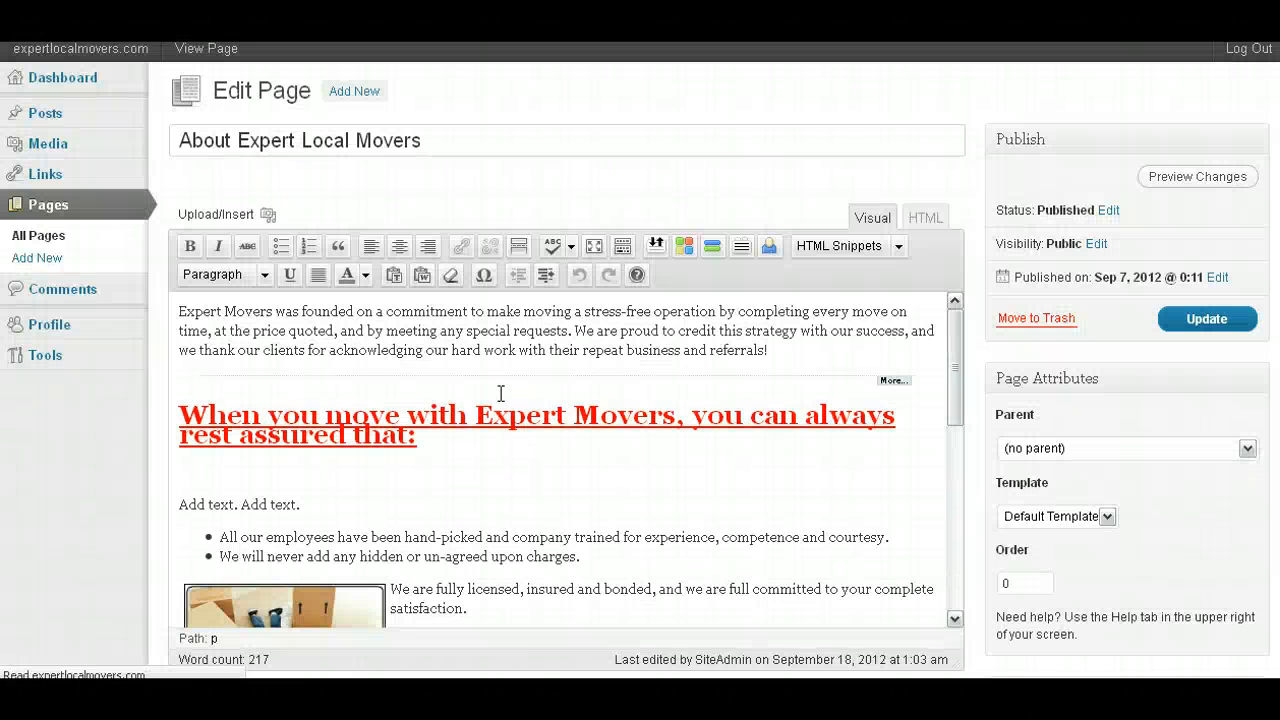
drag(455, 441, 180, 414)
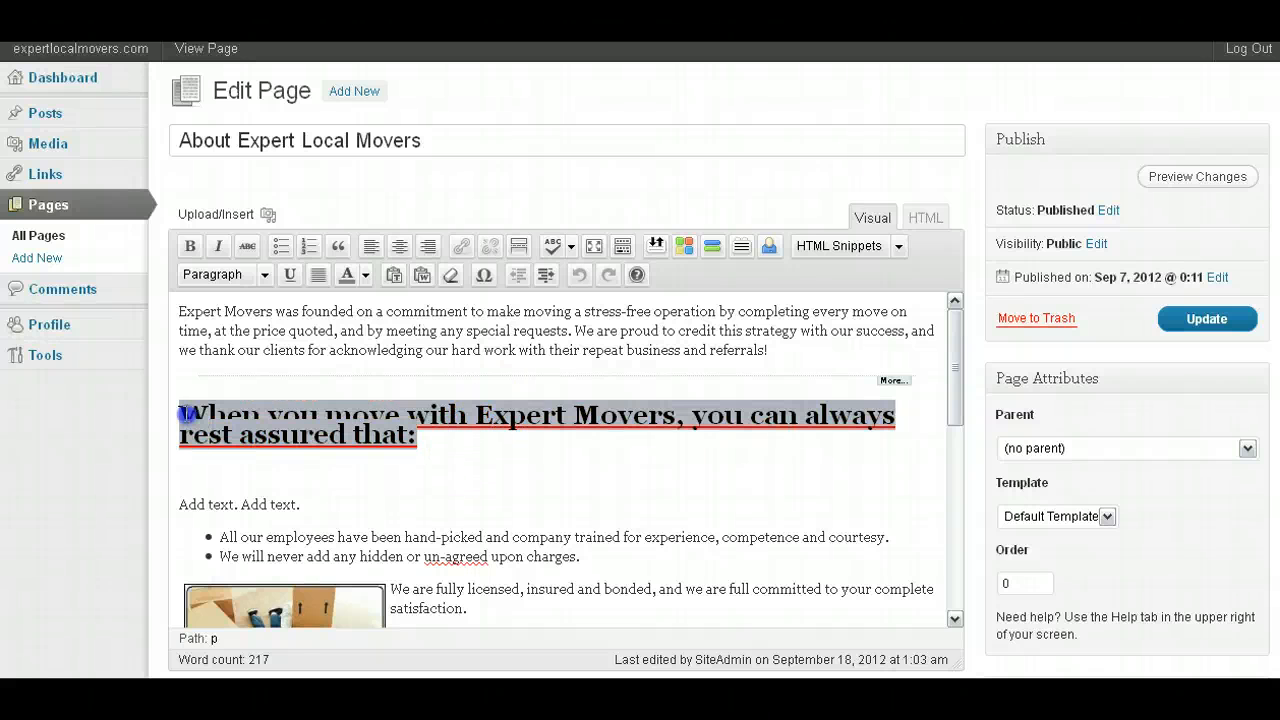
click(190, 246)
click(289, 275)
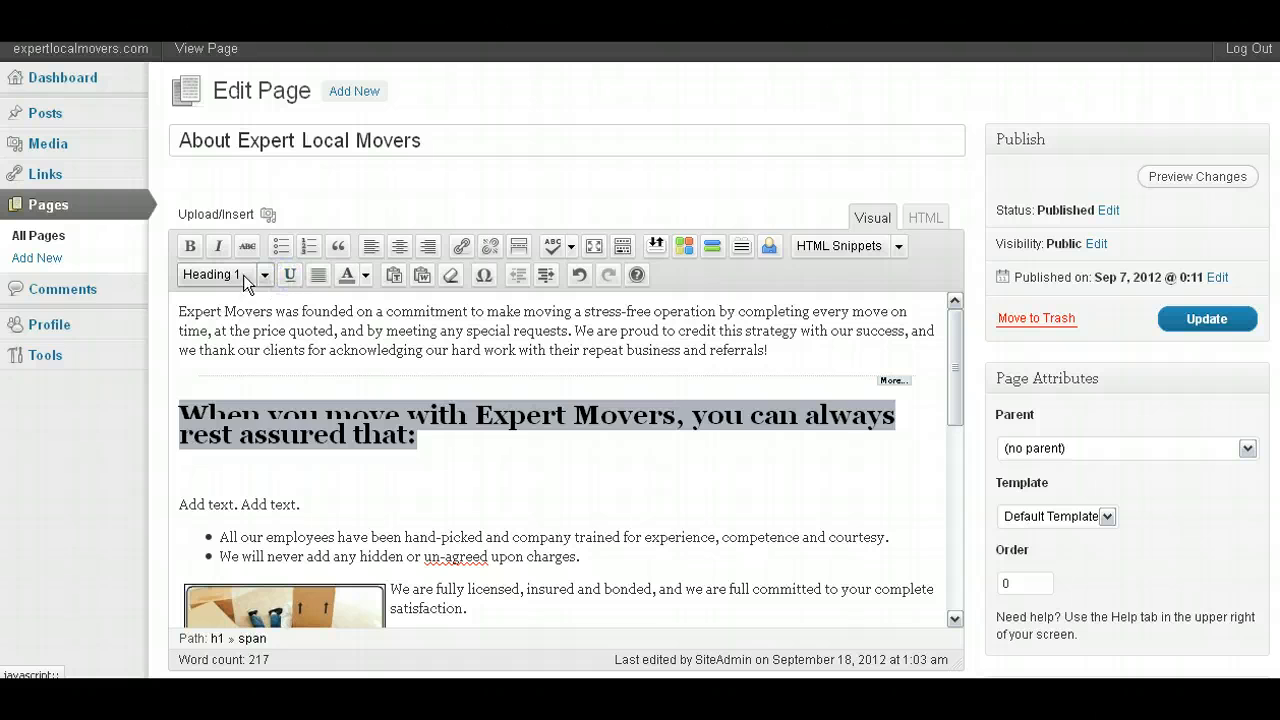
click(262, 275)
click(245, 330)
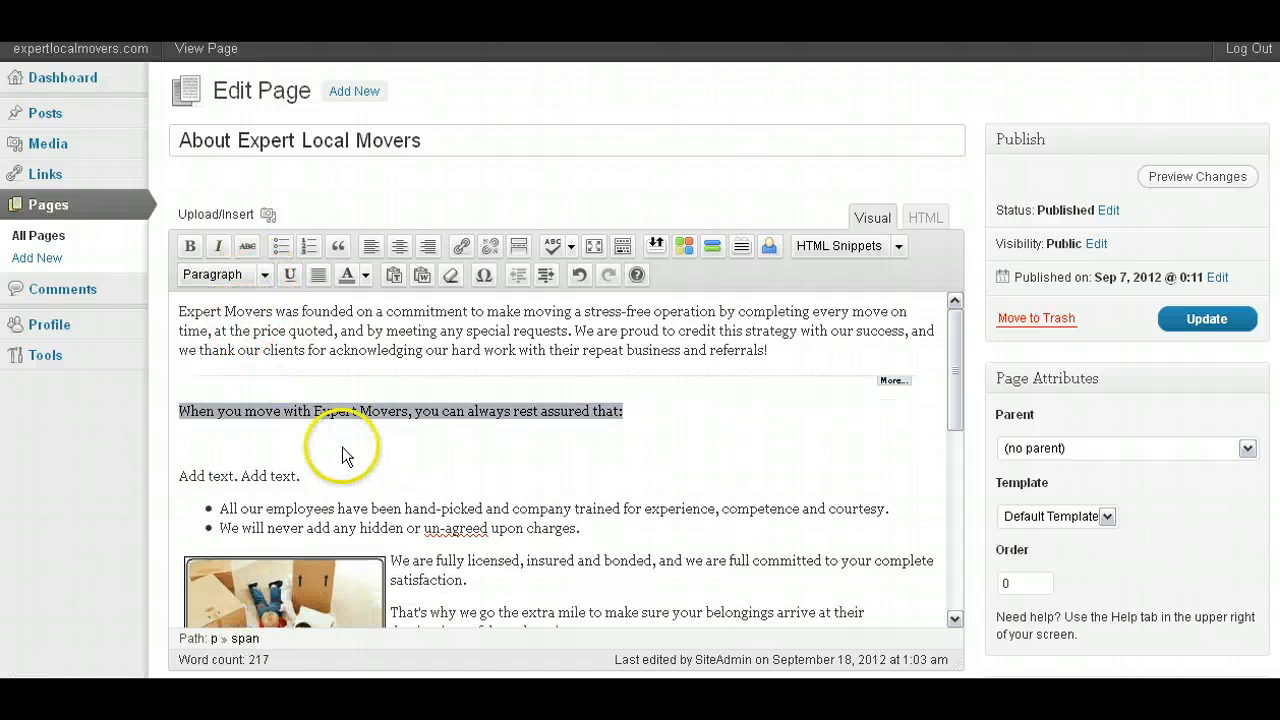
Delete the "Add text. Add text." line and the empty line above the bulleted list.
drag(337, 480, 147, 438)
key(Delete)
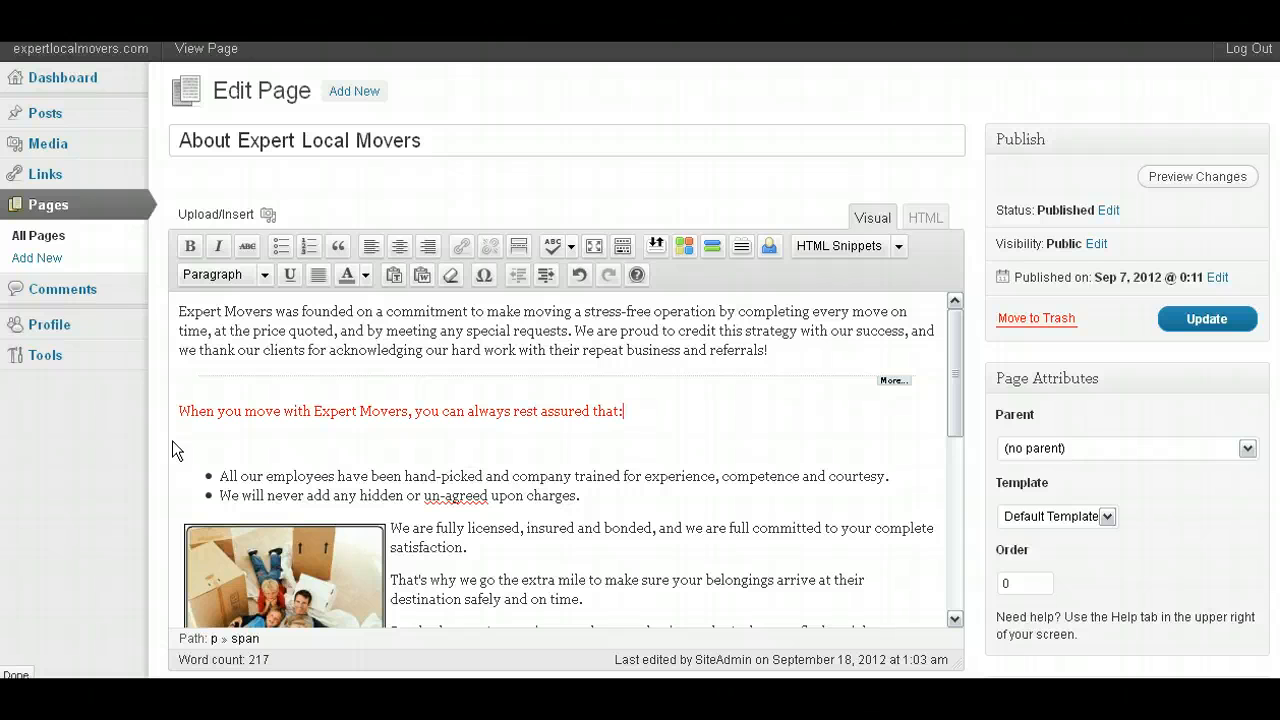
click(519, 443)
key(Delete)
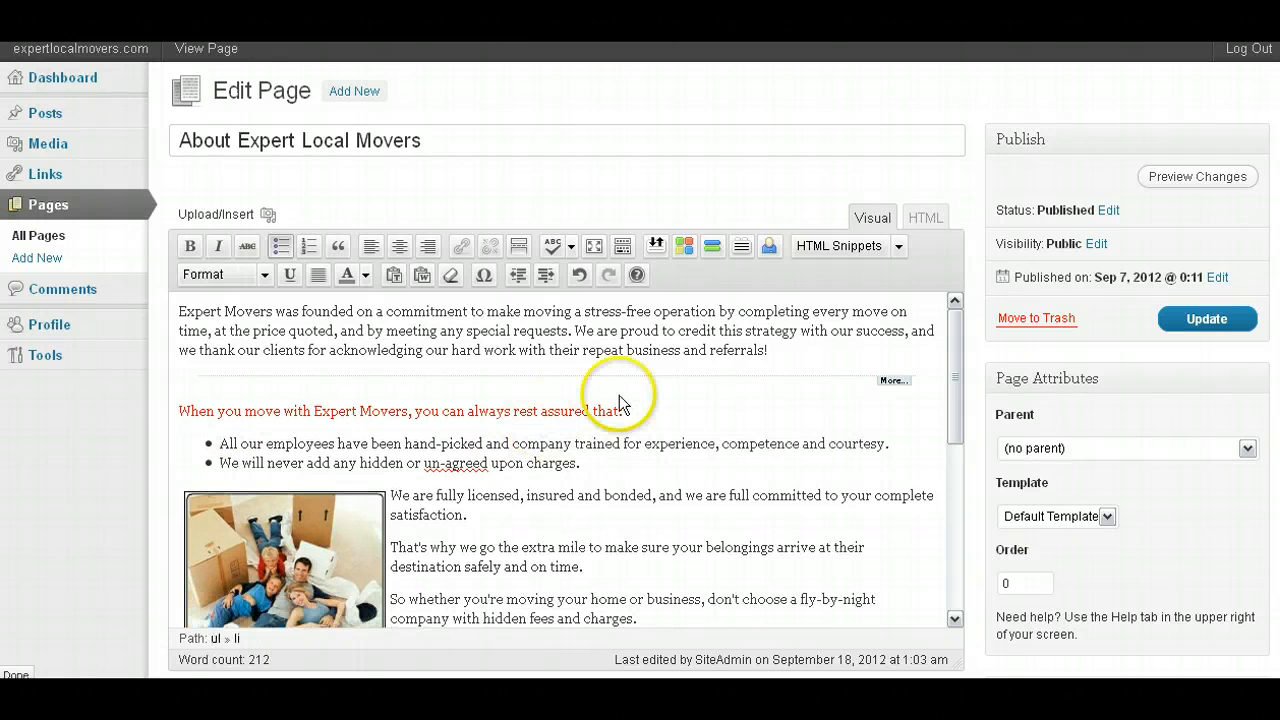
Set the text color of the "When you move with Expert Movers" line to black.
drag(625, 411, 186, 410)
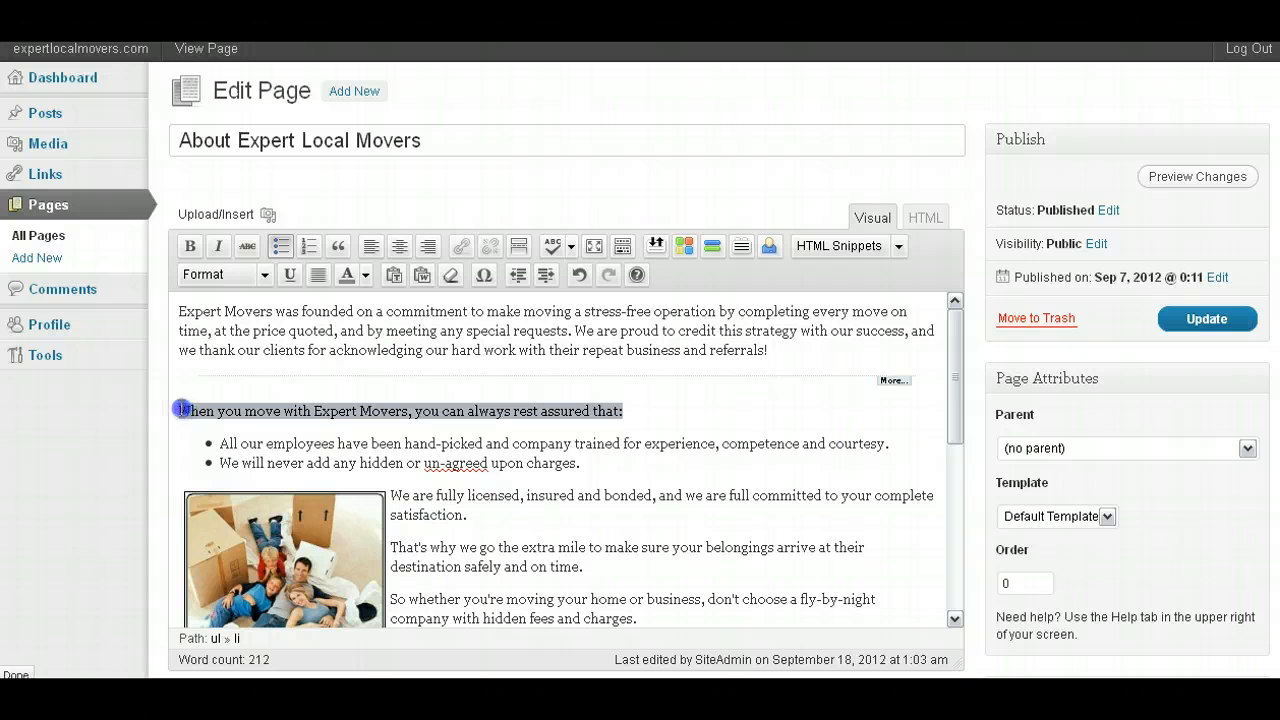
click(366, 276)
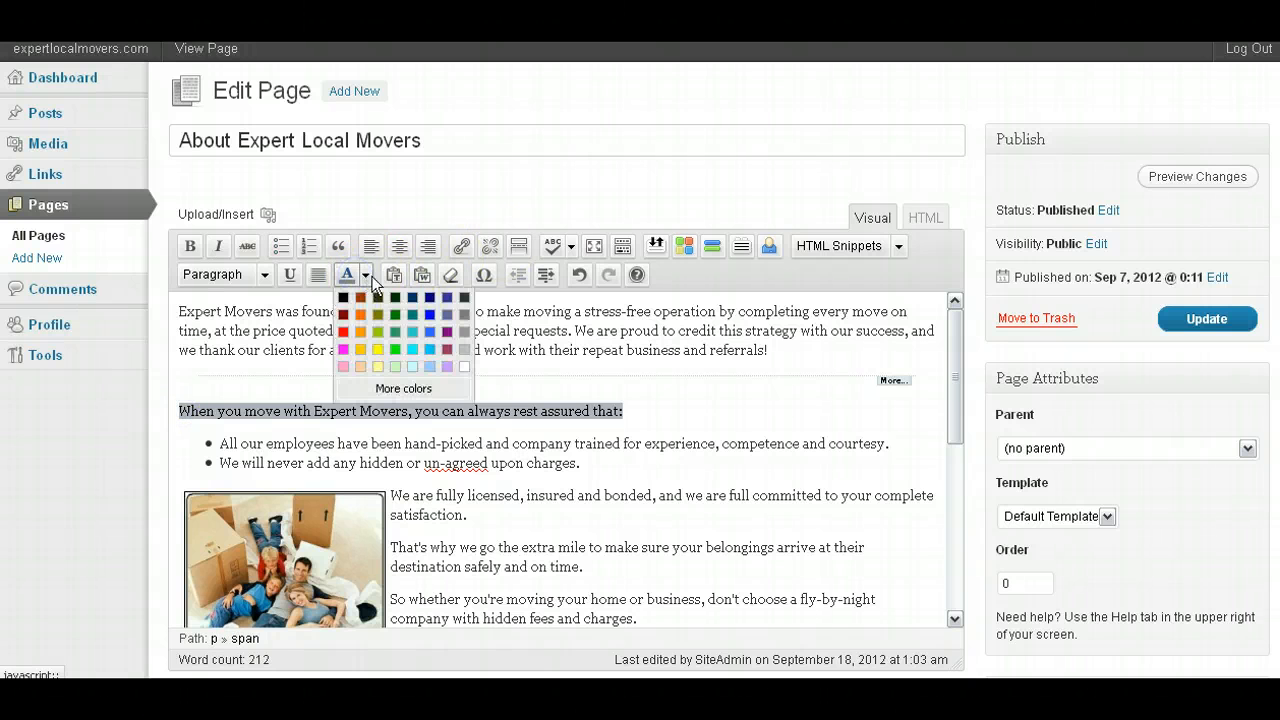
click(346, 296)
Set the family photo's border to 0 in its advanced image settings and apply the change.
click(300, 533)
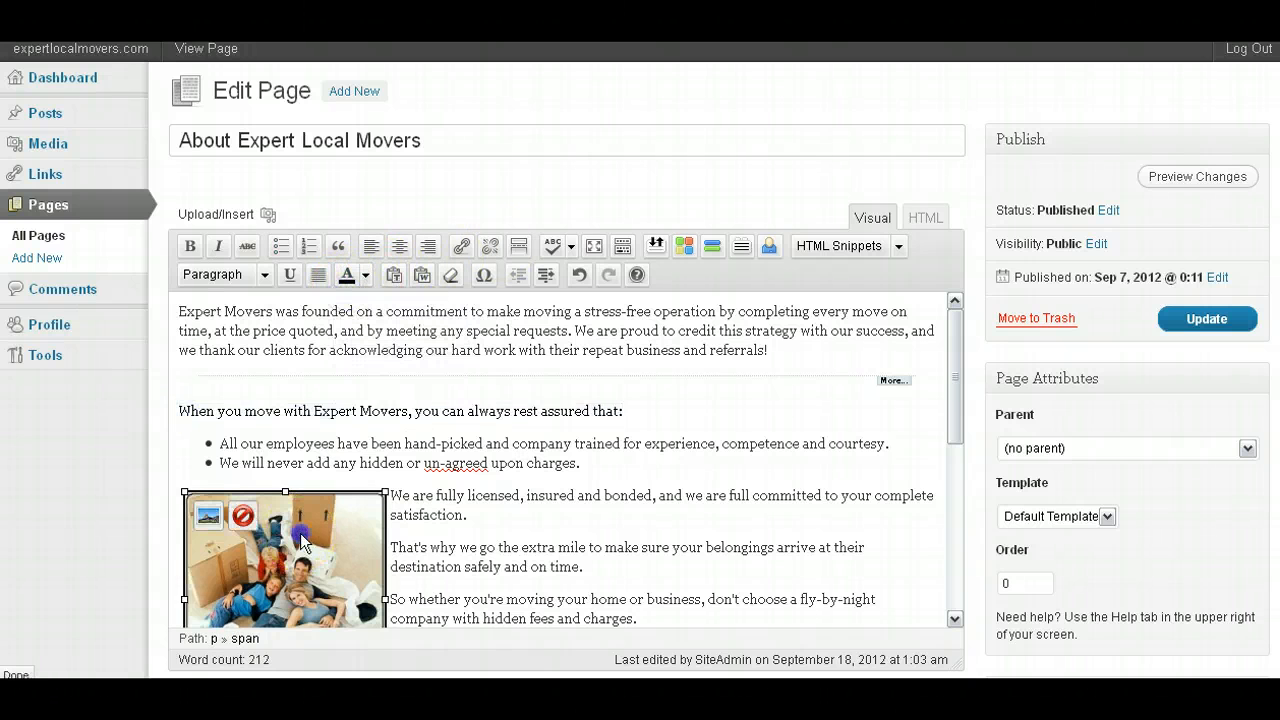
click(208, 515)
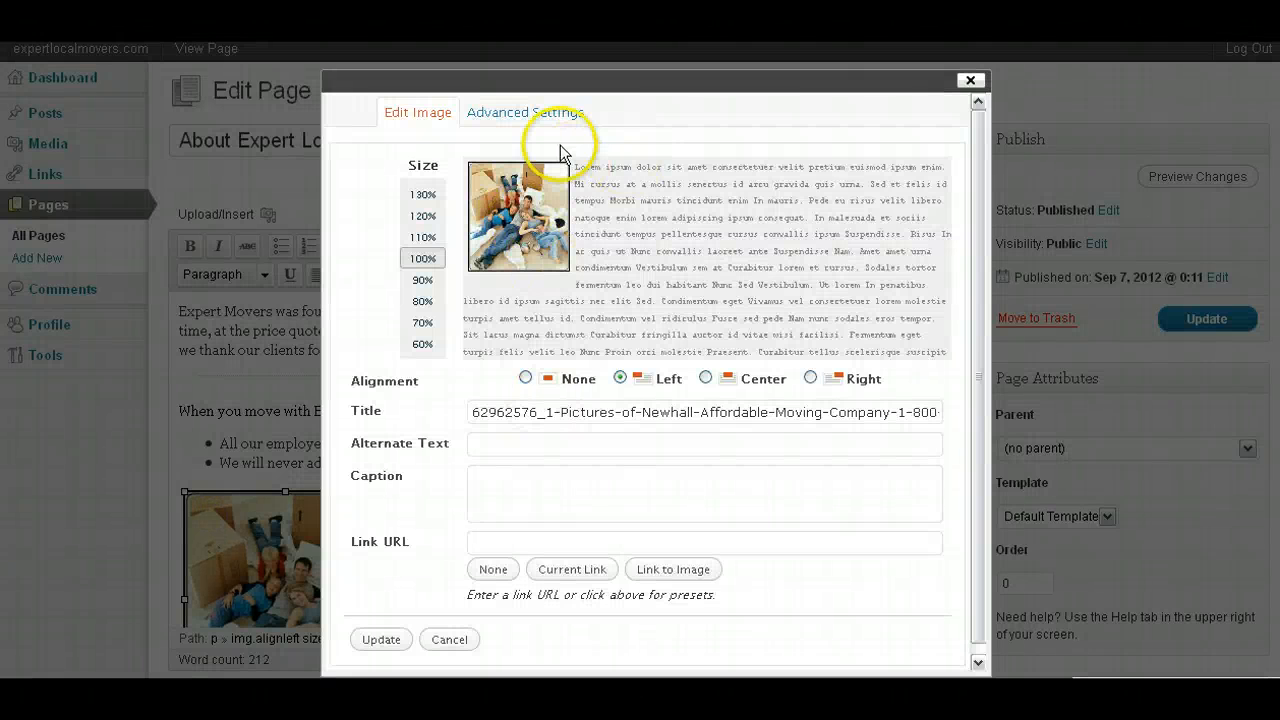
click(563, 118)
click(537, 571)
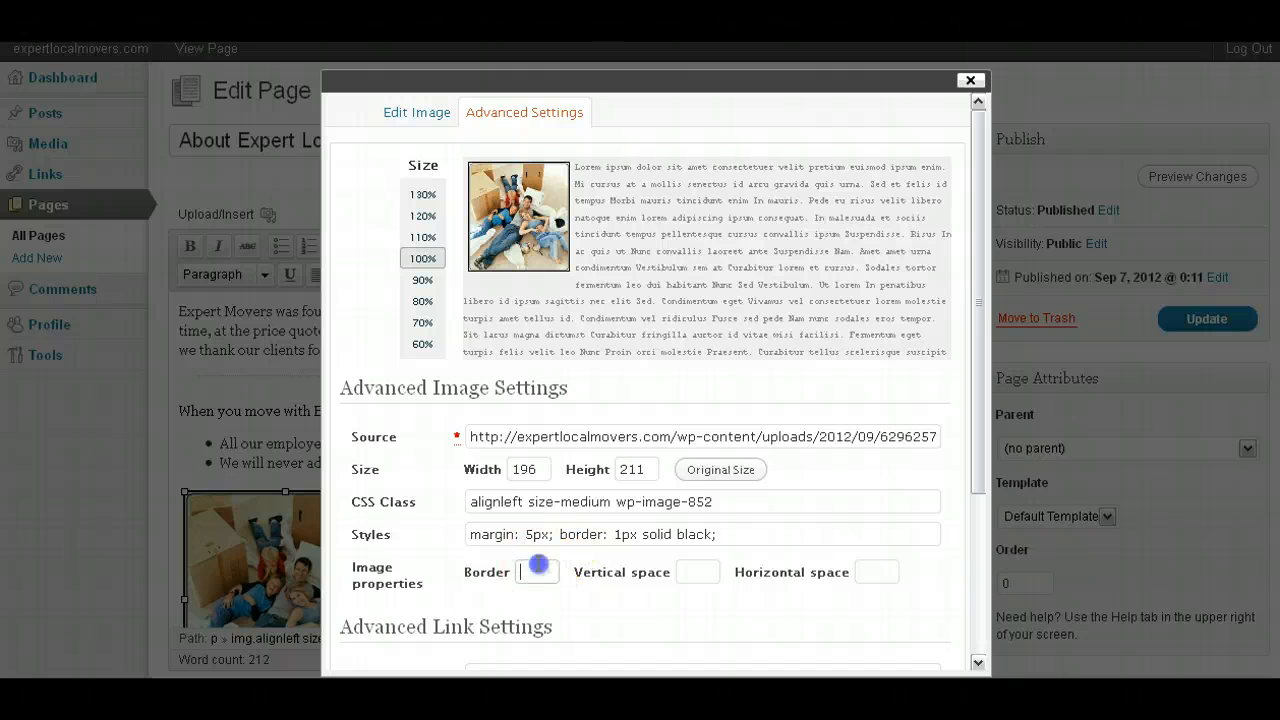
text(1)
key(BackSpace)
text(0)
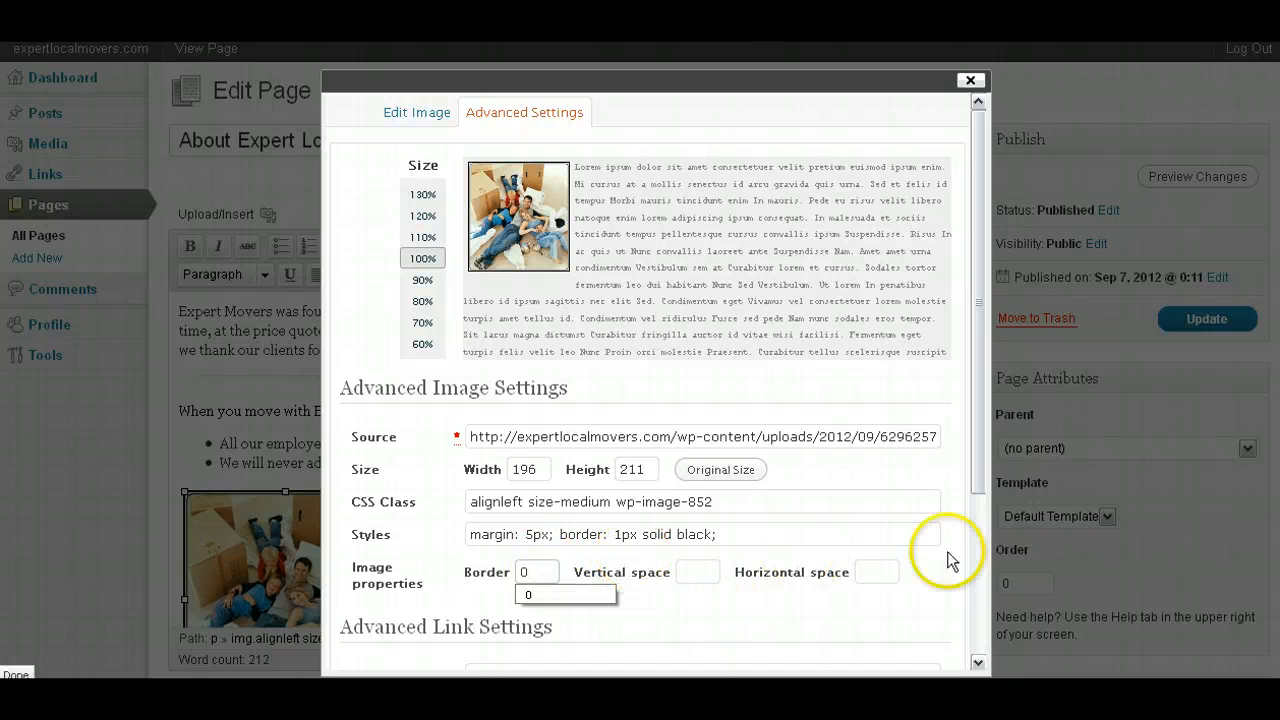
scroll(981, 561, down, 3)
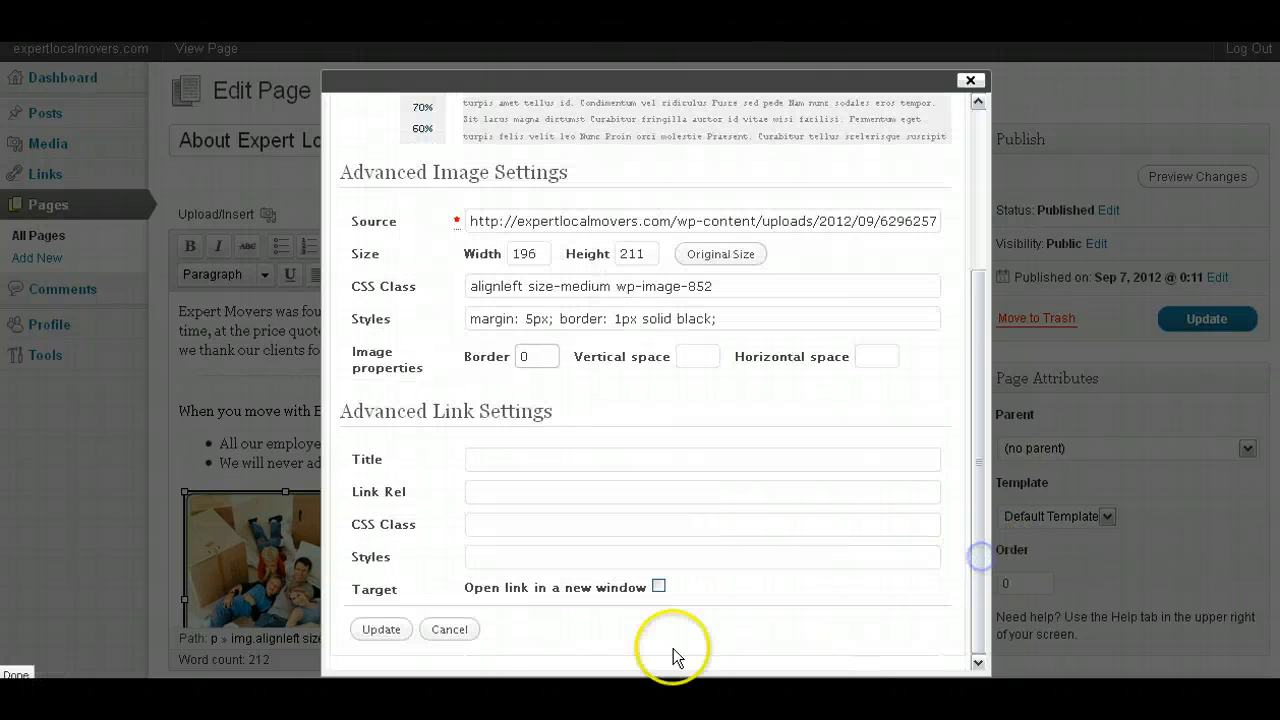
click(372, 628)
Update the page, check the published version in a new browser tab, and return to the editor.
scroll(640, 565, down, 5)
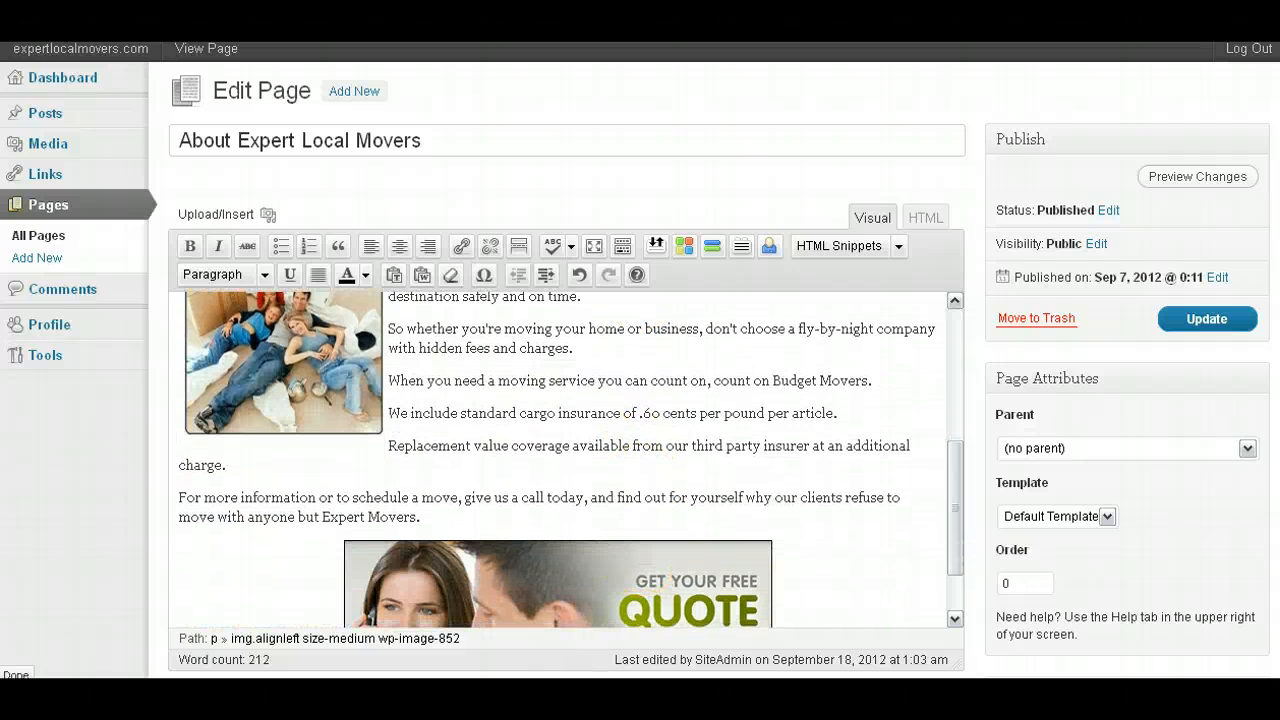
click(1210, 322)
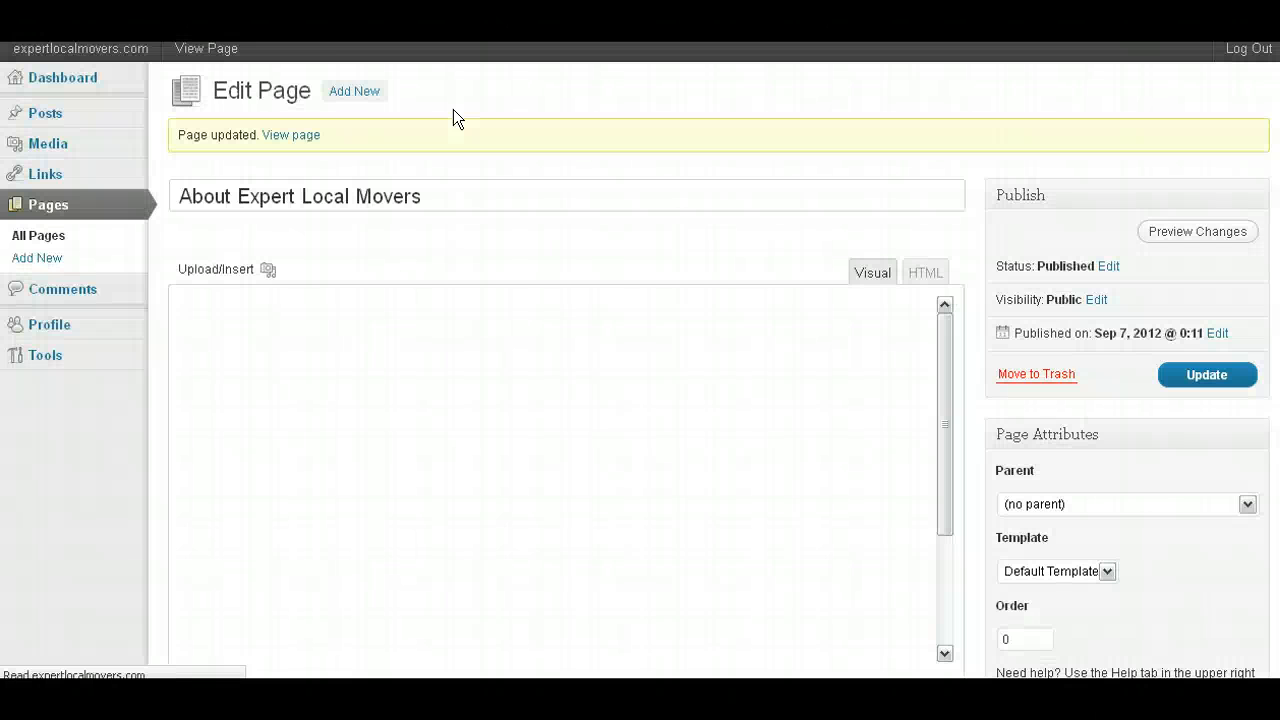
right_click(288, 138)
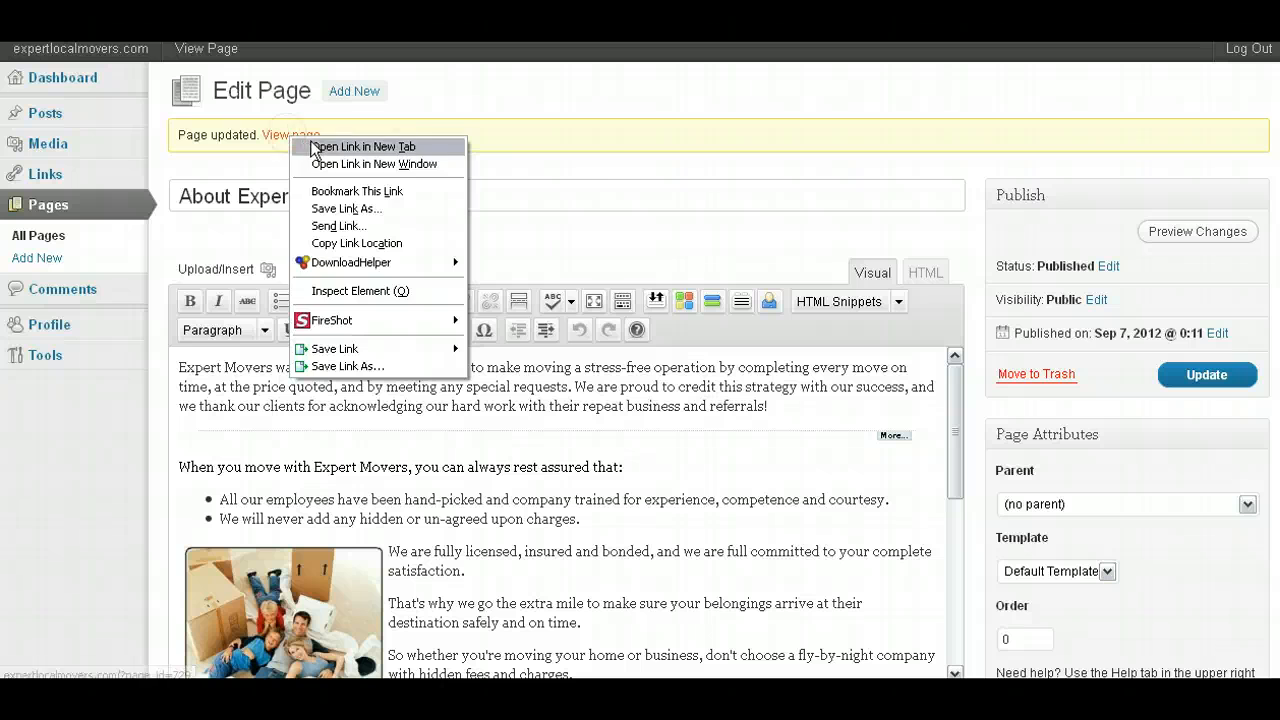
click(318, 147)
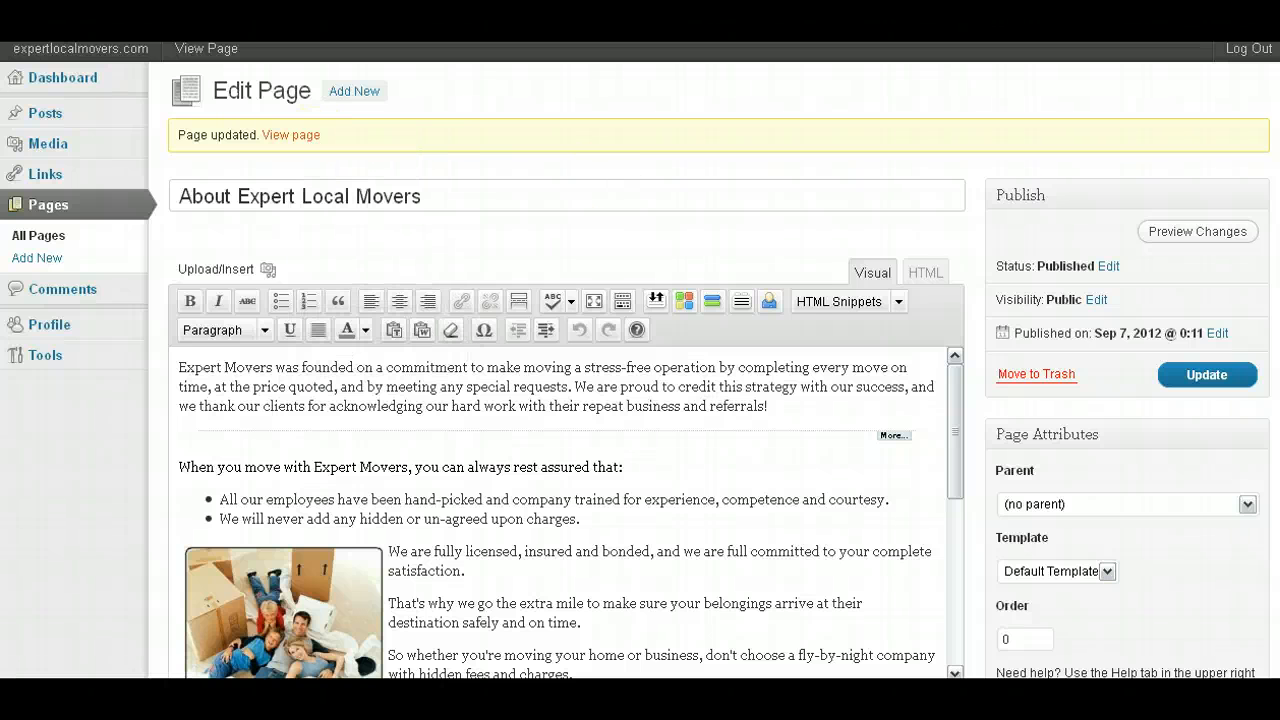
key(ctrl+Tab)
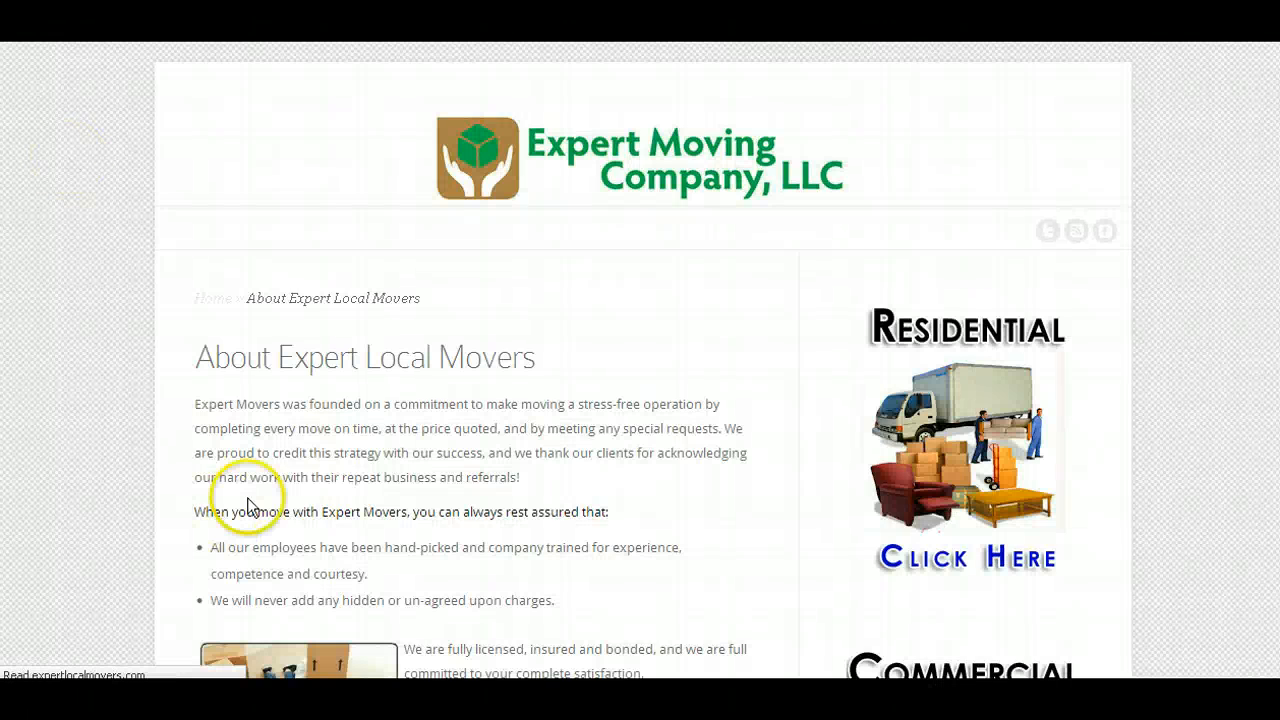
key(ctrl+shift+Tab)
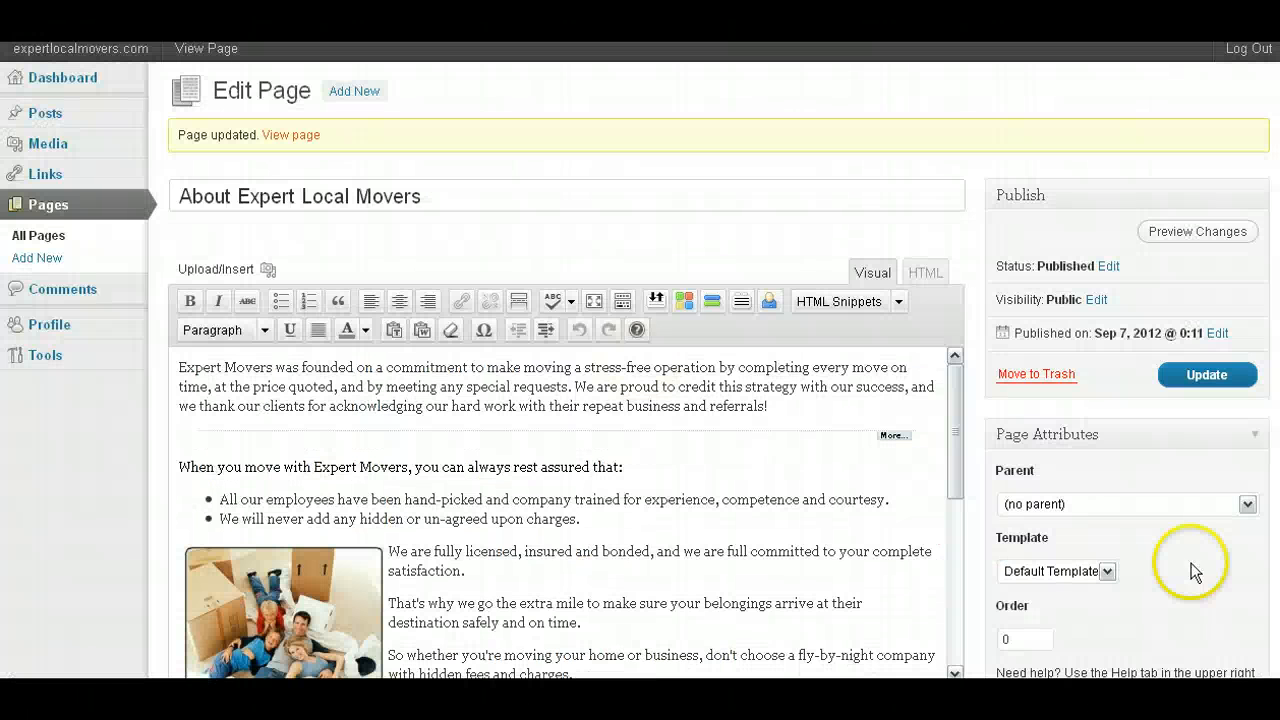
Review the page's settings sections and the available page templates, keeping Default Template.
scroll(1193, 570, down, 3)
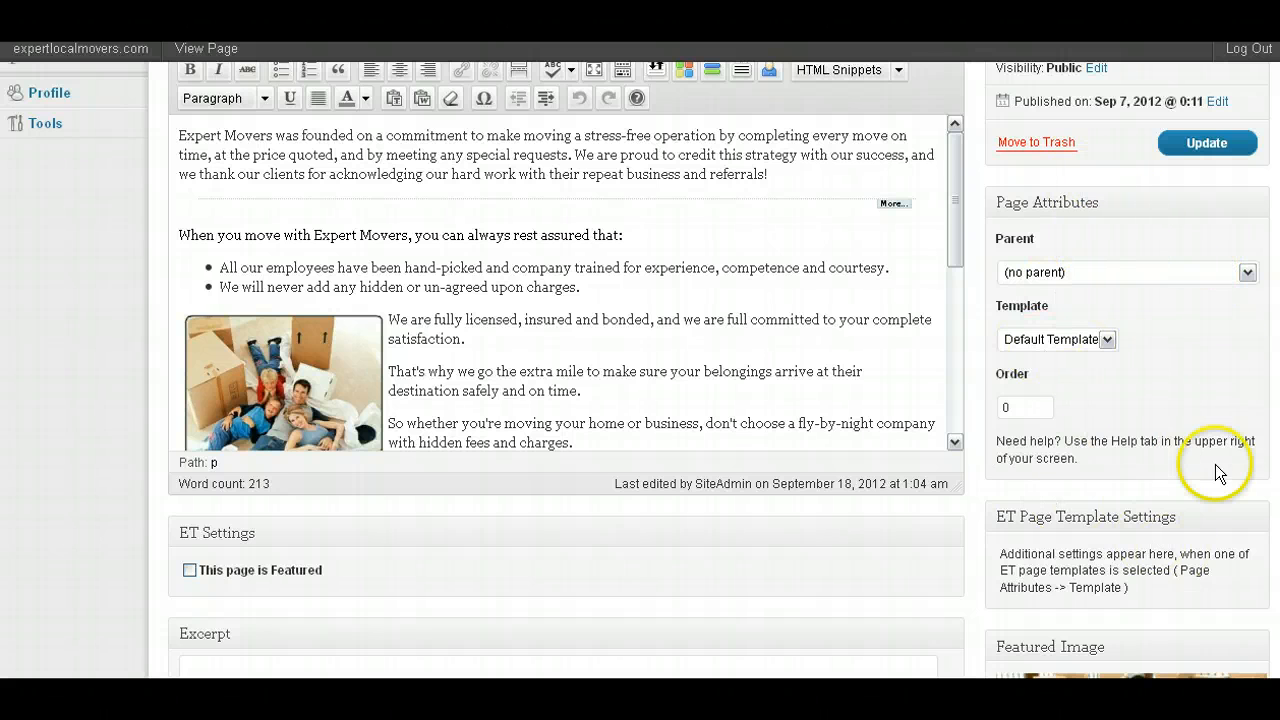
scroll(1200, 243, down, 5)
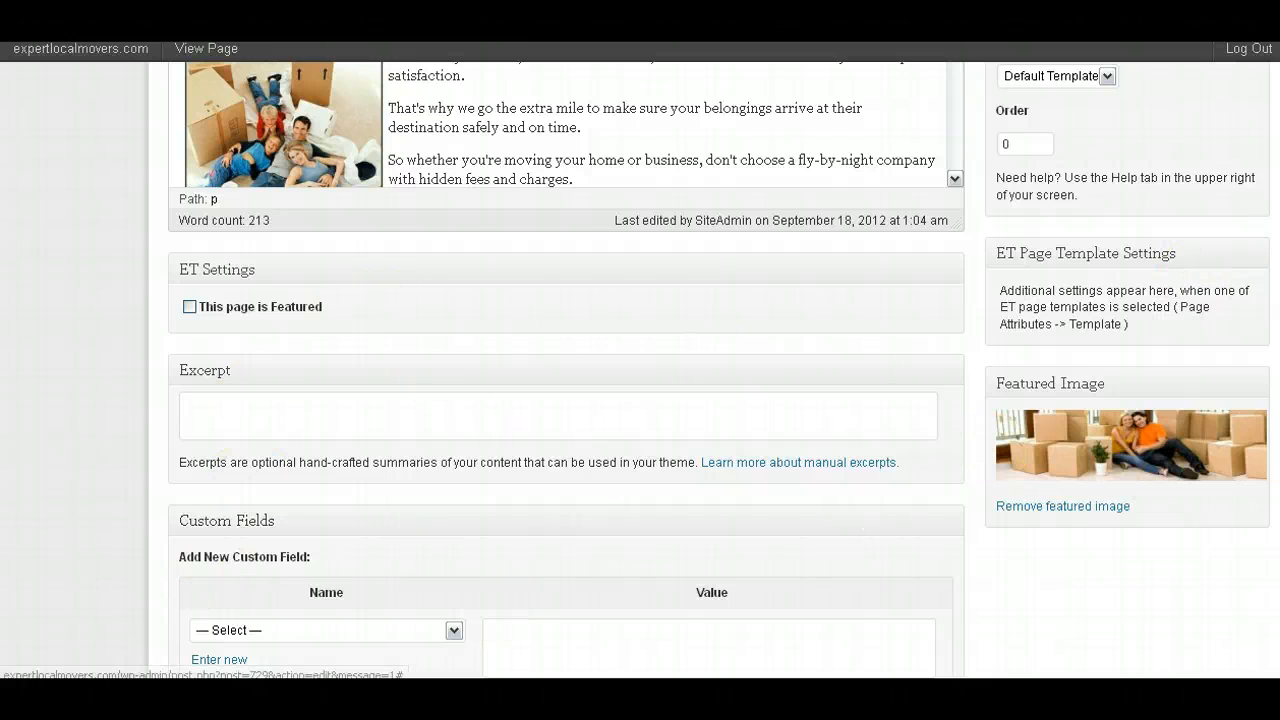
scroll(912, 381, up, 5)
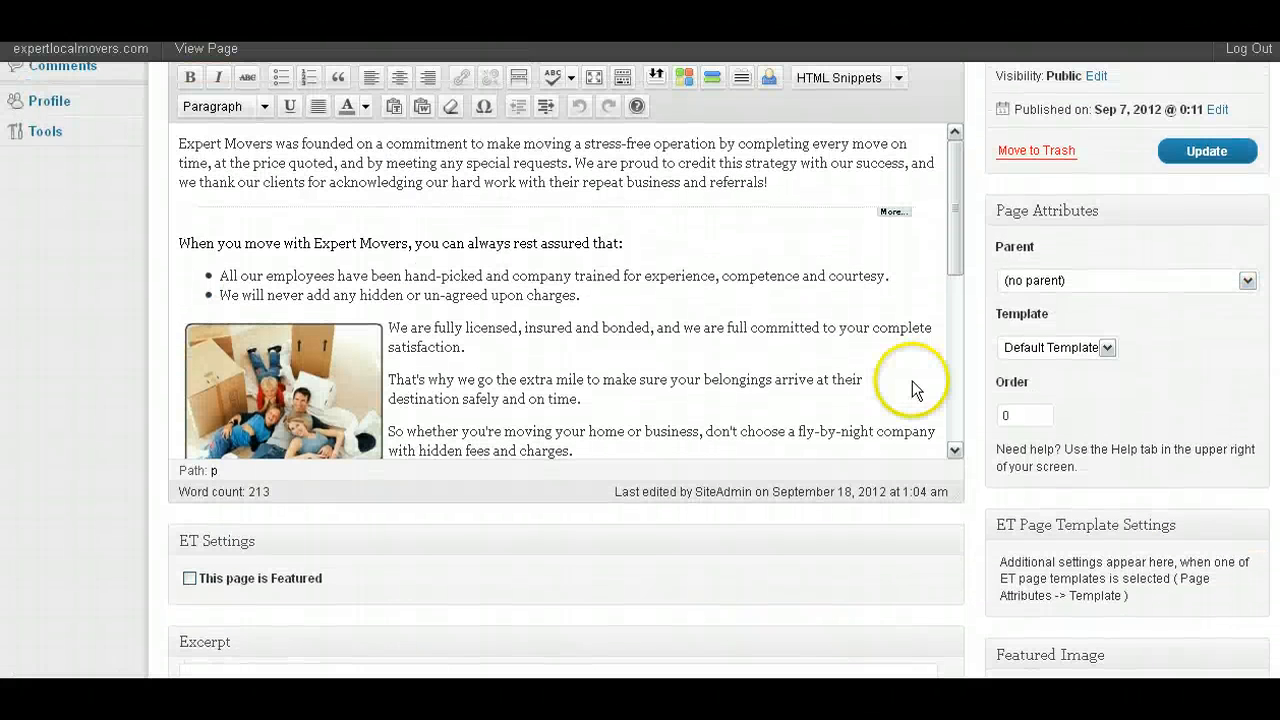
click(1052, 349)
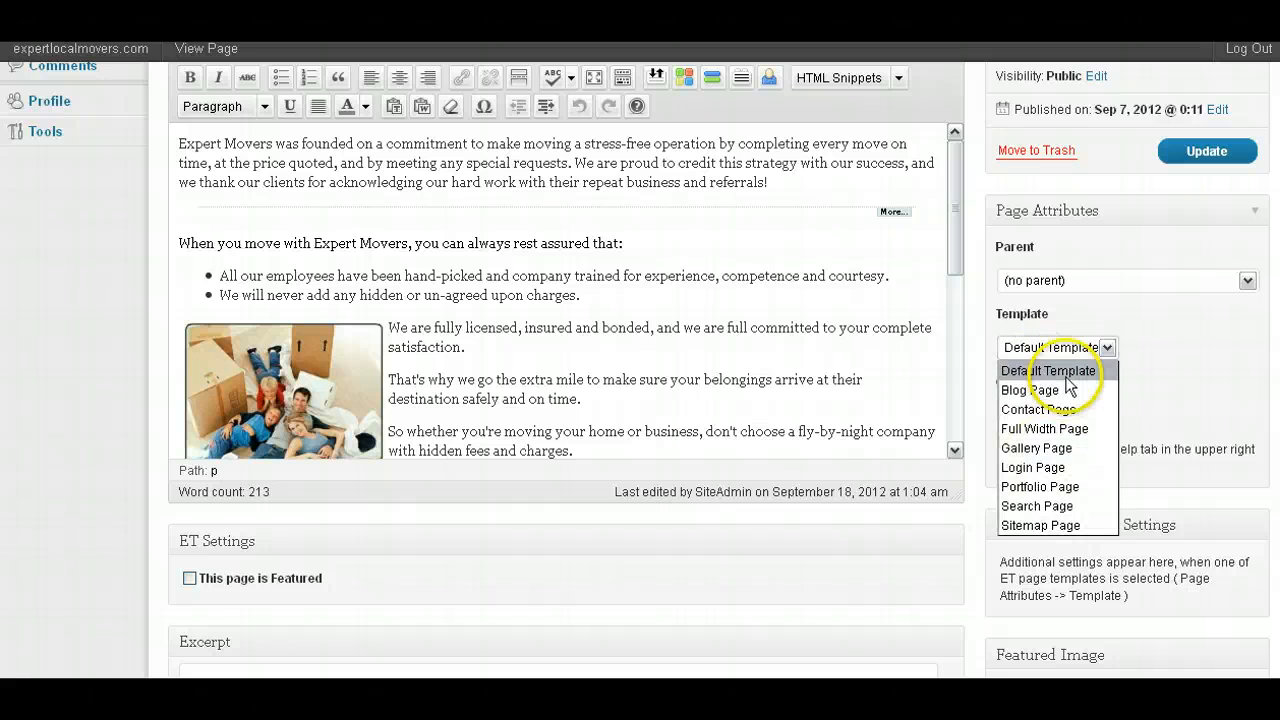
click(1076, 316)
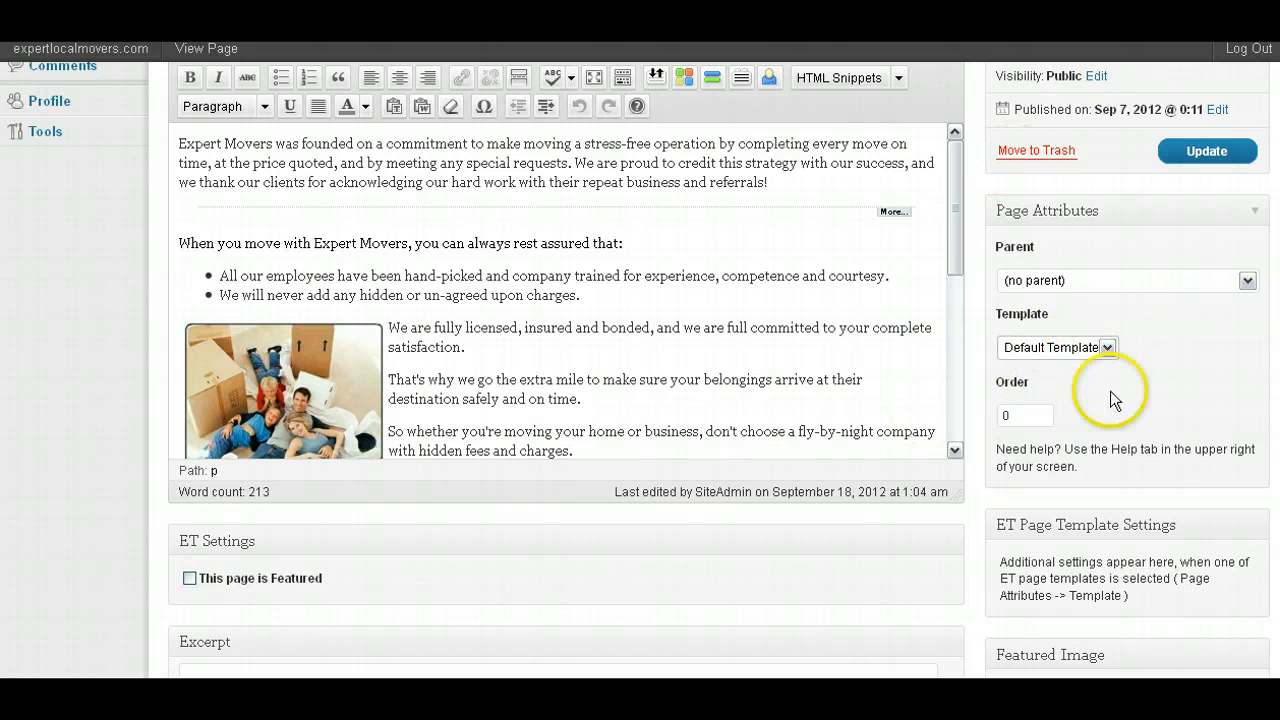
Add a new page titled "Page Title" with the body text "Enter content. Dummy content.".
scroll(640, 370, up, 3)
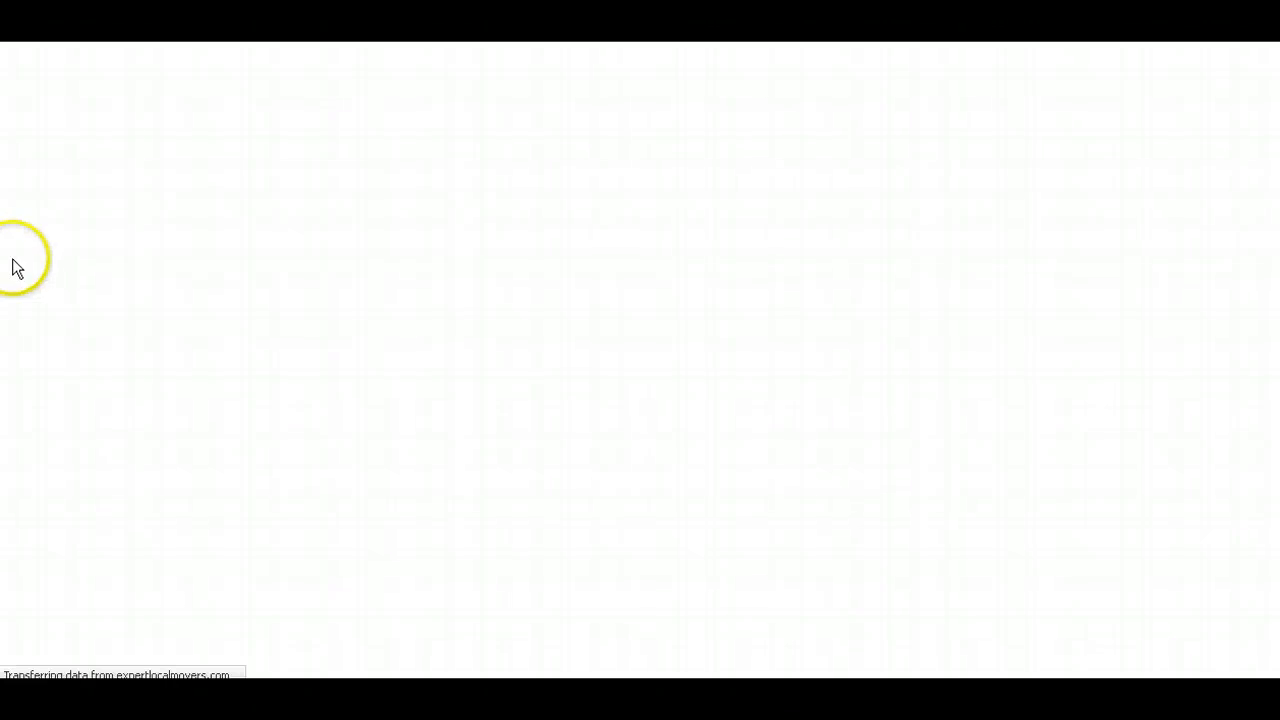
click(329, 139)
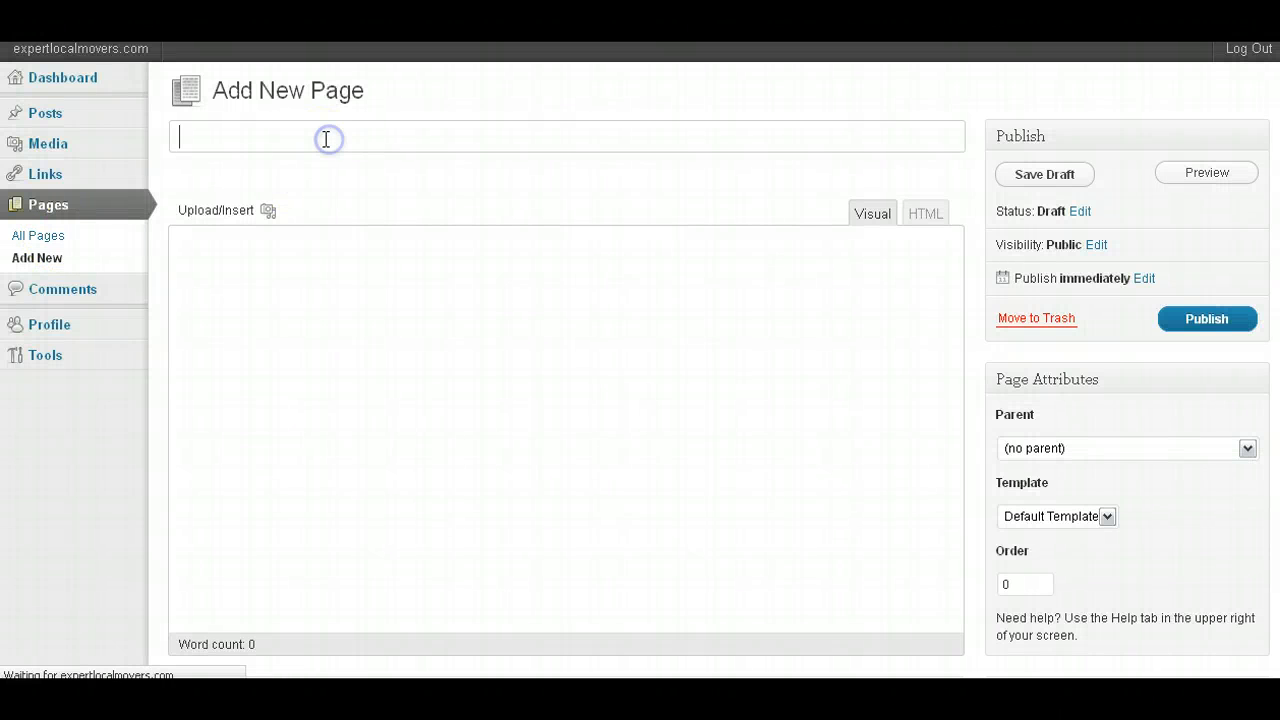
text(Page Title)
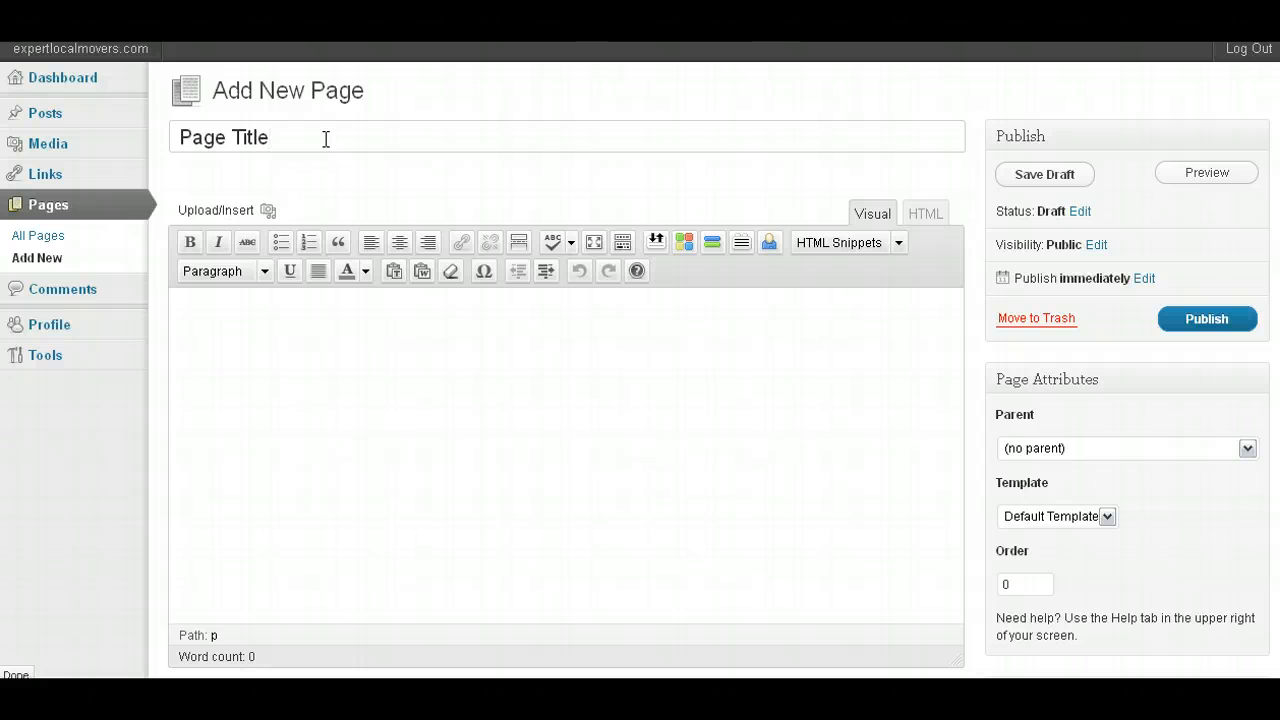
click(391, 390)
text(Enter content)
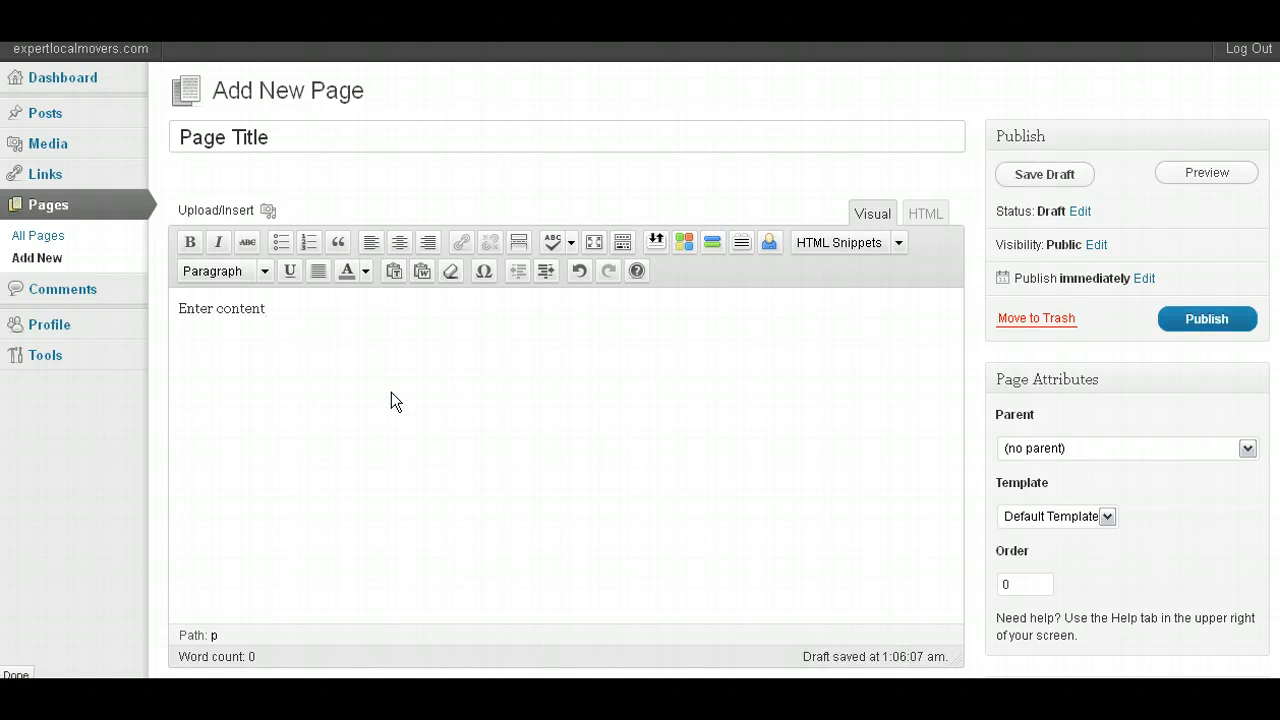
text(.)
click(405, 390)
text(Du)
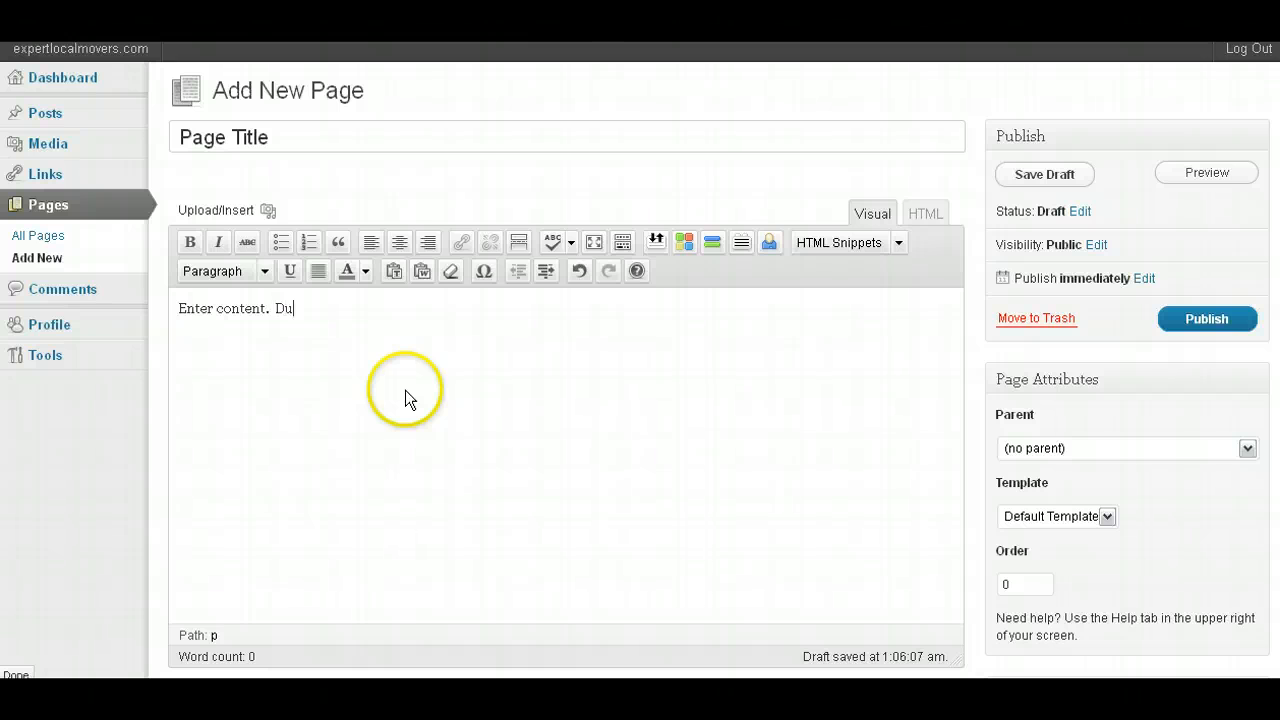
text(mmy content.)
Copy the body text and paste it eight times as a second paragraph, followed by an empty line.
key(ctrl+a)
key(ctrl+c)
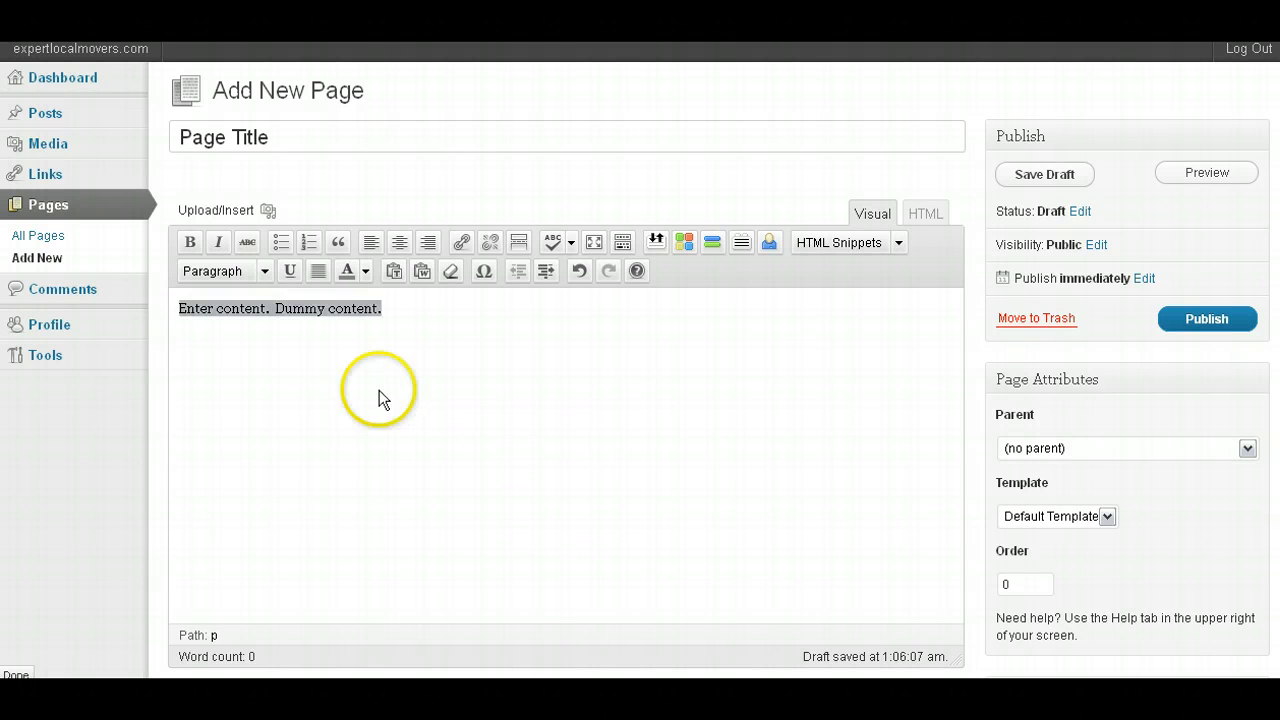
click(568, 317)
key(Return)
key(ctrl+v)
key(ctrl+v)
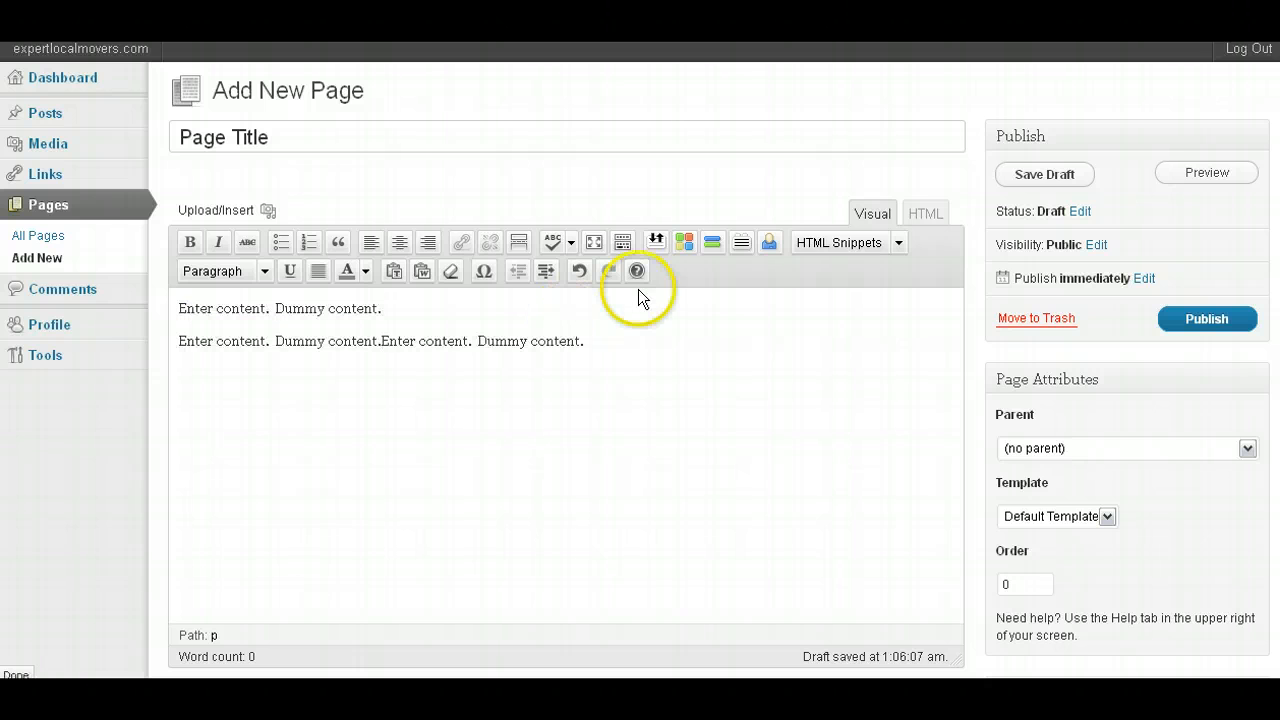
key(ctrl+v)
key(ctrl+v)
key(ctrl+v)
key(ctrl+v)
key(ctrl+v)
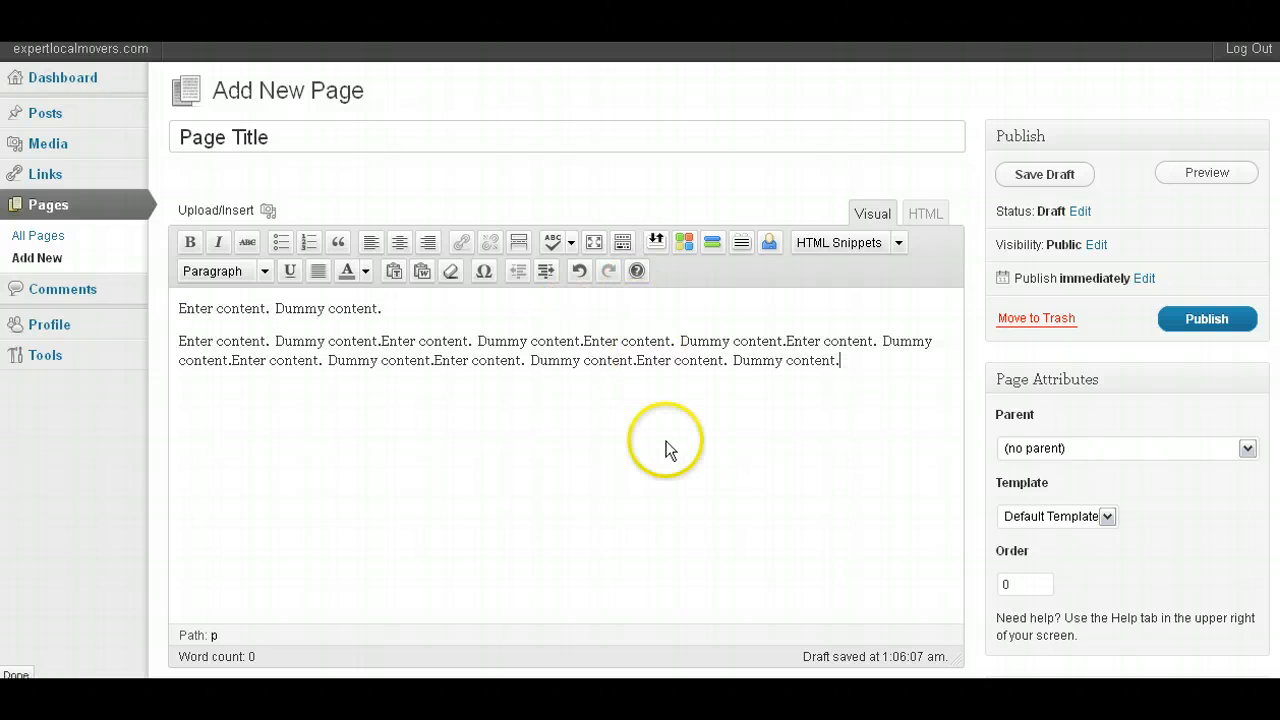
key(ctrl+v)
key(Return)
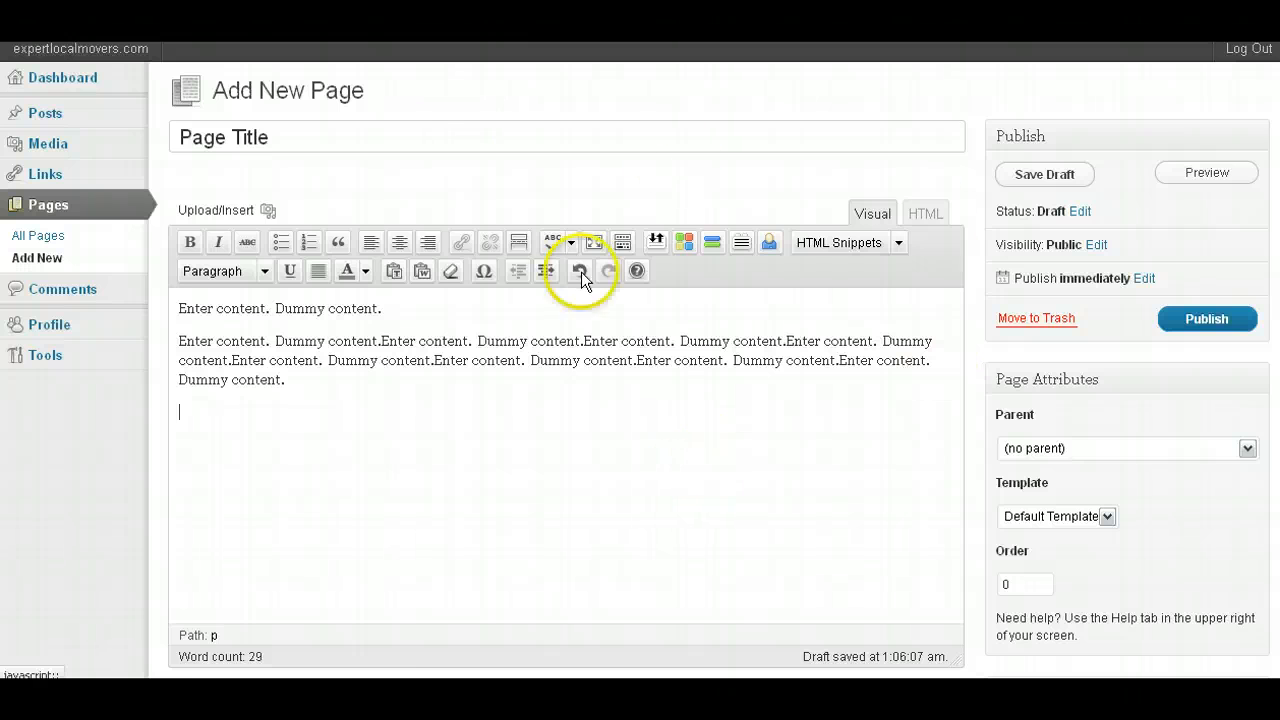
Publish the new page, check the live version in a new browser tab, and return to its editor.
click(1166, 322)
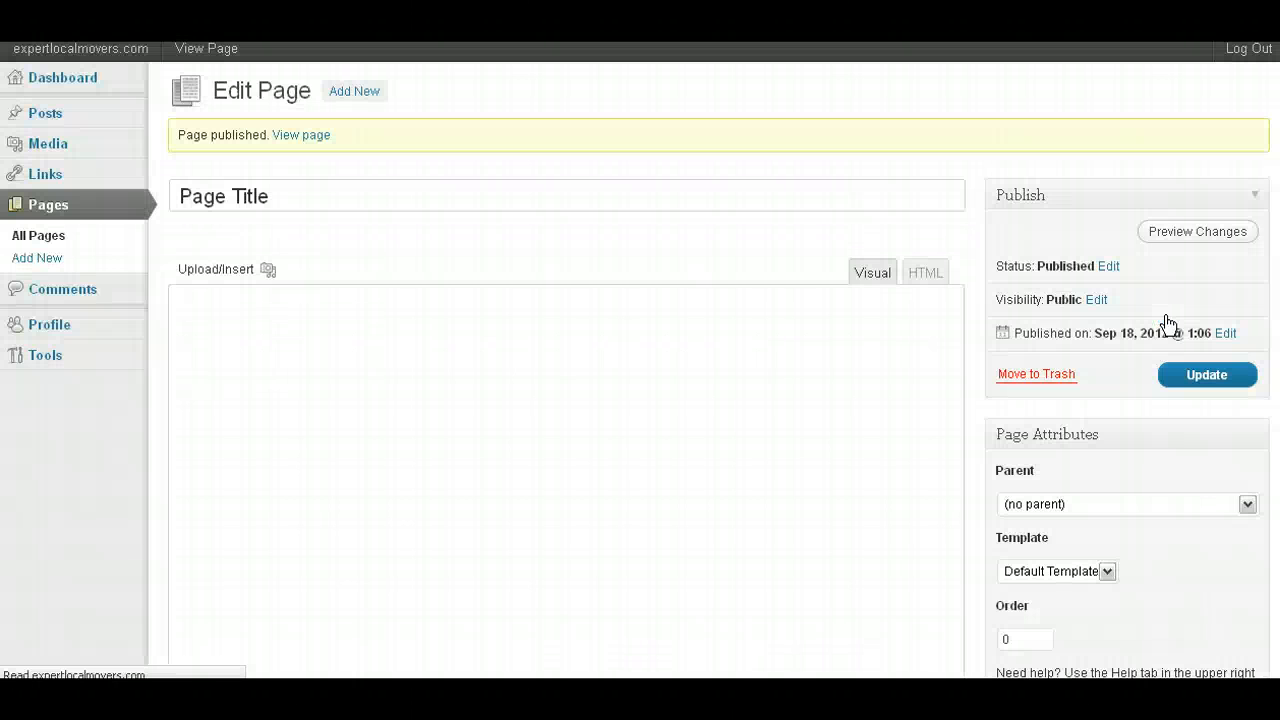
right_click(310, 143)
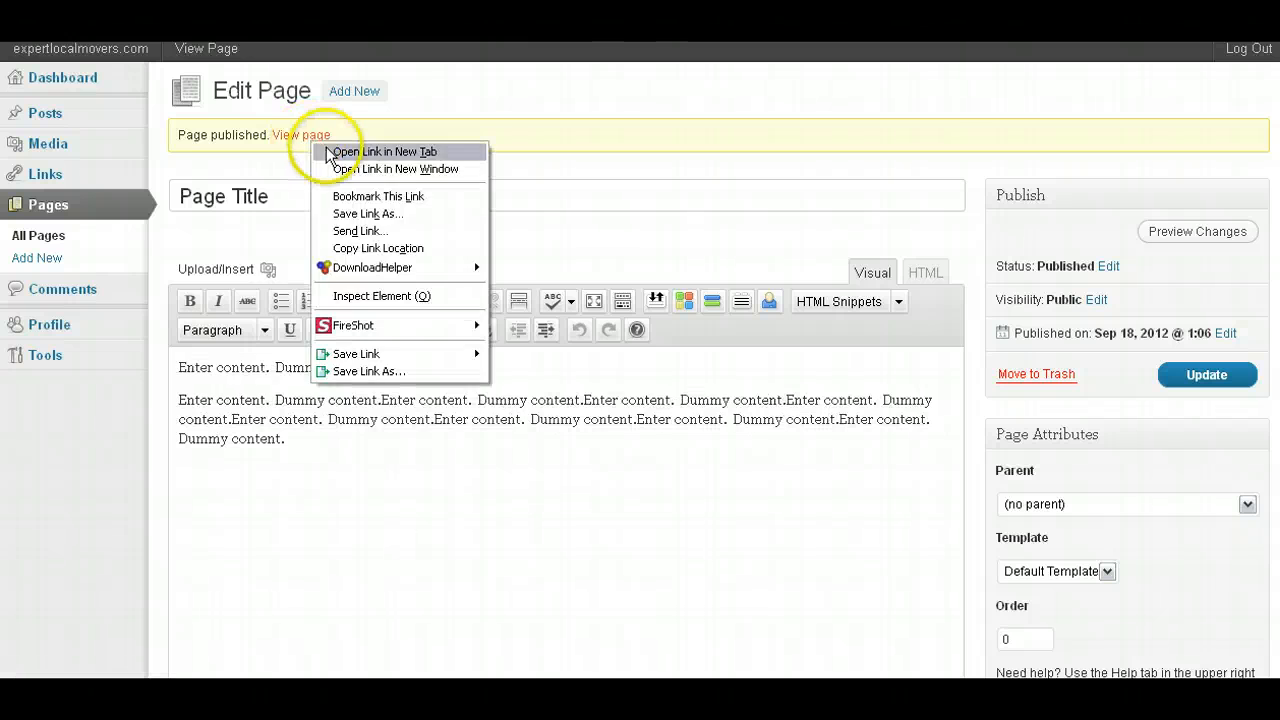
click(327, 150)
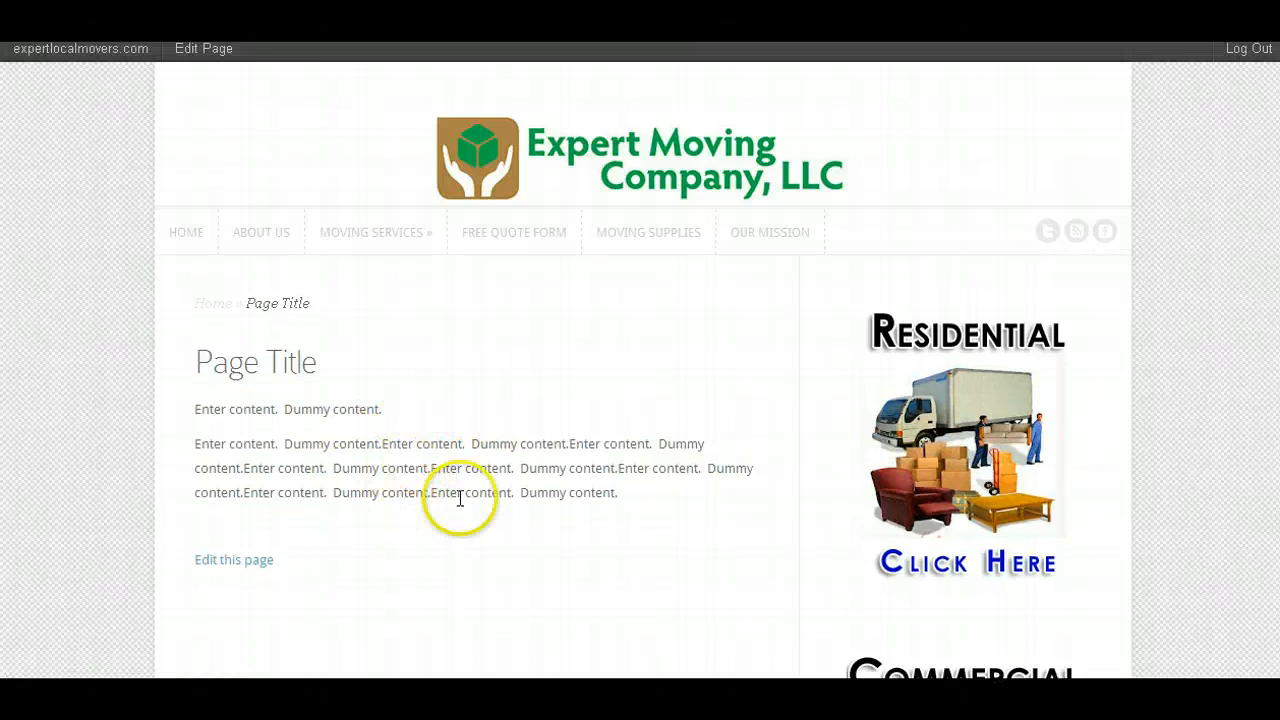
scroll(466, 454, down, 3)
scroll(471, 439, up, 3)
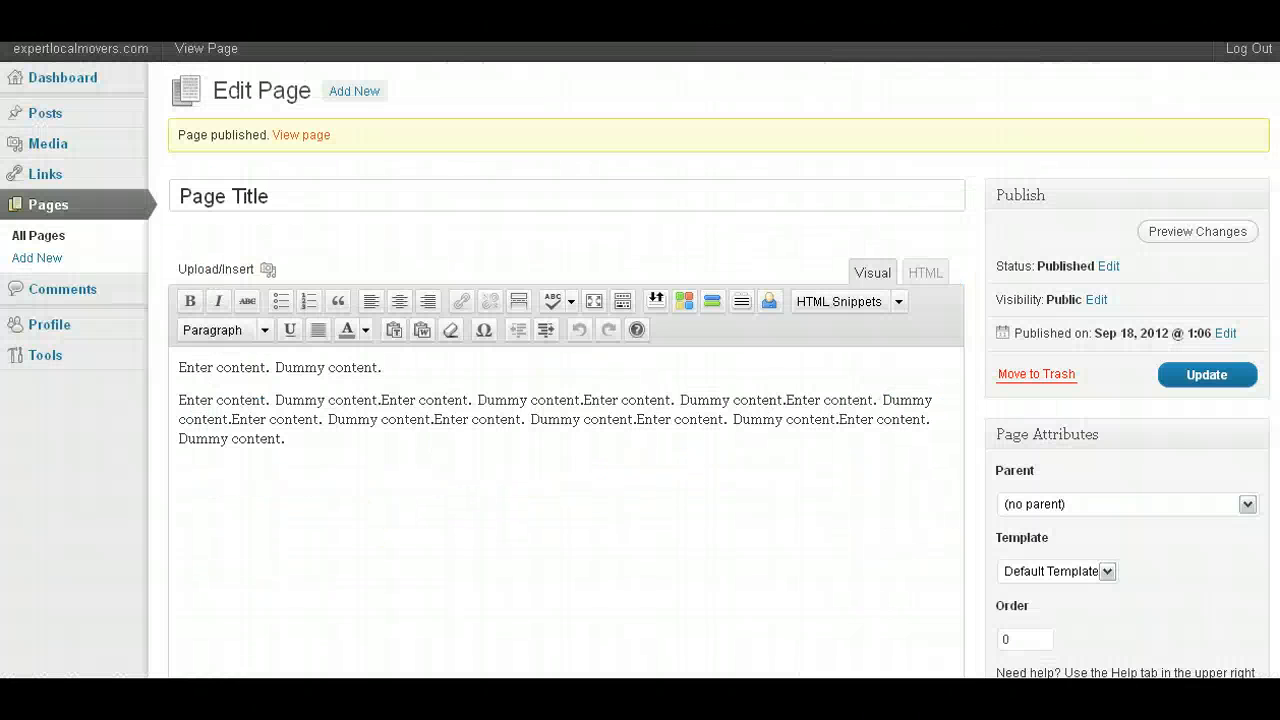
scroll(420, 506, down, 3)
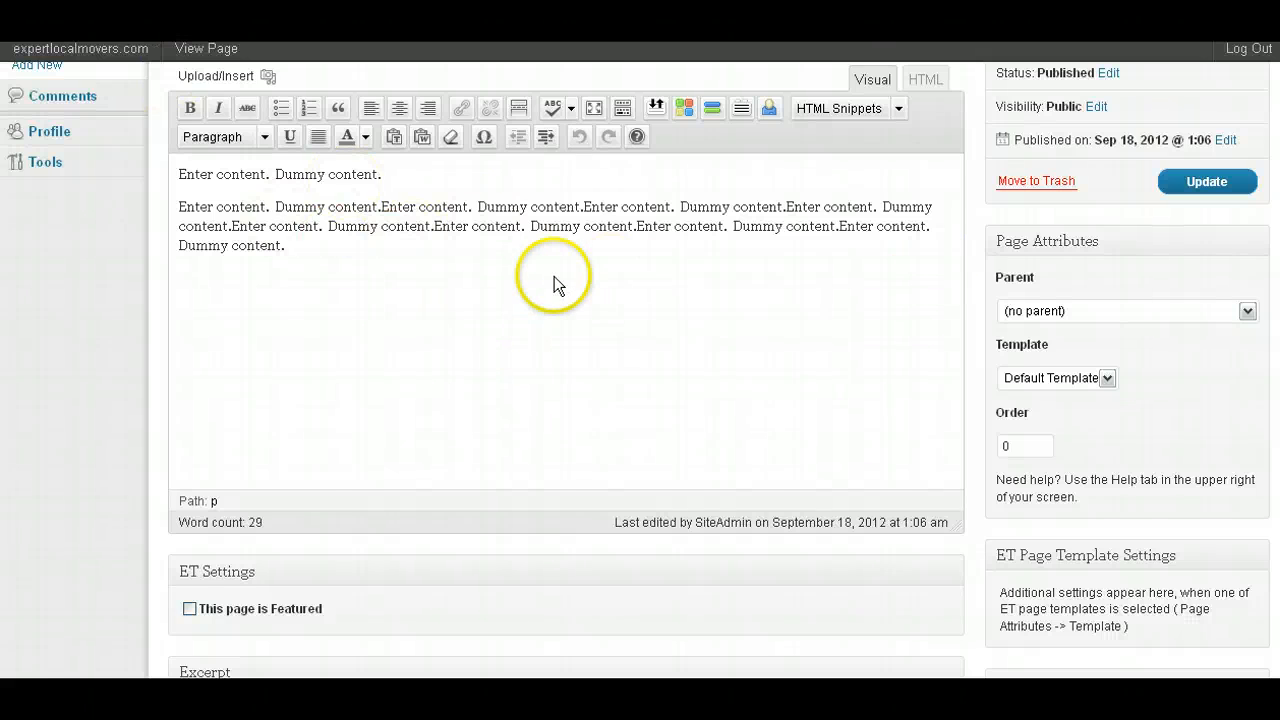
scroll(551, 266, up, 3)
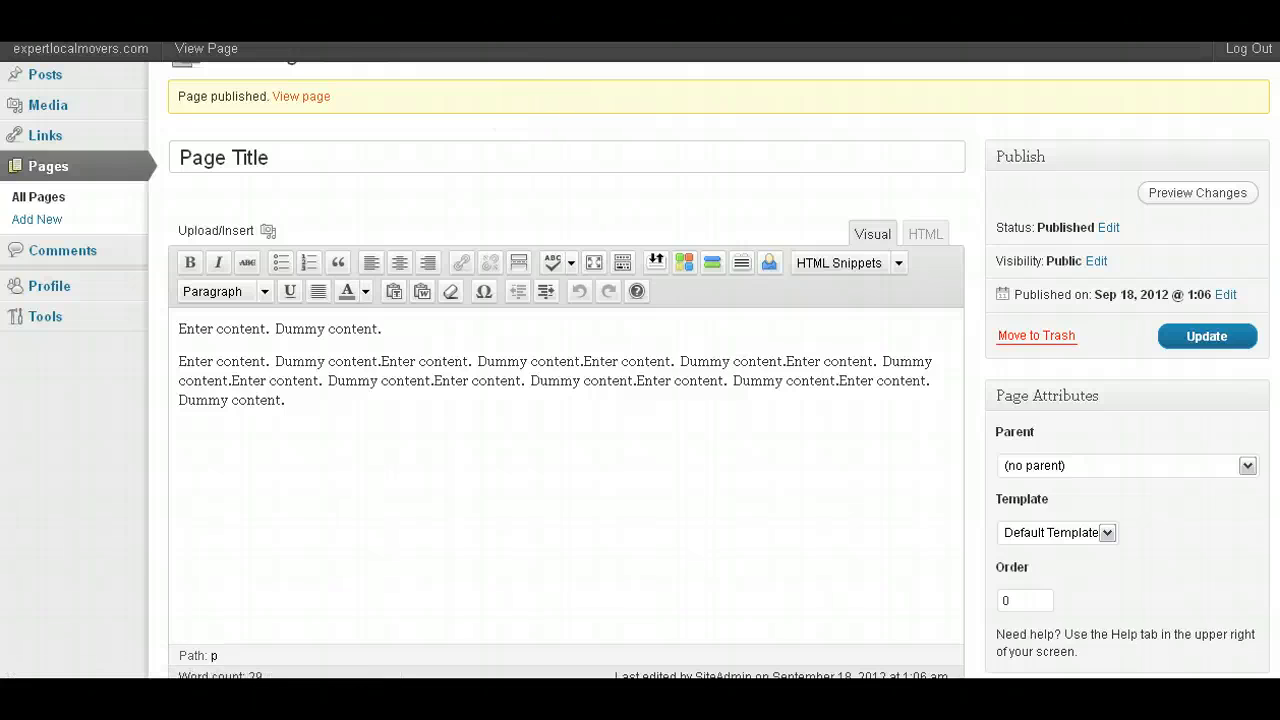
Go back to the published site, visit the Our Mission page, and open that page for editing.
click(515, 30)
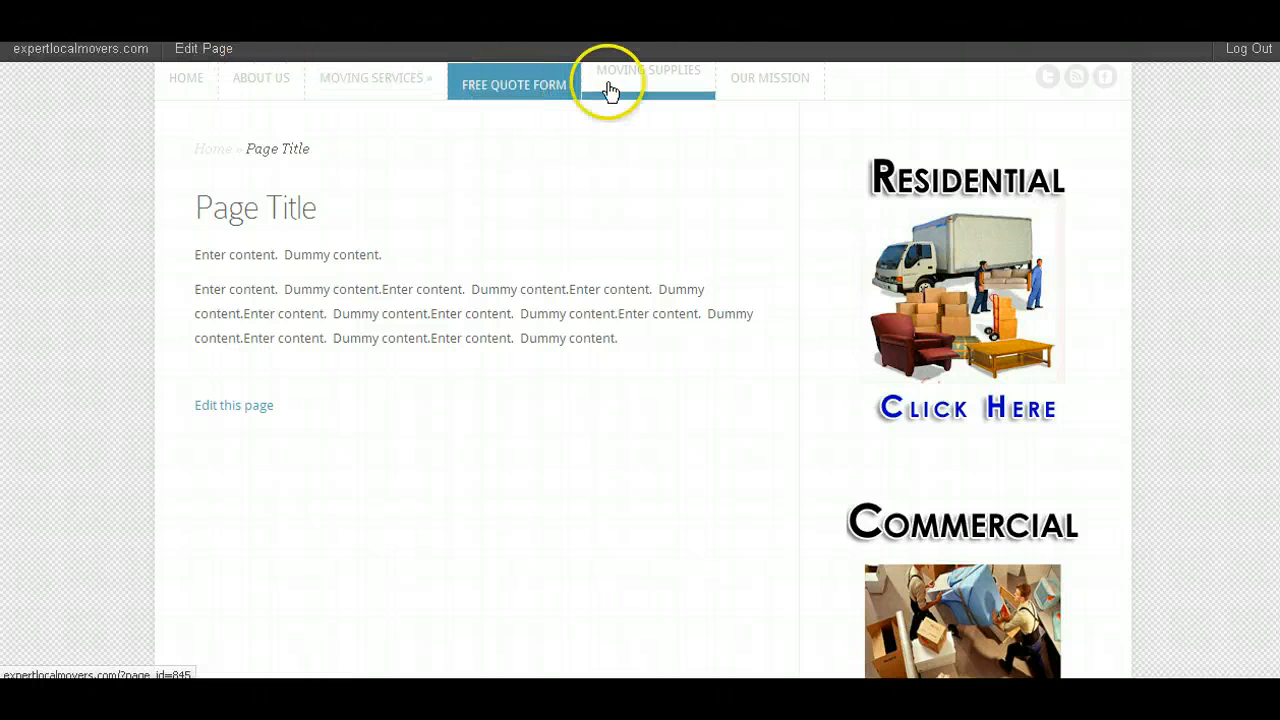
click(743, 88)
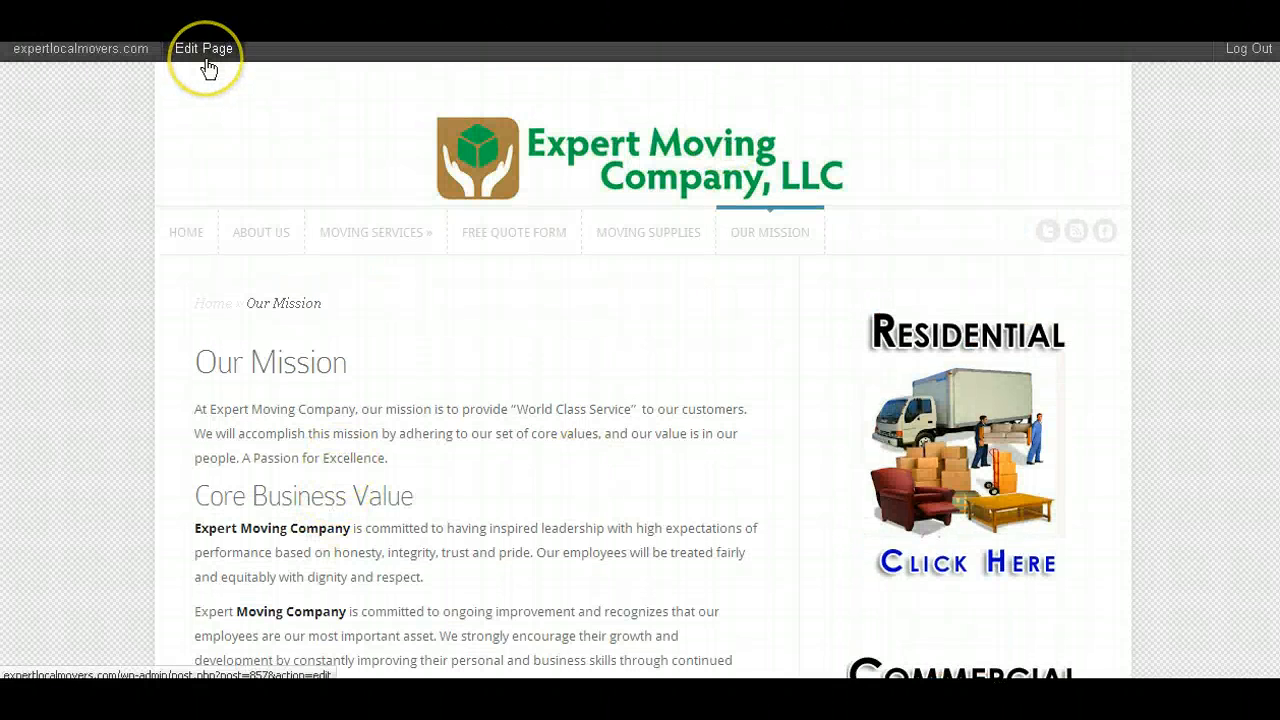
click(207, 67)
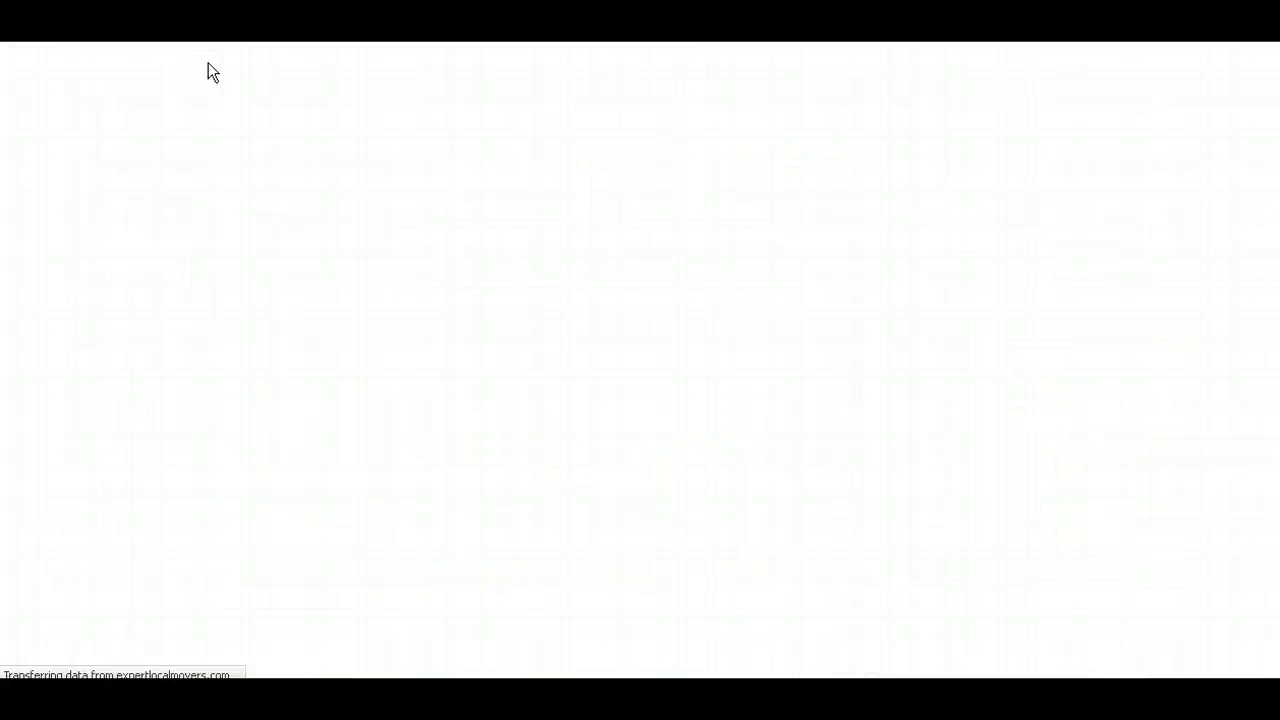
click(521, 473)
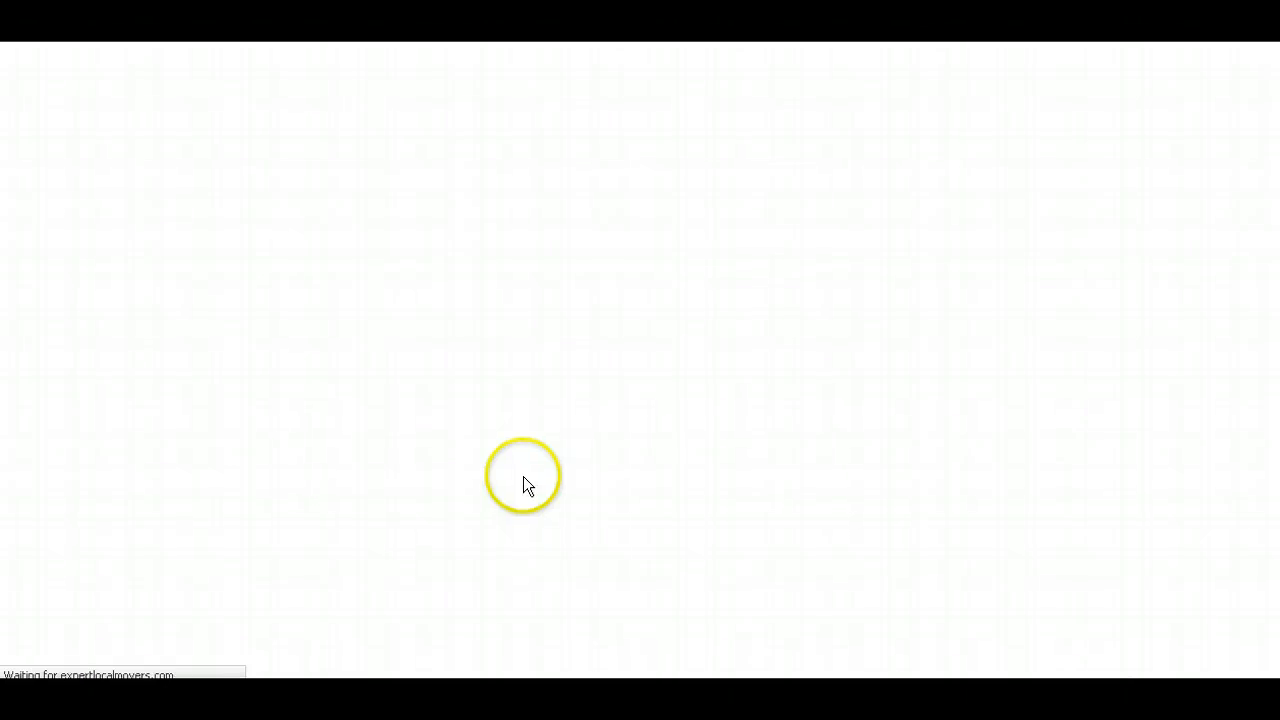
click(525, 472)
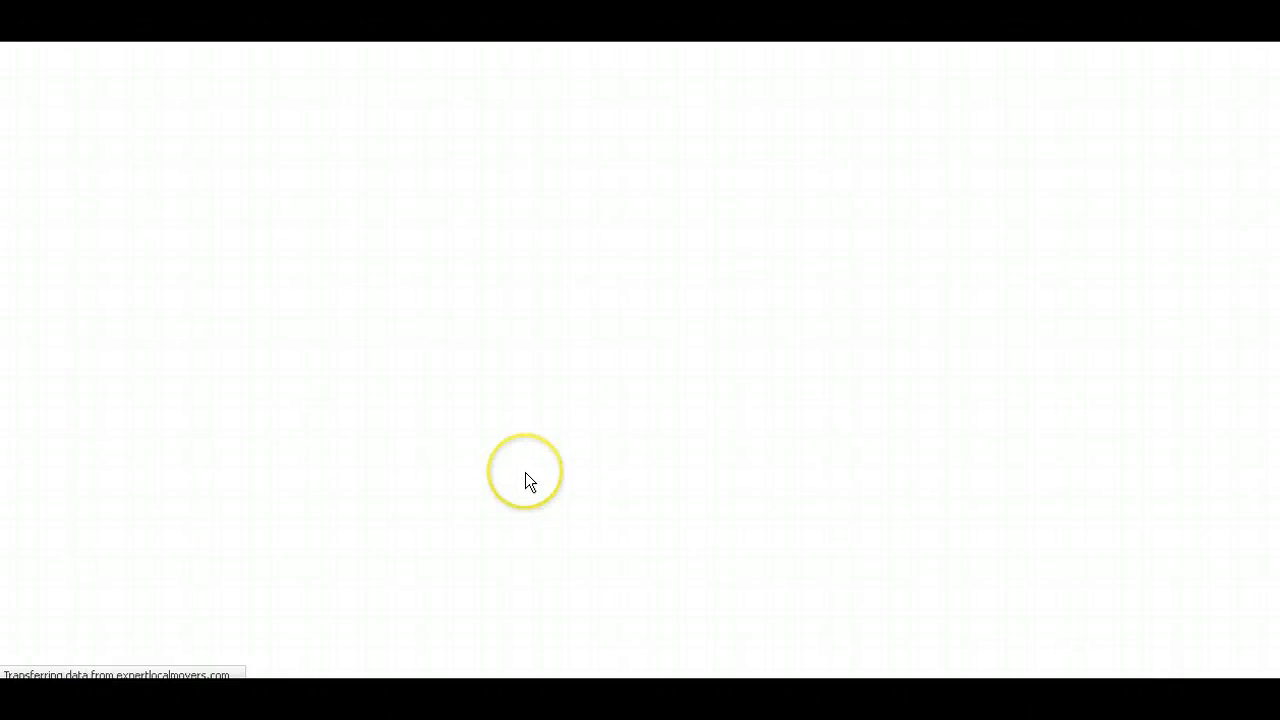